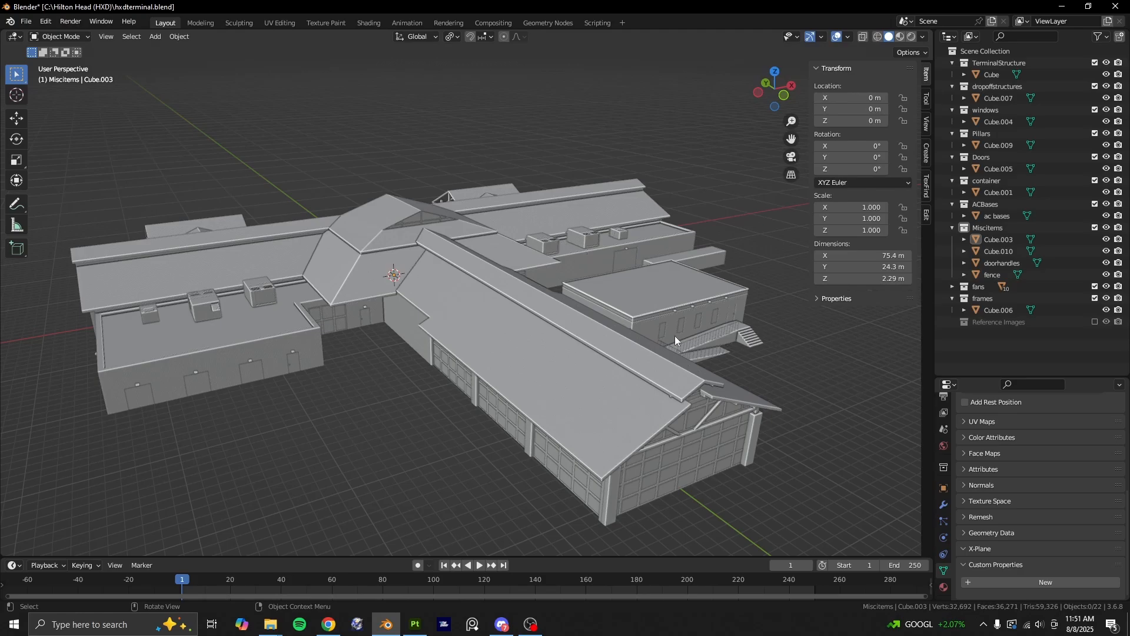
Examine the airport terminal model from several sides, including its roofs, annex building and glazed end wall.
{"action": "middle_click_drag", "start_coordinate": [675, 335], "coordinate": [662, 367]}
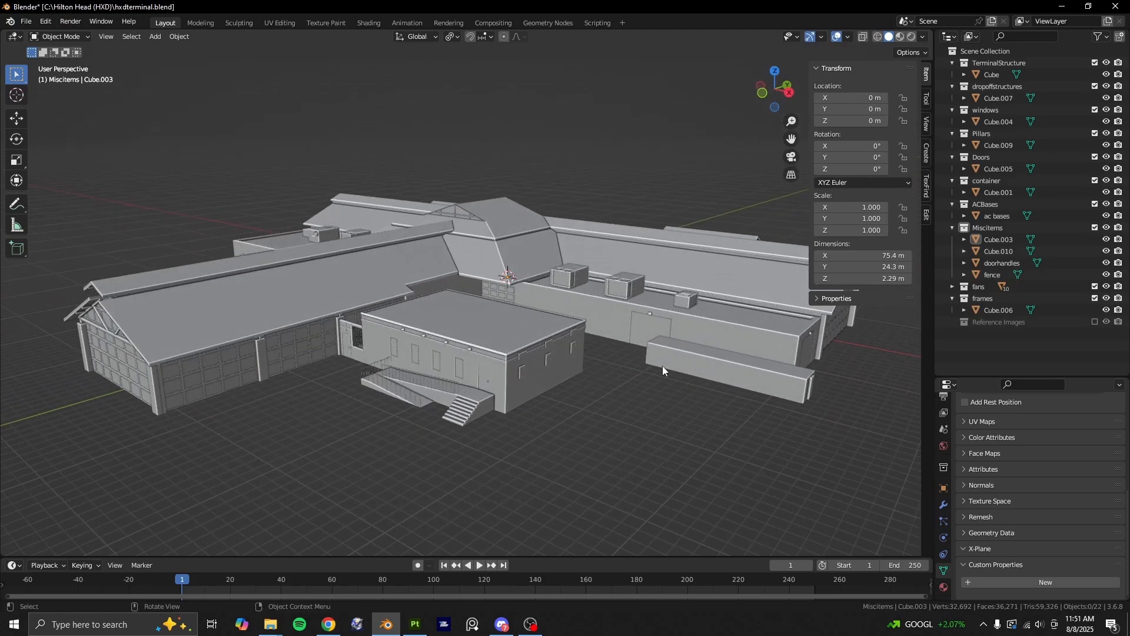
{"action": "middle_click_drag", "start_coordinate": [474, 367], "coordinate": [506, 394]}
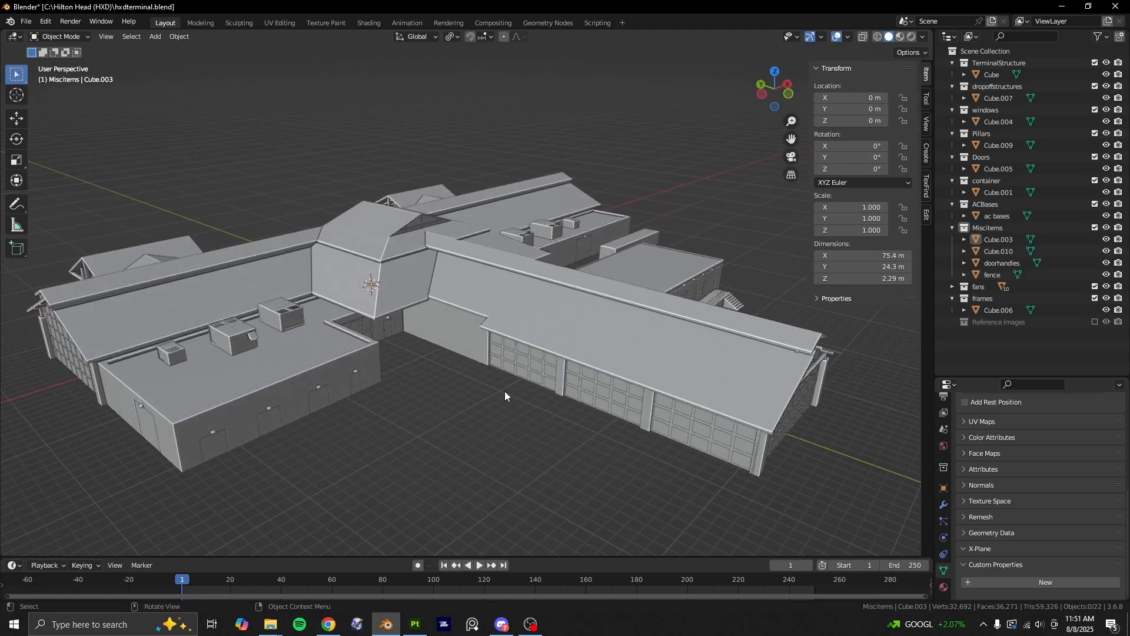
{"action": "middle_click_drag", "start_coordinate": [625, 452], "coordinate": [430, 393]}
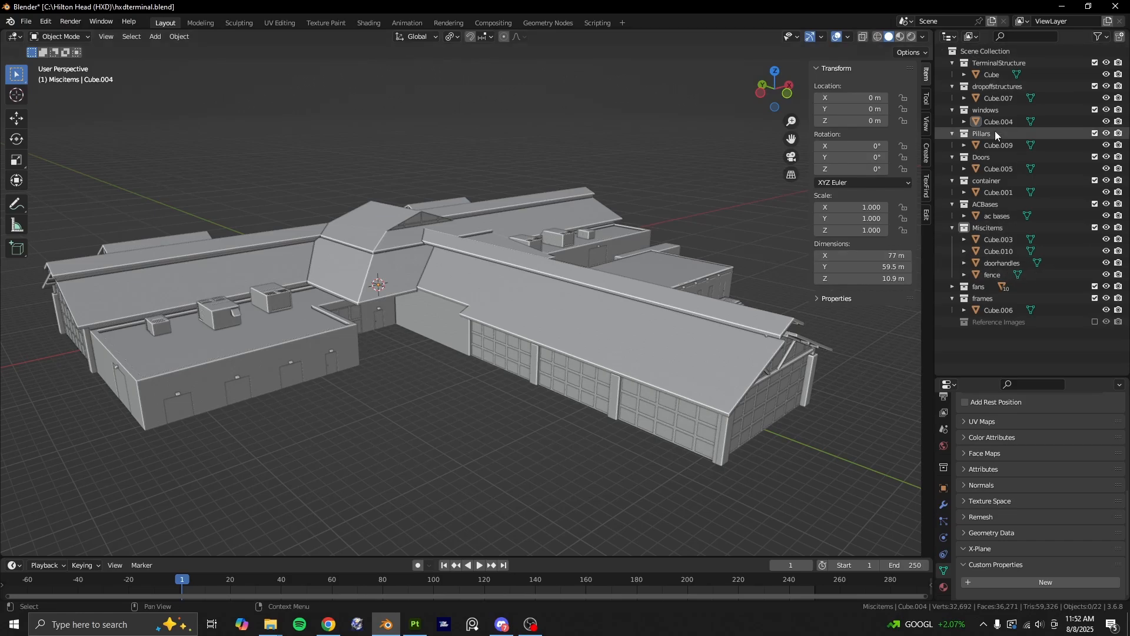
{"action": "middle_click_drag", "start_coordinate": [558, 376], "coordinate": [609, 437]}
{"action": "scroll", "coordinate": [615, 436], "scroll_direction": "up", "scroll_amount": 3}
{"action": "scroll", "coordinate": [604, 443], "scroll_direction": "up", "scroll_amount": 1}
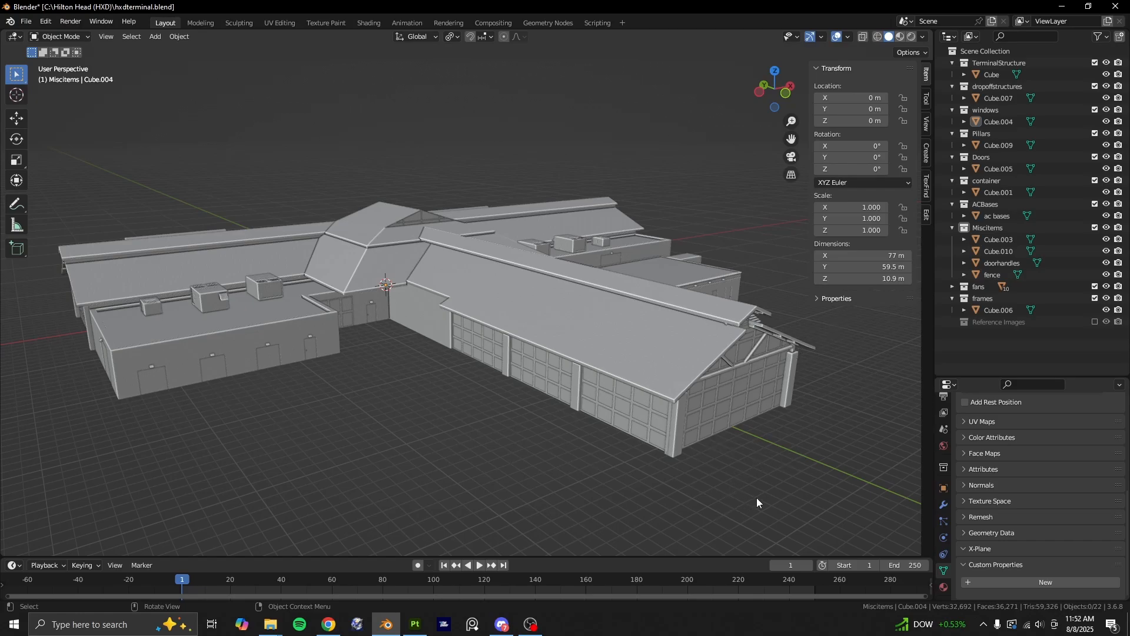
{"action": "key", "text": "ctrl+z"}
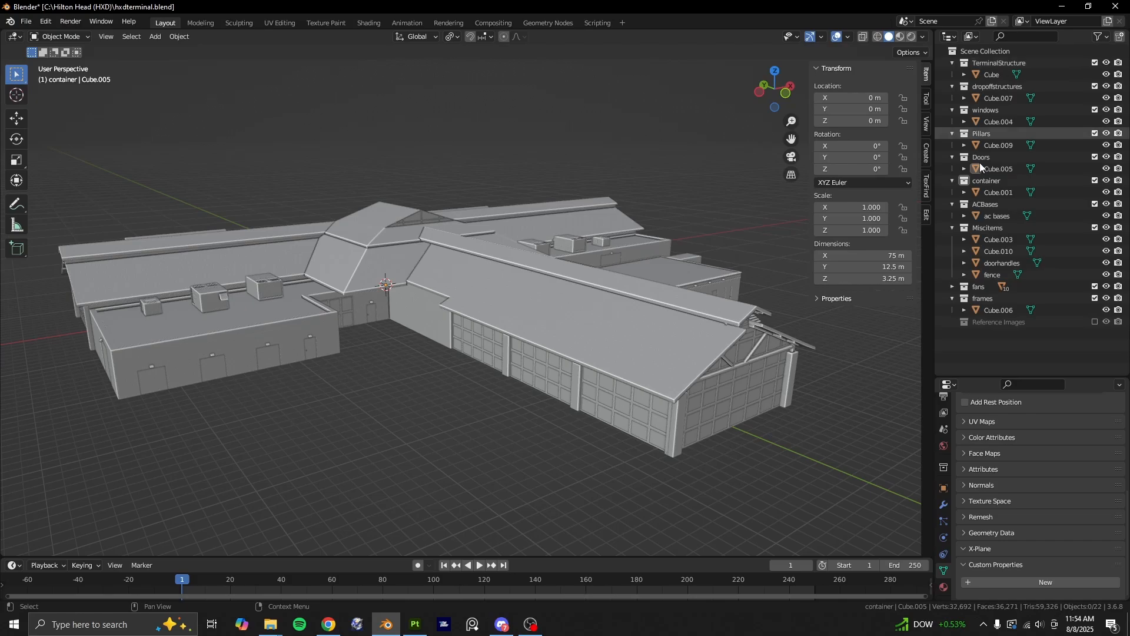
Review the dropoffstructures, windows, Pillars, Doors and ACBases collections in the scene hierarchy.
{"action": "left_click", "coordinate": [1006, 87]}
{"action": "left_click", "coordinate": [1000, 121]}
{"action": "left_click", "coordinate": [995, 111]}
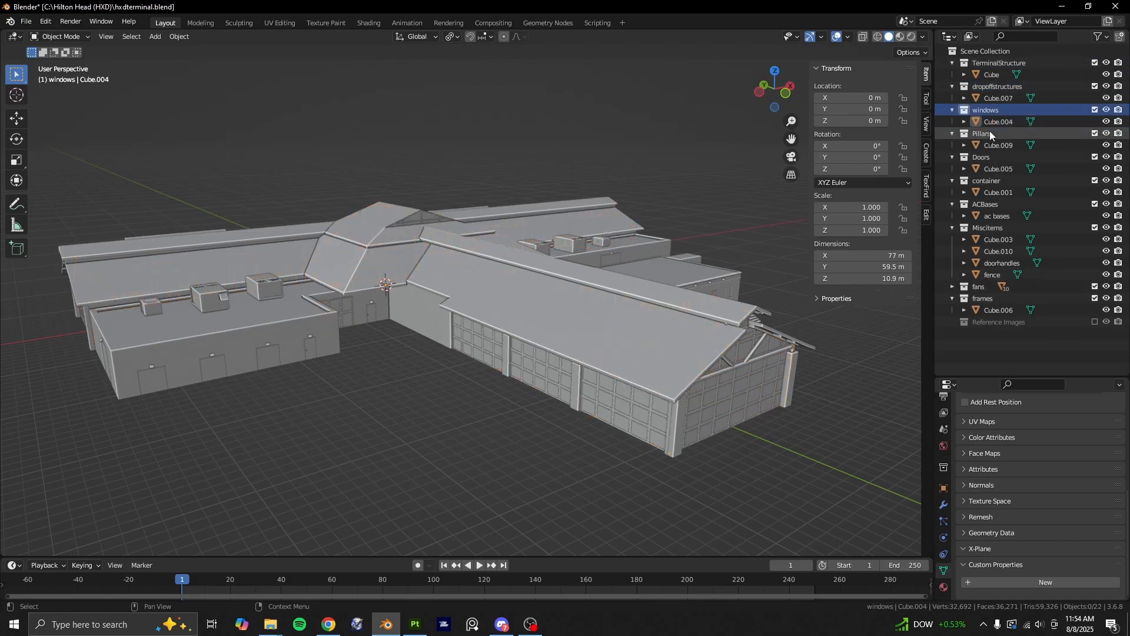
{"action": "left_click", "coordinate": [989, 134]}
{"action": "left_click", "coordinate": [987, 158]}
{"action": "left_click", "coordinate": [990, 204]}
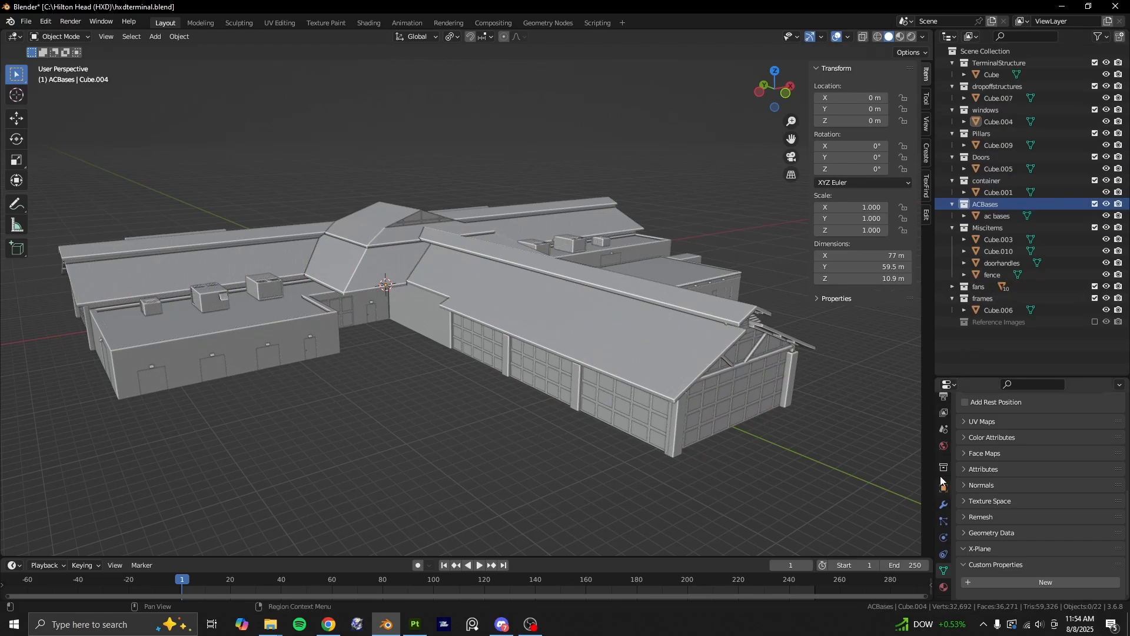
Show the scene's X-Plane export settings and look through the list of collections available as root collections.
{"action": "left_click", "coordinate": [944, 430]}
{"action": "scroll", "coordinate": [1047, 517], "scroll_direction": "down", "scroll_amount": 5}
{"action": "scroll", "coordinate": [1042, 509], "scroll_direction": "up", "scroll_amount": 3}
{"action": "left_click", "coordinate": [995, 470]}
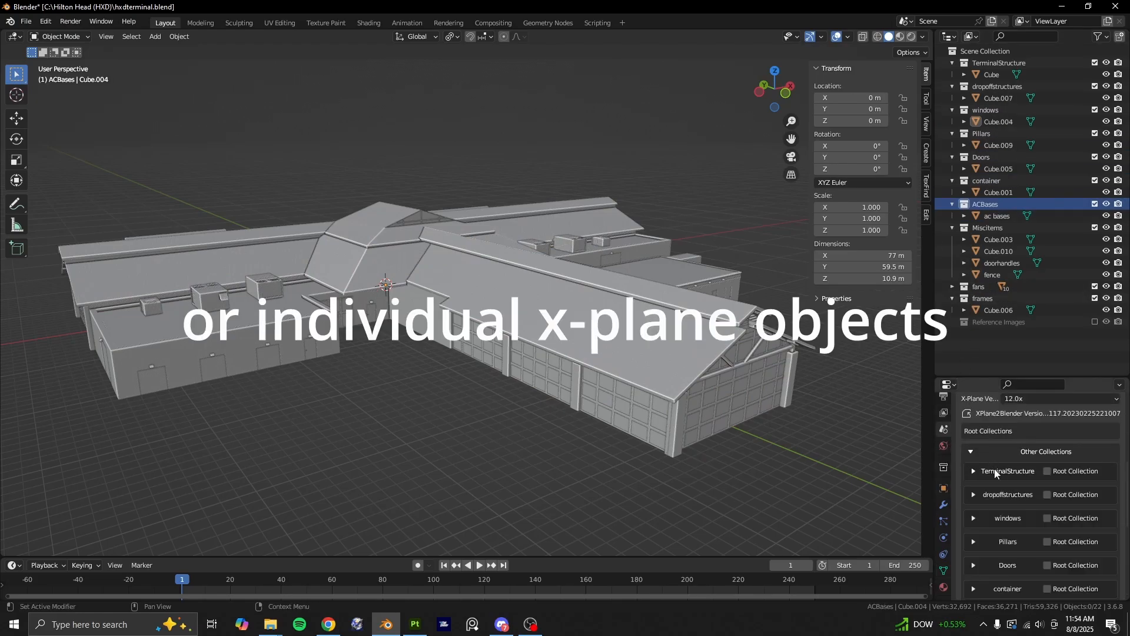
{"action": "scroll", "coordinate": [1000, 462], "scroll_direction": "down", "scroll_amount": 3}
{"action": "scroll", "coordinate": [1044, 420], "scroll_direction": "up", "scroll_amount": 4}
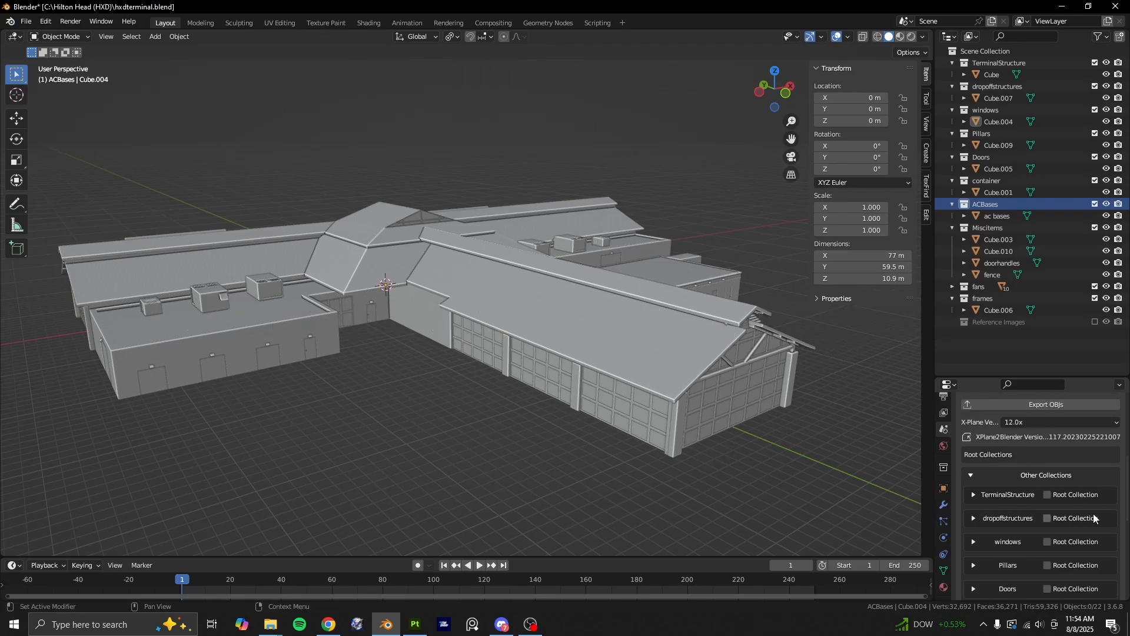
Mark TerminalStructure, dropoffstructures and windows as X-Plane root collections, checking the export options of TerminalStructure.
{"action": "scroll", "coordinate": [1091, 518], "scroll_direction": "down", "scroll_amount": 2}
{"action": "left_click", "coordinate": [1047, 447]}
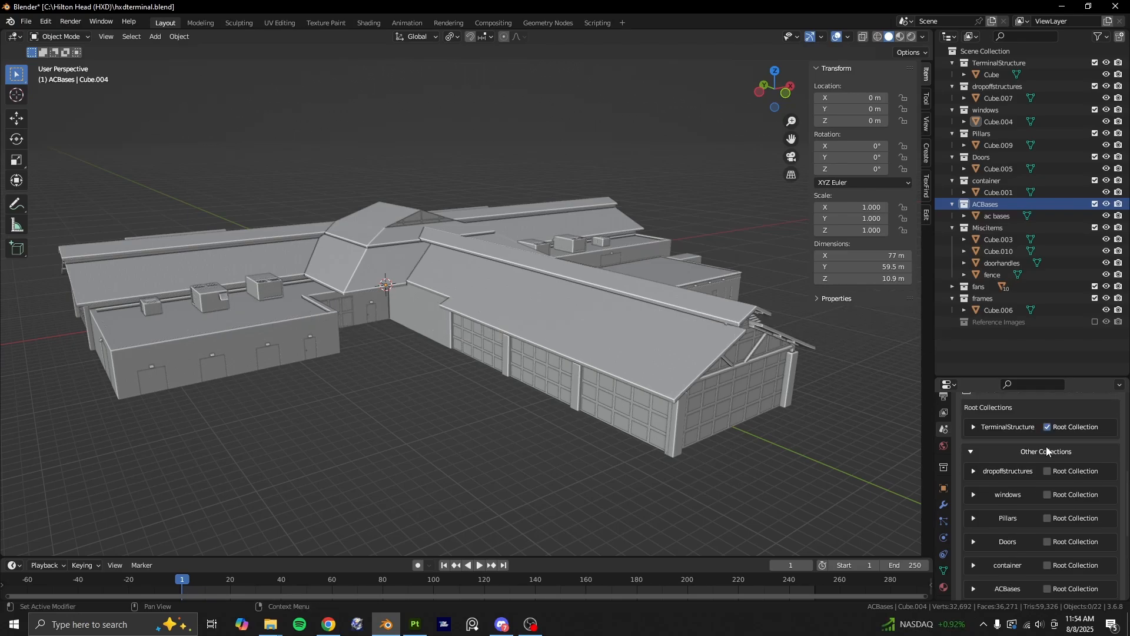
{"action": "left_click", "coordinate": [1020, 427]}
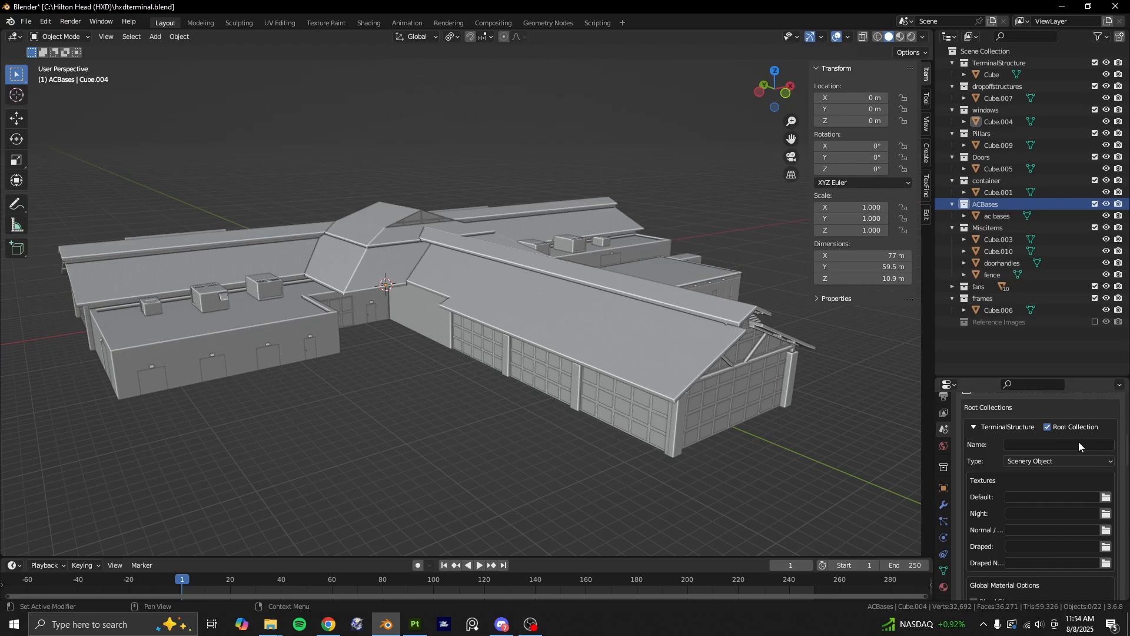
{"action": "left_click", "coordinate": [1009, 428]}
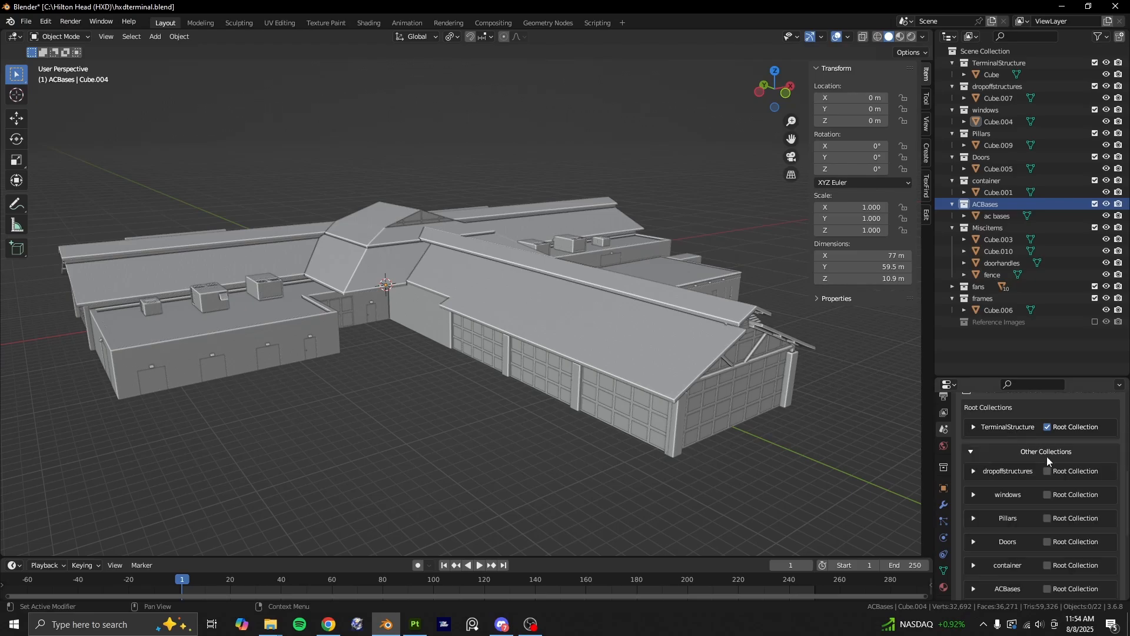
{"action": "left_click", "coordinate": [1047, 475]}
{"action": "left_click", "coordinate": [1047, 497]}
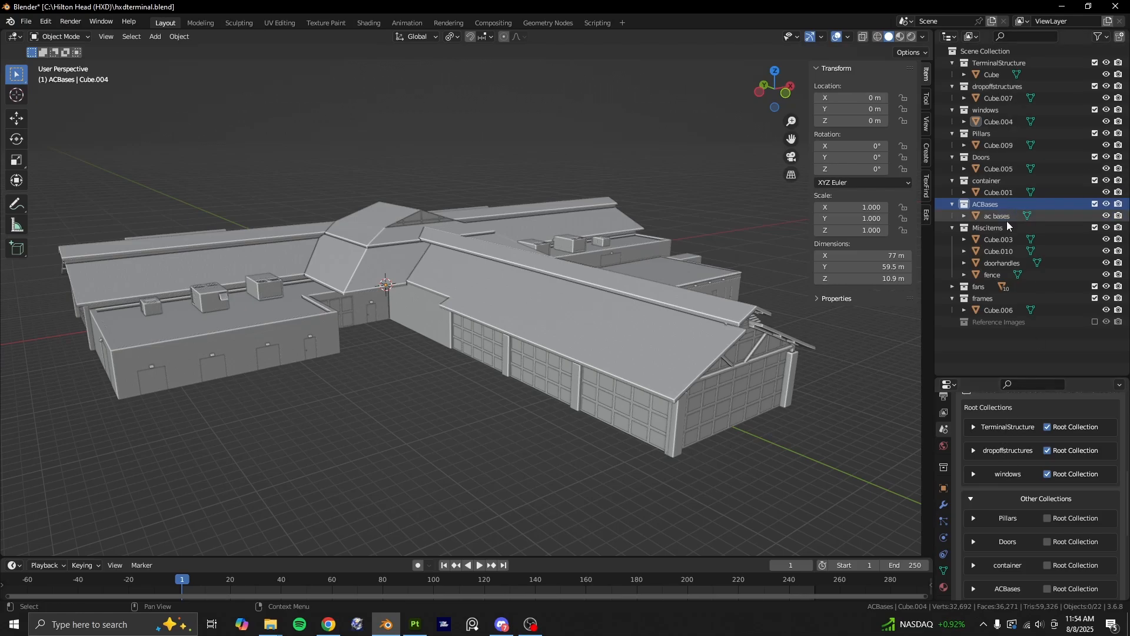
Remove the root collection setting from TerminalStructure, dropoffstructures and windows.
{"action": "left_click", "coordinate": [1053, 426]}
{"action": "left_click", "coordinate": [1052, 425]}
{"action": "left_click", "coordinate": [1052, 426]}
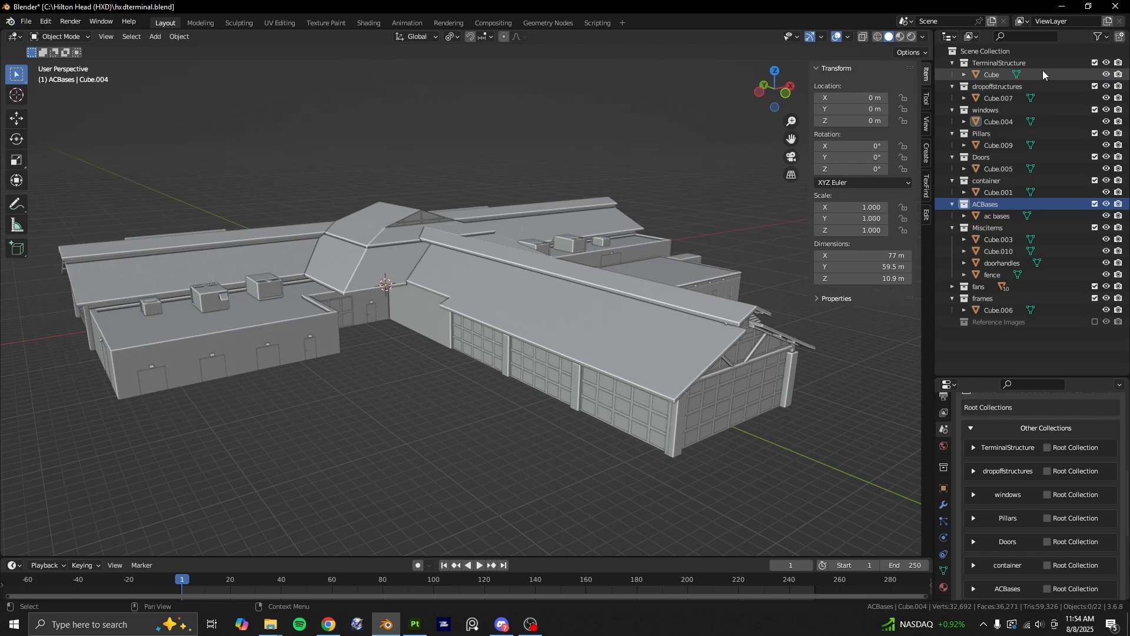
Highlight the drop-off, window, pillar, door and container objects one after another in the model, and deselect them.
{"action": "left_click", "coordinate": [1031, 98]}
{"action": "left_click", "coordinate": [1013, 122]}
{"action": "left_click", "coordinate": [996, 146]}
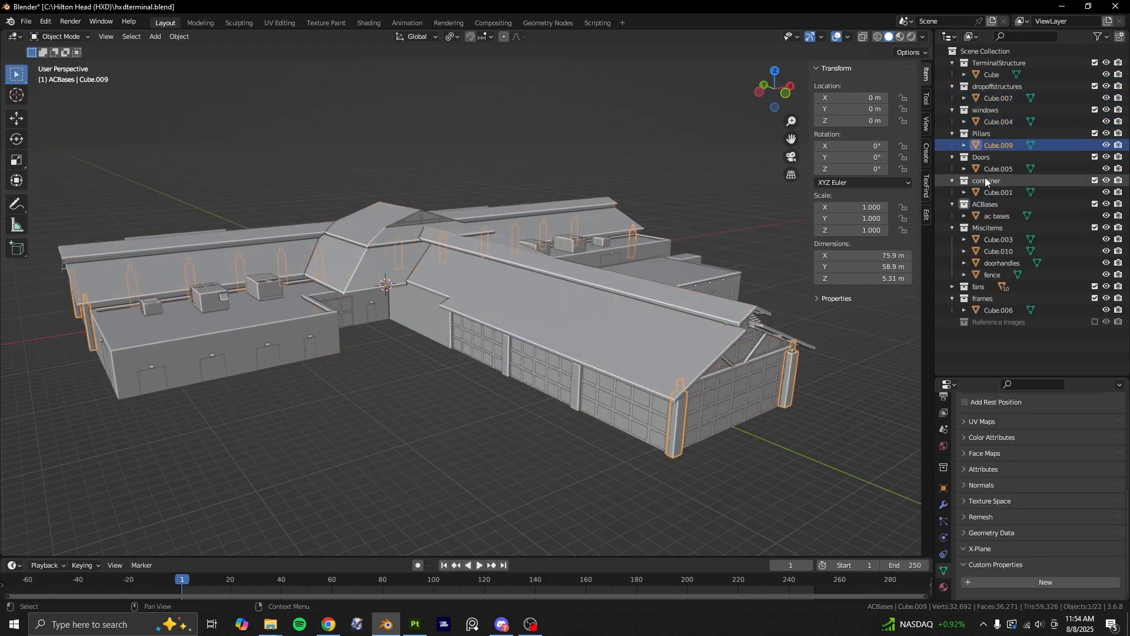
{"action": "left_click", "coordinate": [990, 169]}
{"action": "left_click", "coordinate": [987, 191]}
{"action": "left_click", "coordinate": [793, 456]}
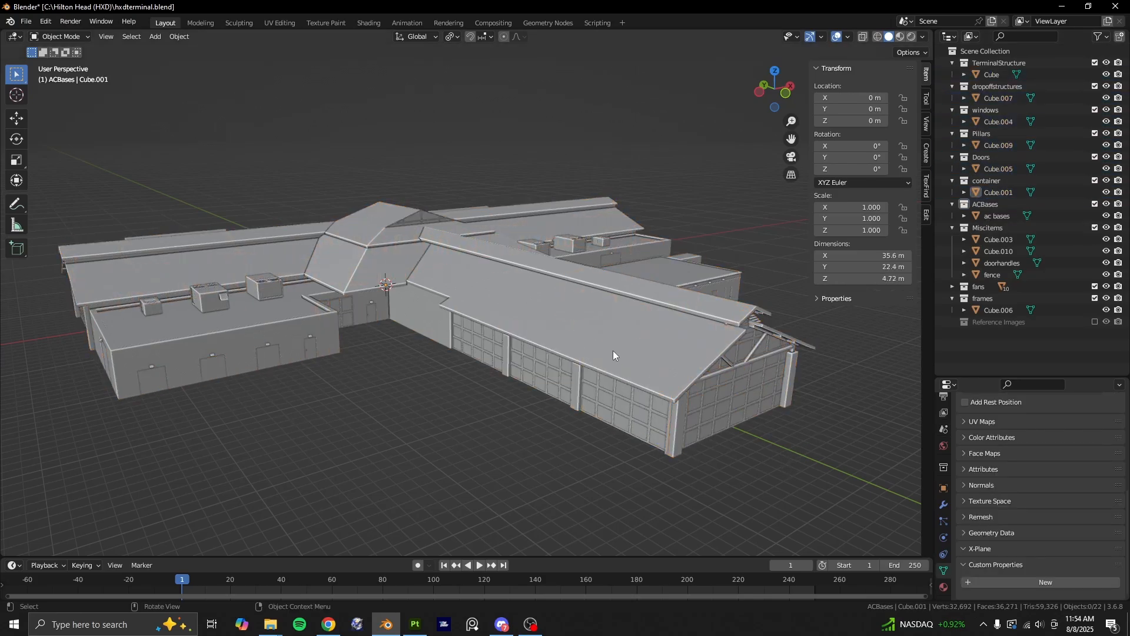
Select all objects in the scene and examine their combined, overlapping UV layout in the UV Editing workspace.
{"action": "key", "text": "a"}
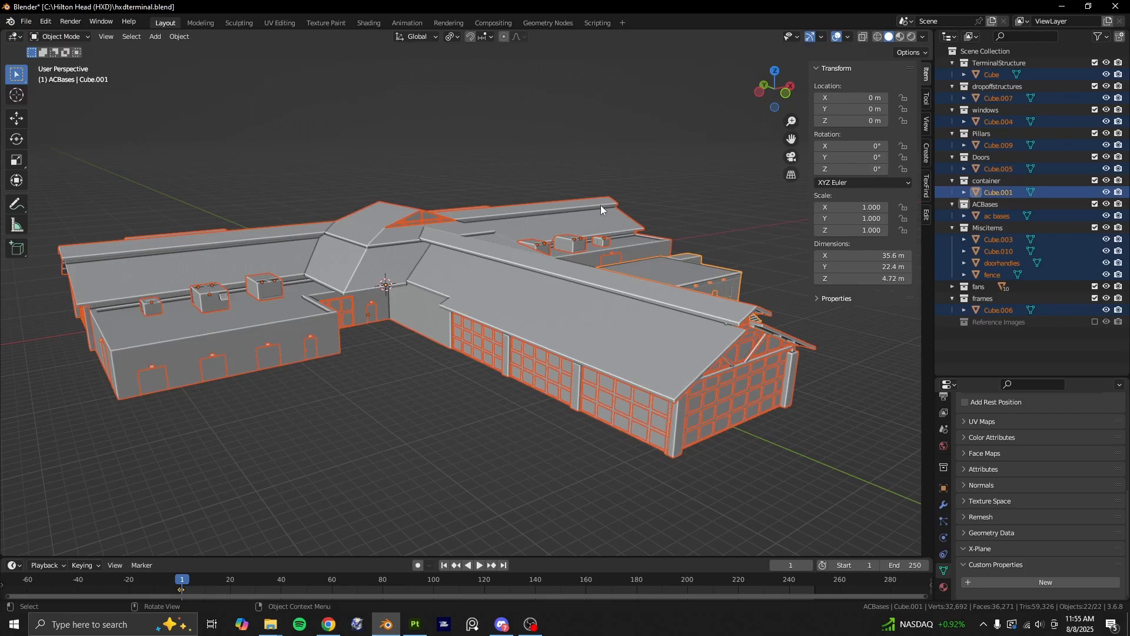
{"action": "left_click", "coordinate": [287, 22]}
{"action": "scroll", "coordinate": [690, 338], "scroll_direction": "down", "scroll_amount": 8}
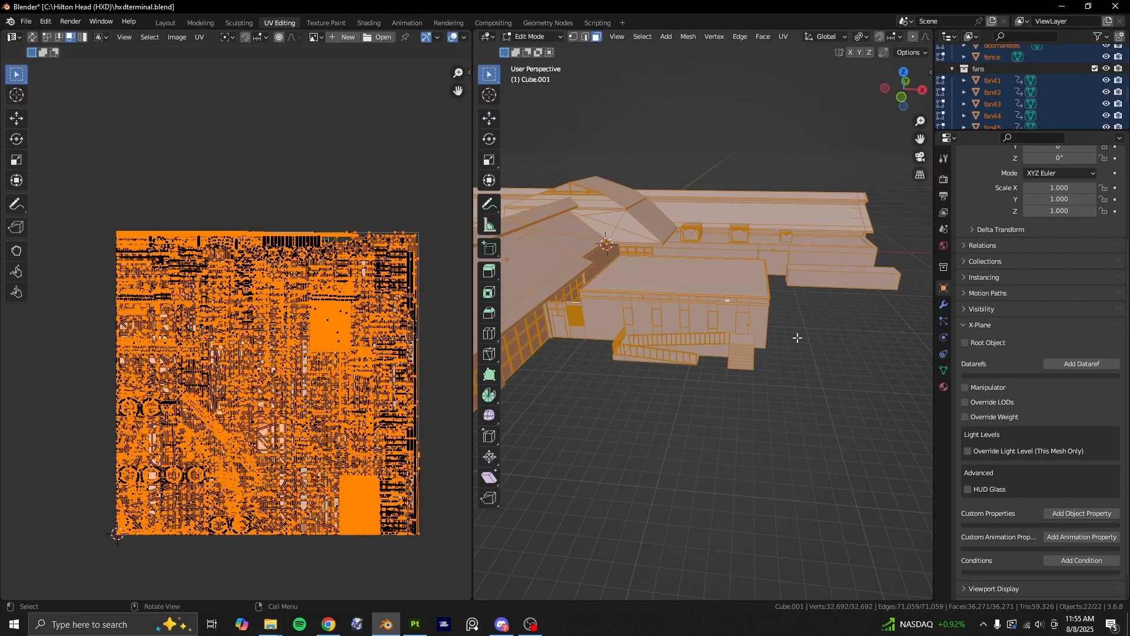
{"action": "middle_click_drag", "start_coordinate": [690, 337], "coordinate": [739, 342]}
{"action": "scroll", "coordinate": [313, 410], "scroll_direction": "up", "scroll_amount": 8}
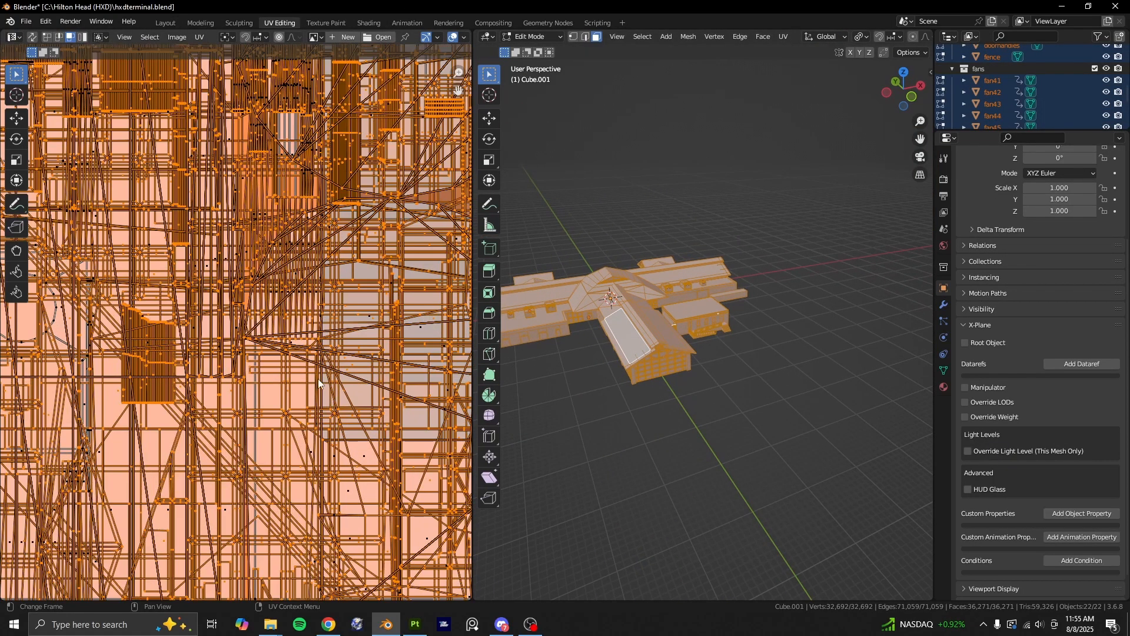
{"action": "middle_click_drag", "start_coordinate": [295, 407], "coordinate": [160, 408]}
{"action": "scroll", "coordinate": [161, 389], "scroll_direction": "down", "scroll_amount": 8}
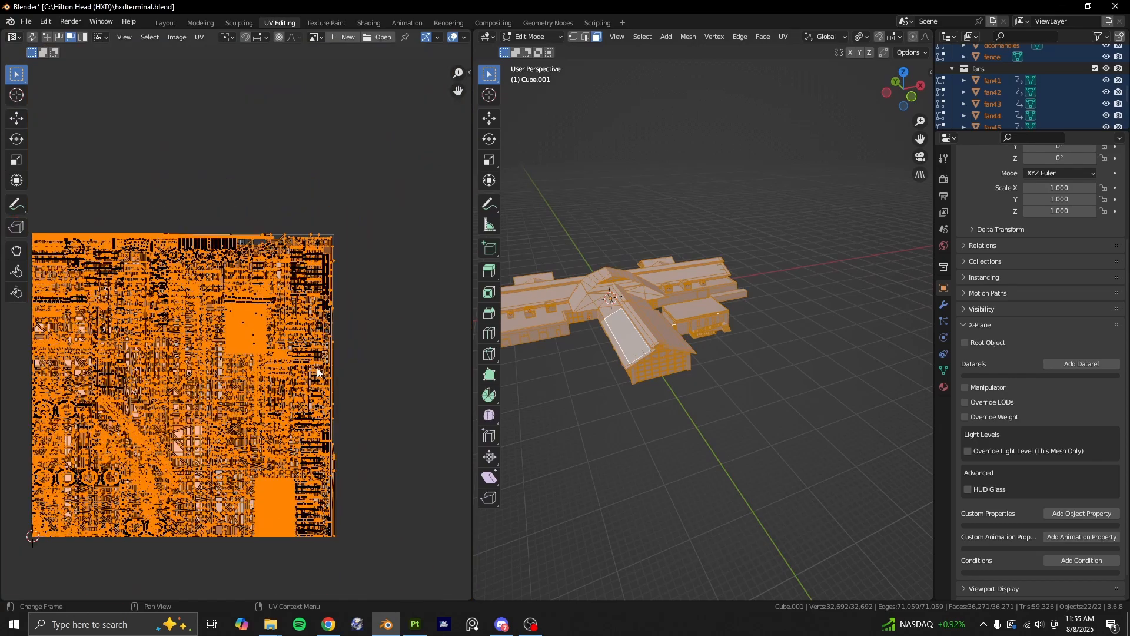
{"action": "scroll", "coordinate": [307, 368], "scroll_direction": "up", "scroll_amount": 3}
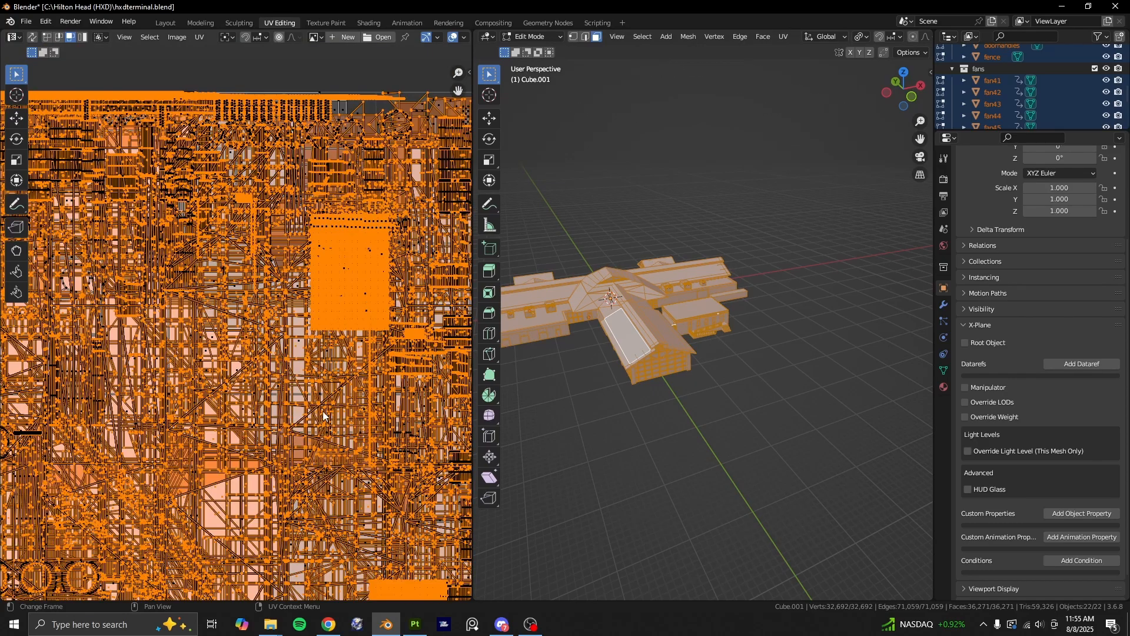
{"action": "scroll", "coordinate": [322, 410], "scroll_direction": "down", "scroll_amount": 2}
Select only the large sloping roof face of the terminal wing and inspect its UV island.
{"action": "middle_click_drag", "start_coordinate": [645, 409], "coordinate": [657, 408]}
{"action": "scroll", "coordinate": [661, 406], "scroll_direction": "up", "scroll_amount": 3}
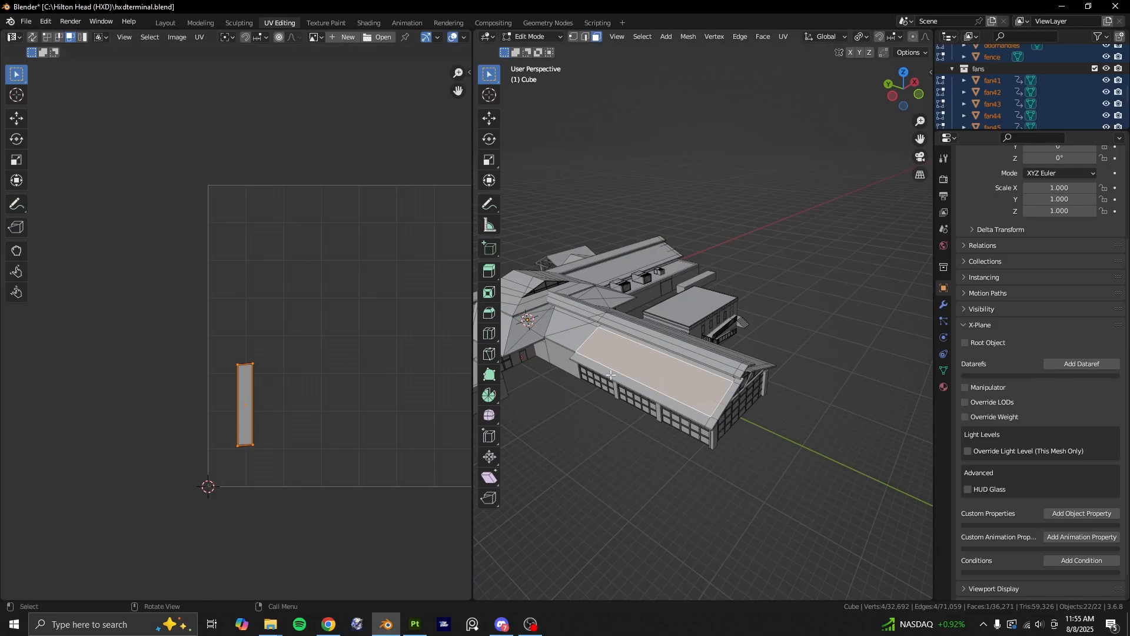
{"action": "scroll", "coordinate": [288, 387], "scroll_direction": "up", "scroll_amount": 2}
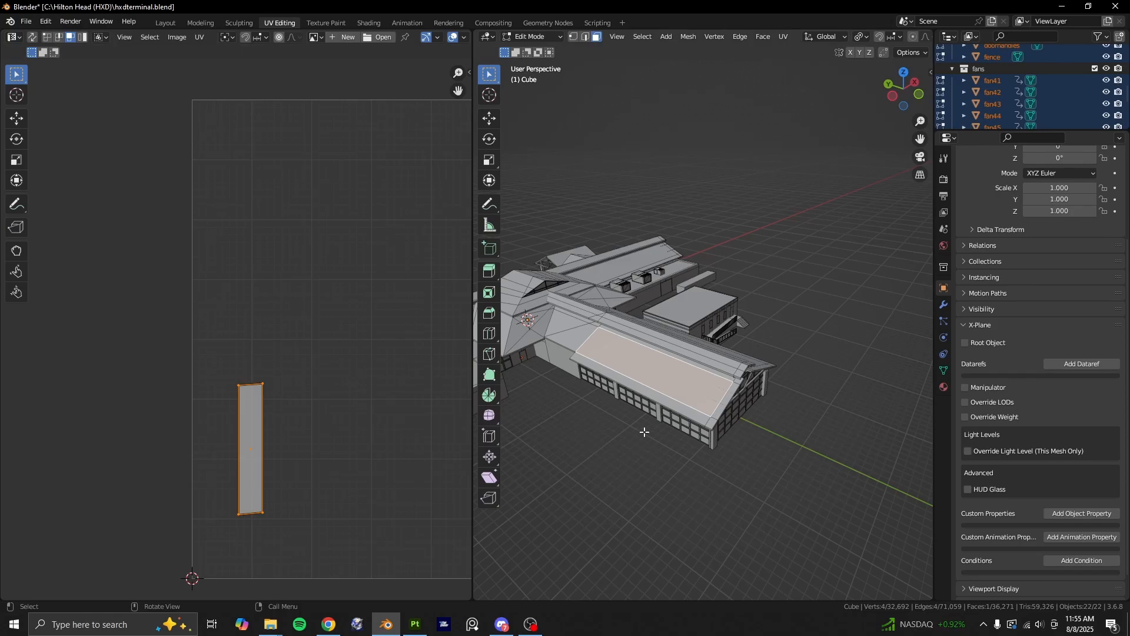
{"action": "key", "text": "Tab"}
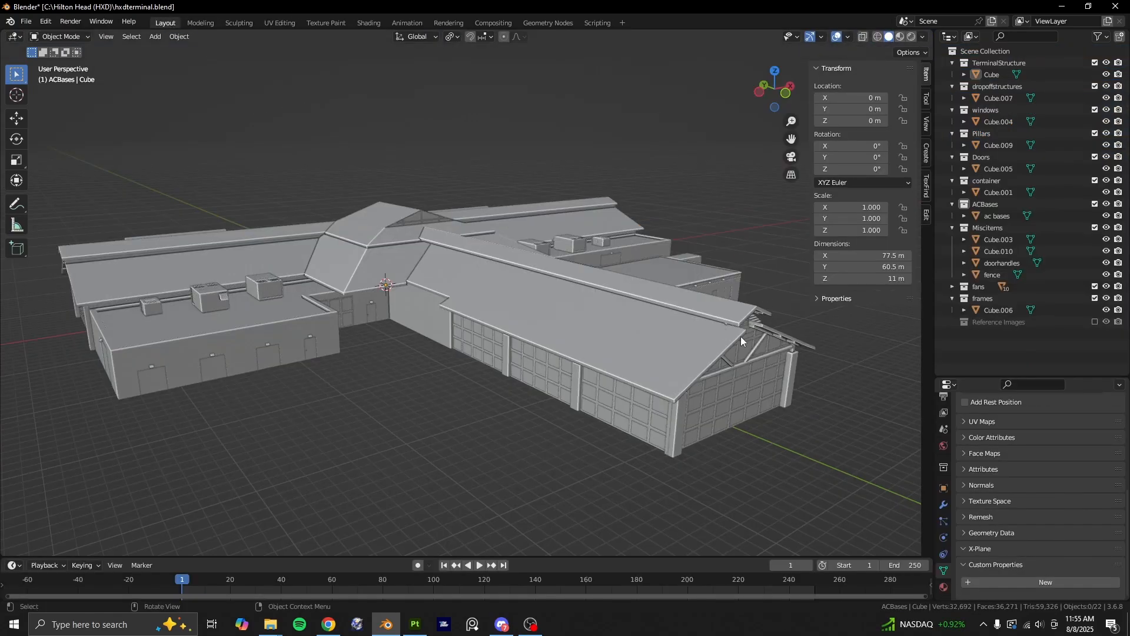
Select the main terminal structure object and view the UV layout of its whole mesh in the UV Editing workspace.
{"action": "left_click", "coordinate": [741, 337]}
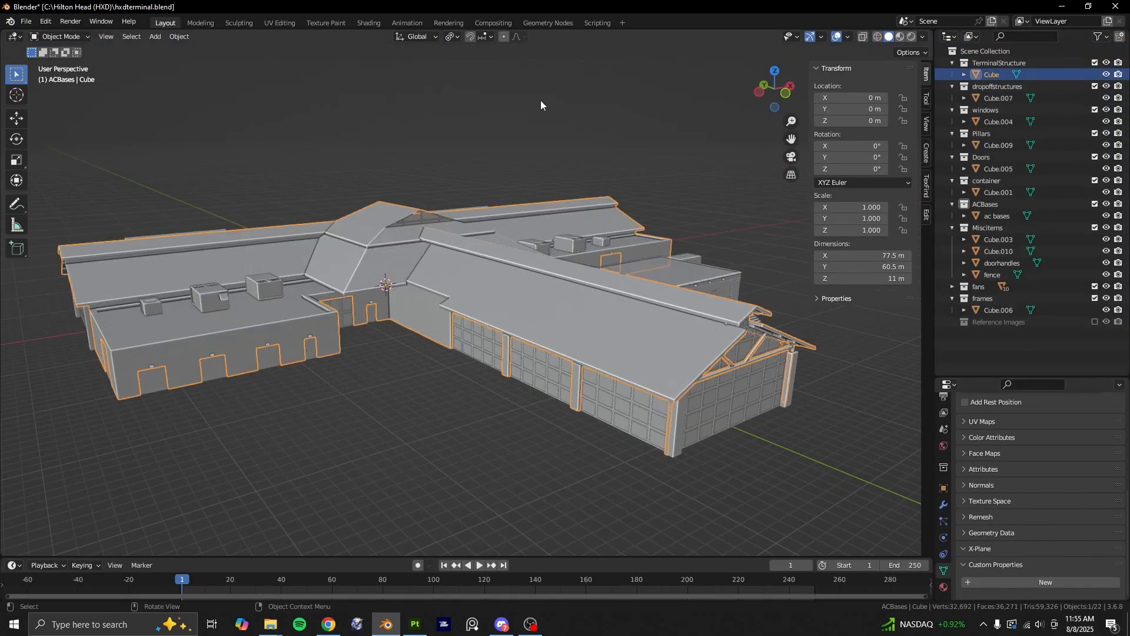
{"action": "left_click", "coordinate": [279, 23]}
{"action": "key", "text": "Tab"}
{"action": "scroll", "coordinate": [817, 393], "scroll_direction": "up", "scroll_amount": 3}
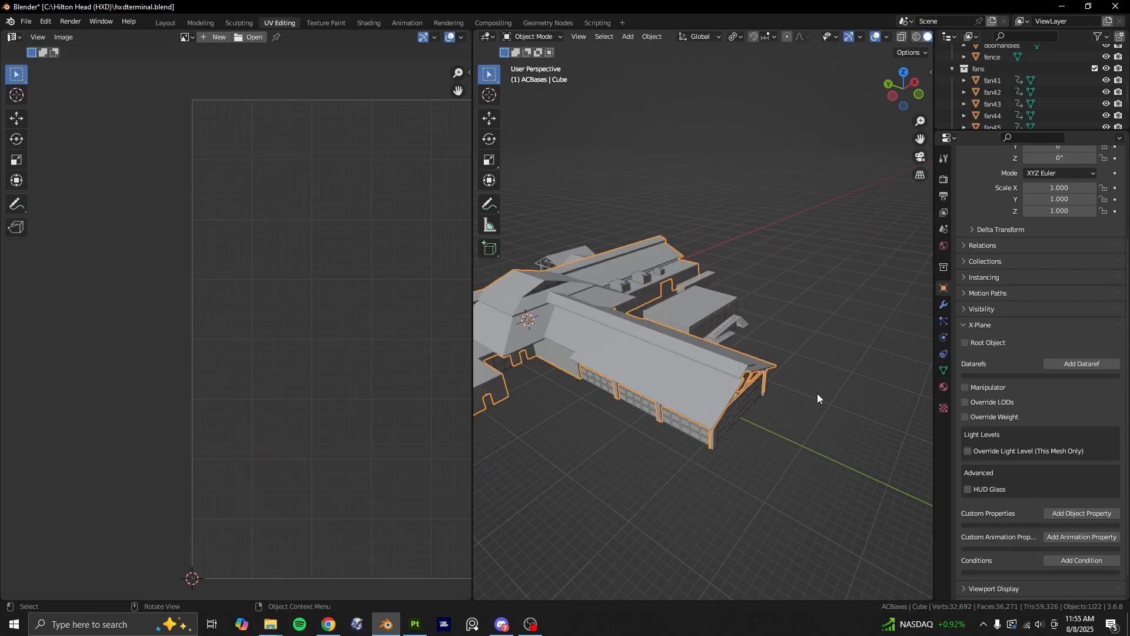
{"action": "left_click", "coordinate": [166, 24]}
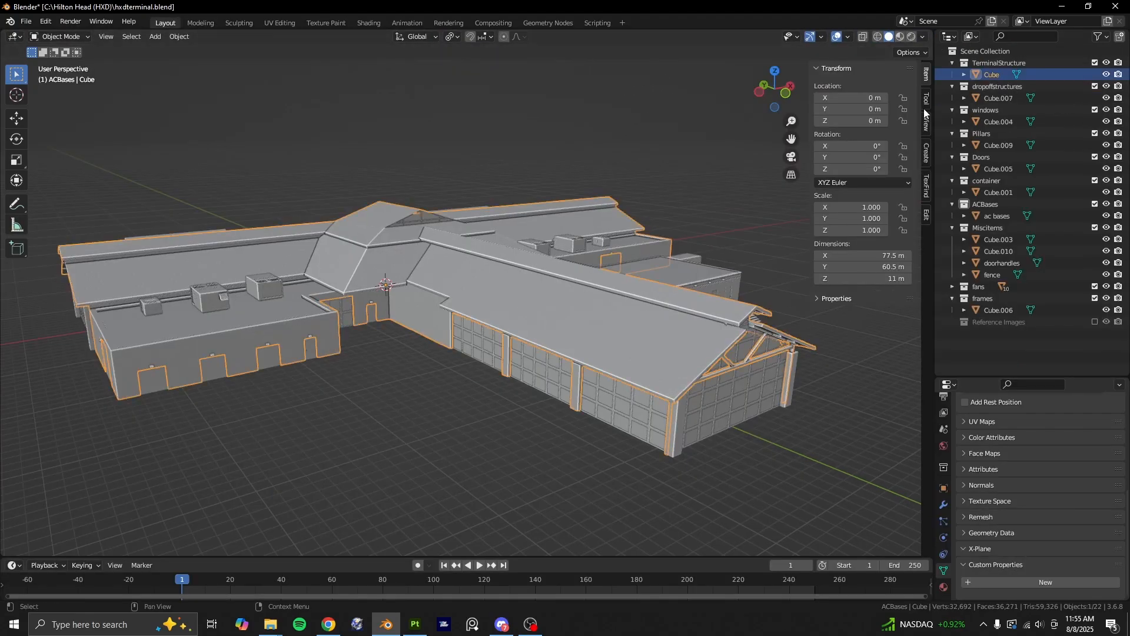
{"action": "key", "text": "Tab"}
{"action": "middle_click_drag", "start_coordinate": [596, 292], "coordinate": [652, 330]}
{"action": "middle_click_drag", "start_coordinate": [495, 408], "coordinate": [534, 402]}
{"action": "left_click", "coordinate": [280, 22]}
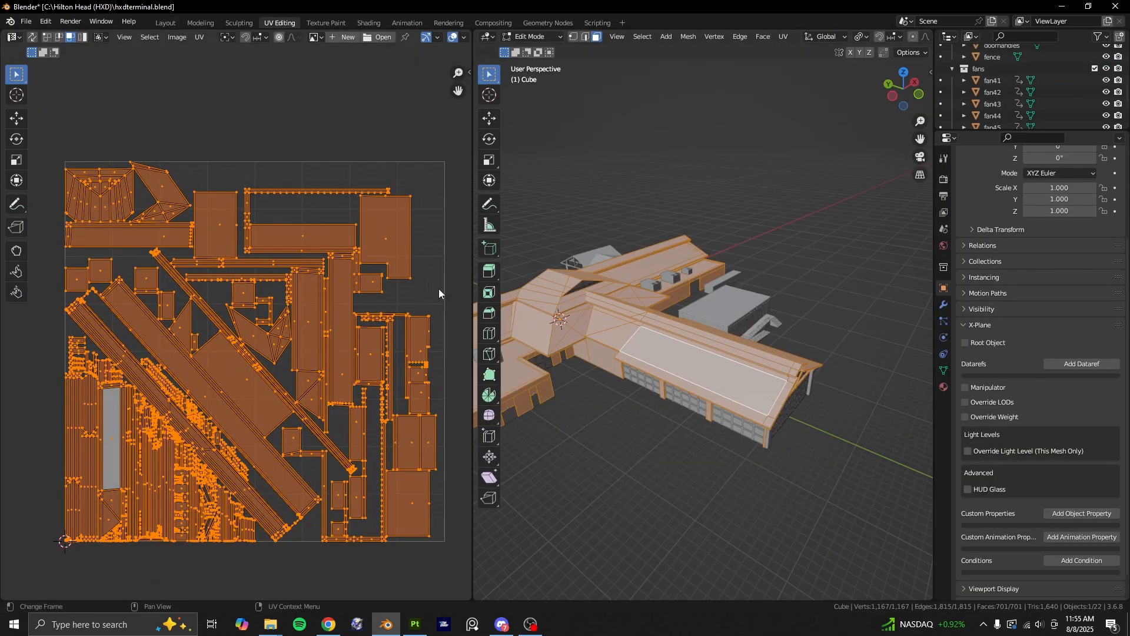
{"action": "key", "text": "Tab"}
Select the Cube.007 object in dropoffstructures and inspect its UV layout in edit mode.
{"action": "middle_click_drag", "start_coordinate": [801, 348], "coordinate": [895, 331], "text": "shift"}
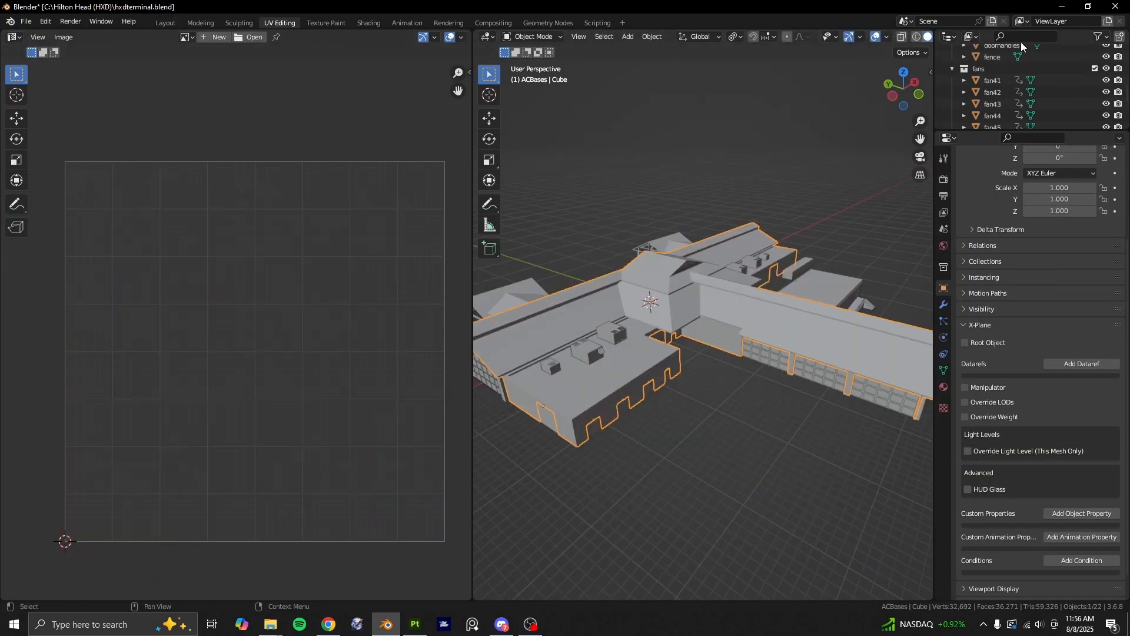
{"action": "scroll", "coordinate": [1022, 59], "scroll_direction": "up", "scroll_amount": 8}
{"action": "left_click", "coordinate": [994, 98]}
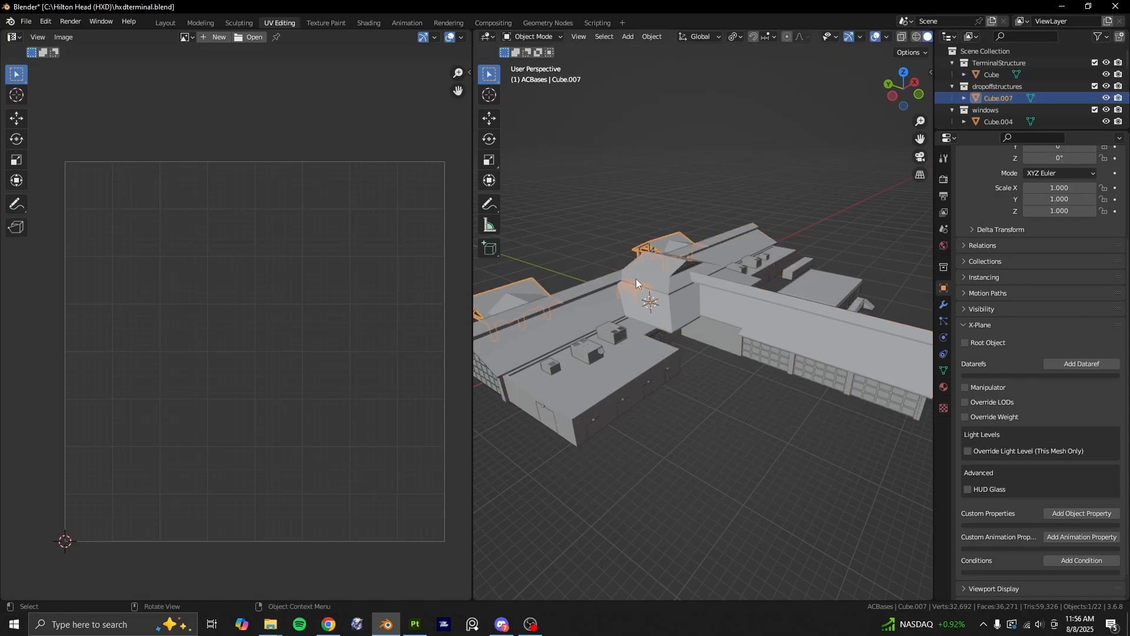
{"action": "middle_click_drag", "start_coordinate": [635, 278], "coordinate": [602, 325]}
{"action": "key", "text": "Tab"}
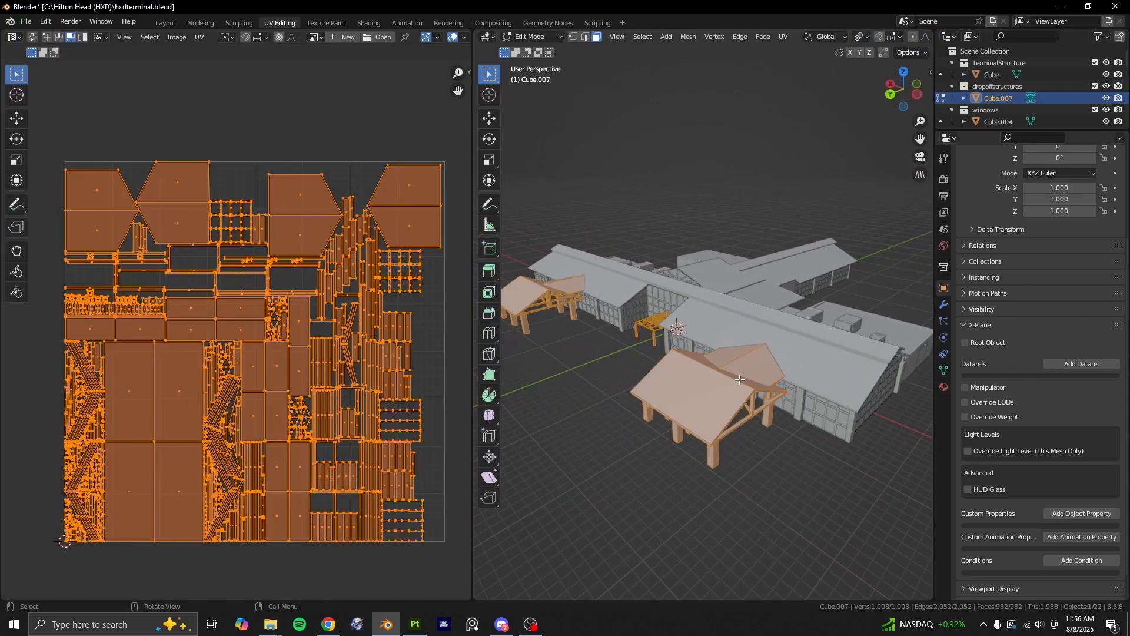
{"action": "scroll", "coordinate": [235, 330], "scroll_direction": "up", "scroll_amount": 3}
{"action": "scroll", "coordinate": [235, 330], "scroll_direction": "down", "scroll_amount": 4}
{"action": "key", "text": "Tab"}
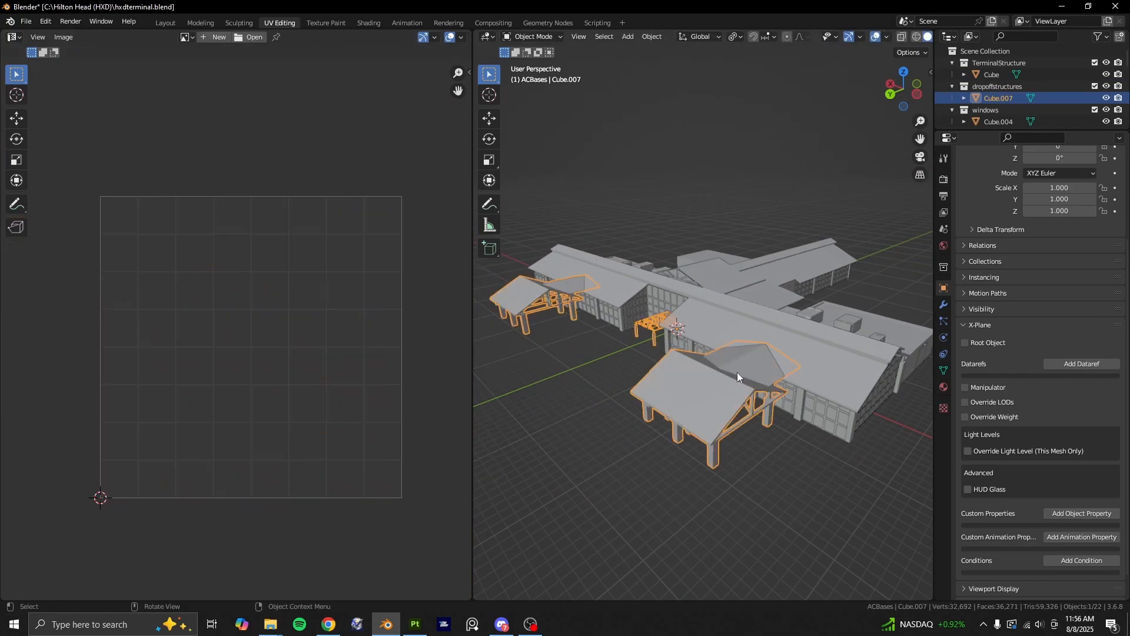
Select the Cube.001 object in the container collection and check the UV layout of all its faces.
{"action": "scroll", "coordinate": [996, 94], "scroll_direction": "down", "scroll_amount": 6}
{"action": "left_click", "coordinate": [996, 97]}
{"action": "middle_click_drag", "start_coordinate": [807, 321], "coordinate": [580, 342]}
{"action": "key", "text": "Tab"}
{"action": "middle_click_drag", "start_coordinate": [810, 441], "coordinate": [813, 374], "text": "shift"}
{"action": "key", "text": "a"}
{"action": "key", "text": "Tab"}
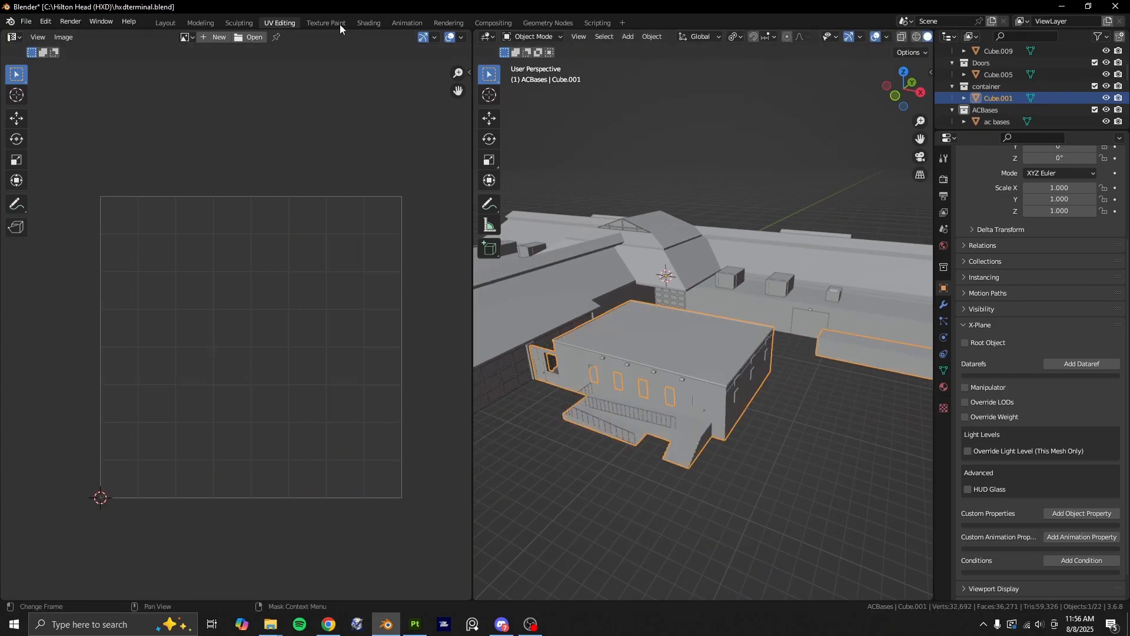
Select the ac bases object and inspect its UV layout in edit mode, ending in object mode in the Layout workspace.
{"action": "left_click", "coordinate": [154, 22]}
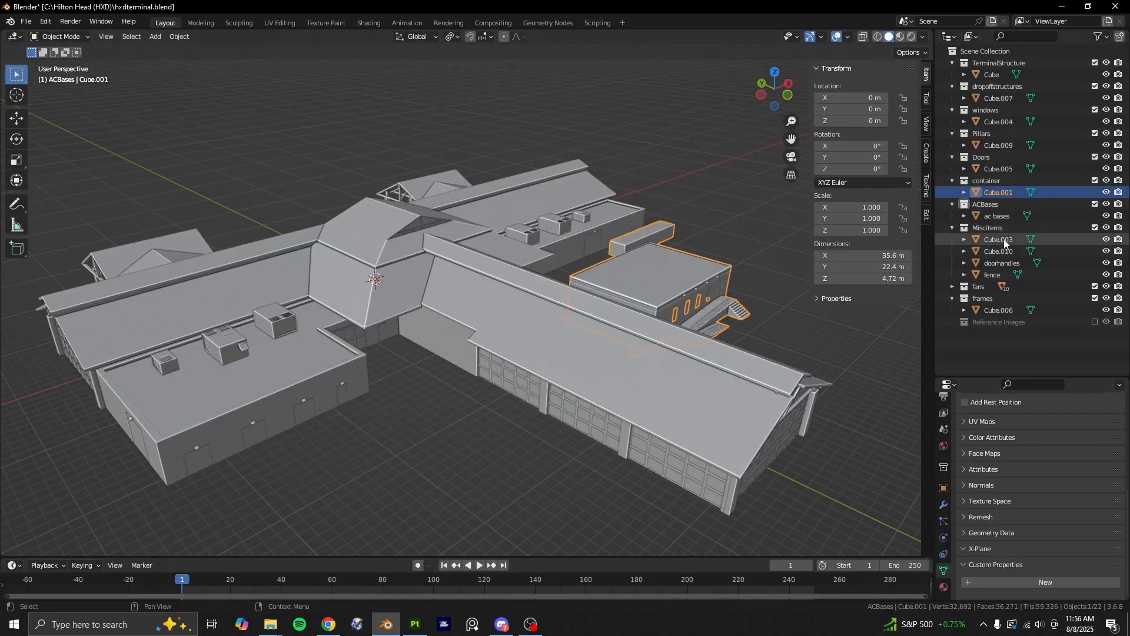
{"action": "left_click", "coordinate": [997, 215]}
{"action": "key", "text": "Tab"}
{"action": "middle_click_drag", "start_coordinate": [674, 325], "coordinate": [412, 71]}
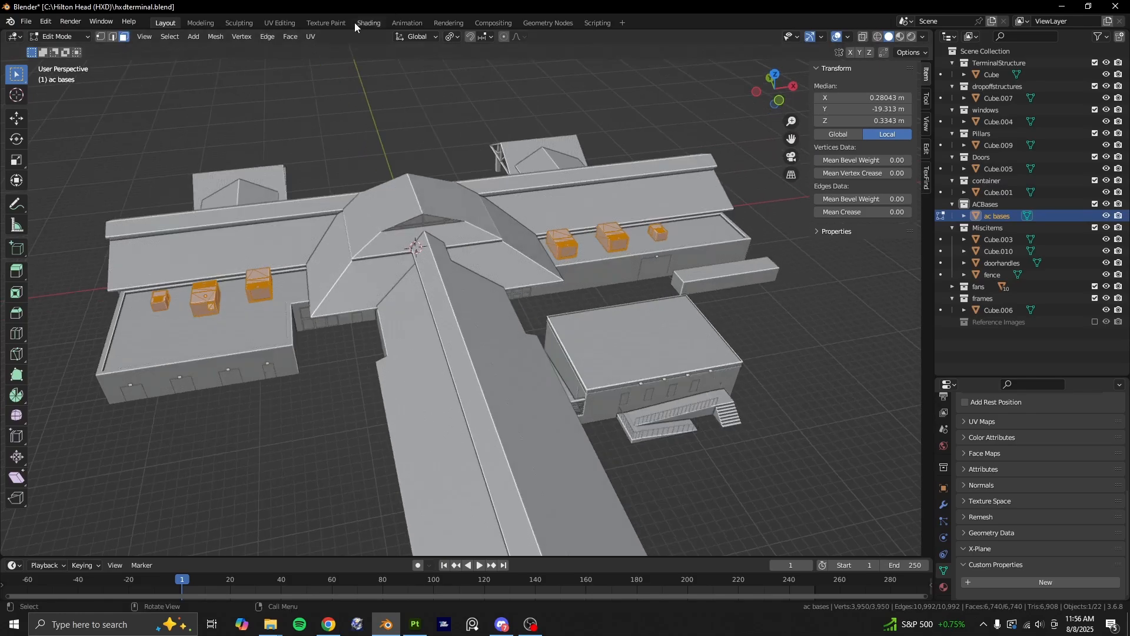
{"action": "left_click", "coordinate": [280, 23]}
{"action": "key", "text": "Tab"}
{"action": "left_click", "coordinate": [997, 62]}
{"action": "left_click", "coordinate": [165, 22]}
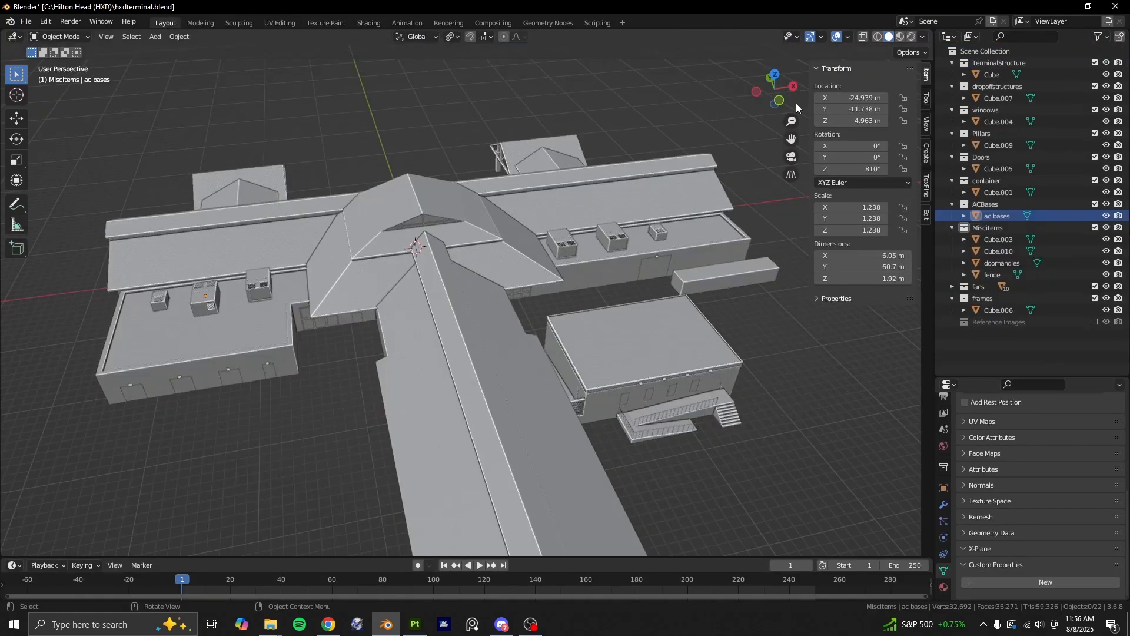
Select all four objects in the Miscitems collection, from Cube.003 to fence, and examine where they sit around the container building.
{"action": "left_click", "coordinate": [1004, 240]}
{"action": "left_click", "coordinate": [988, 274], "text": "shift"}
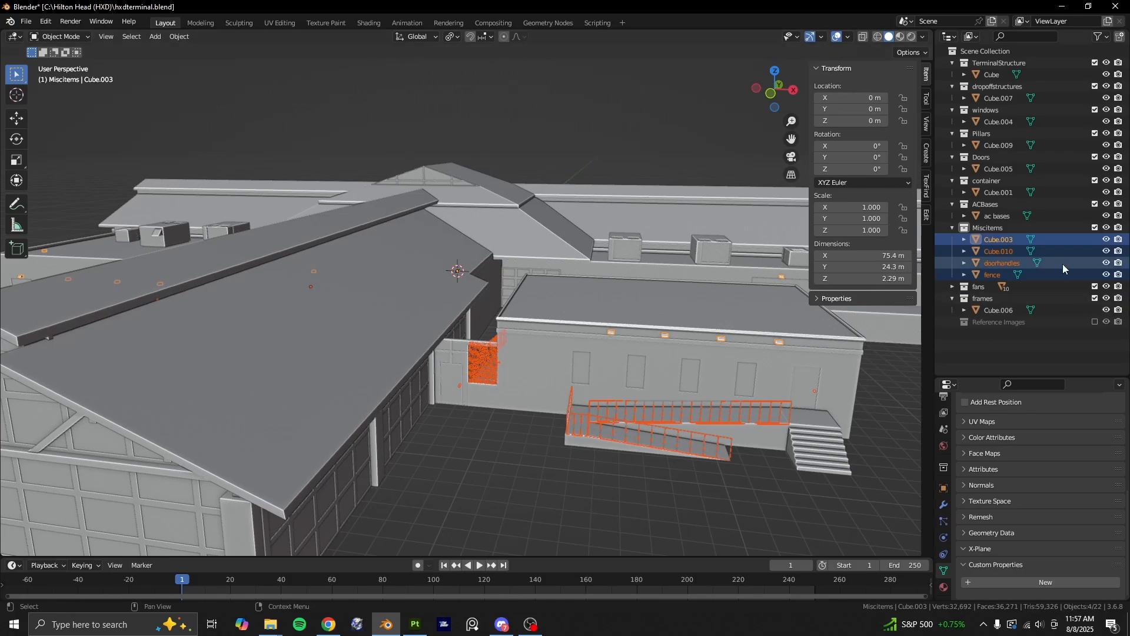
{"action": "scroll", "coordinate": [618, 439], "scroll_direction": "up", "scroll_amount": 2}
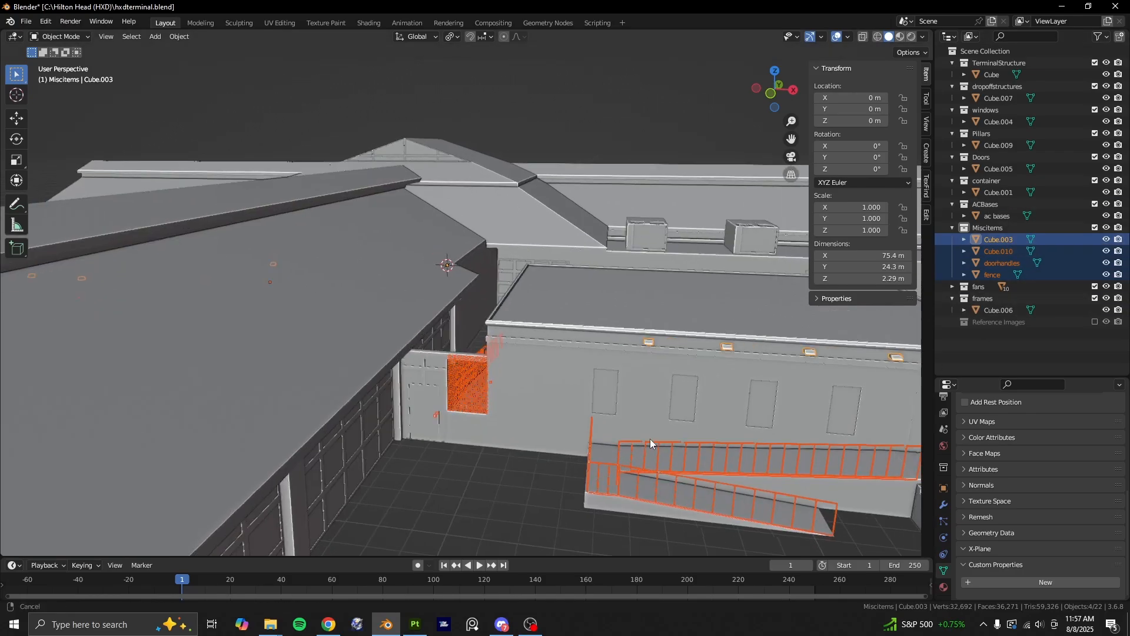
{"action": "middle_click_drag", "start_coordinate": [649, 439], "coordinate": [523, 419], "text": "shift"}
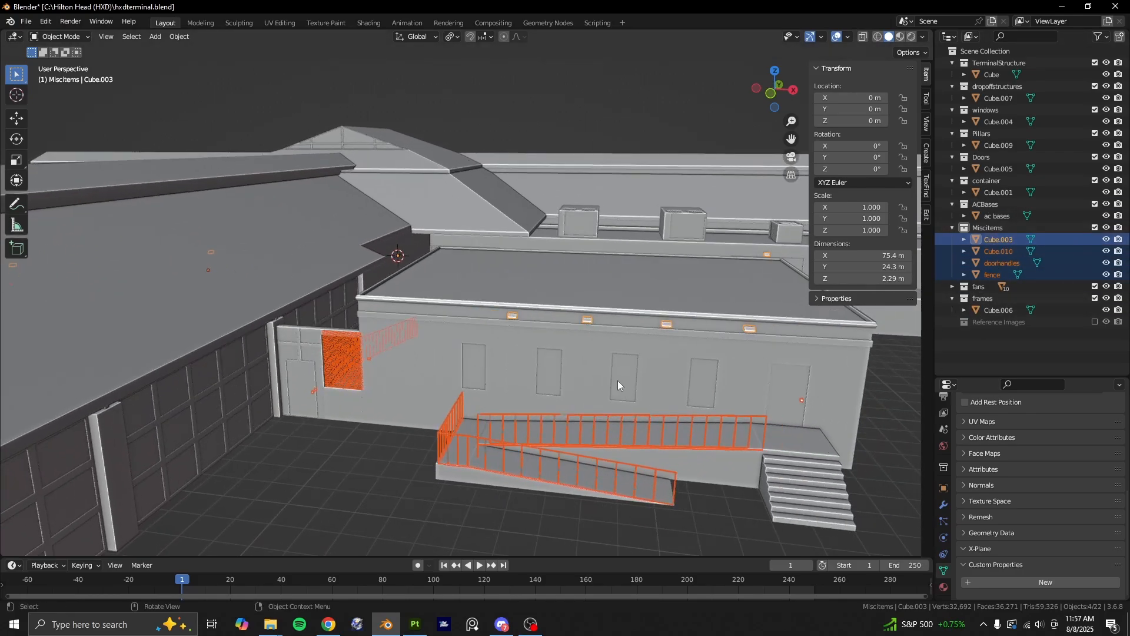
Select the fence, ramp railings, door handle and wall lights one at a time to identify each Miscitems object, ending with nothing selected.
{"action": "left_click", "coordinate": [339, 363]}
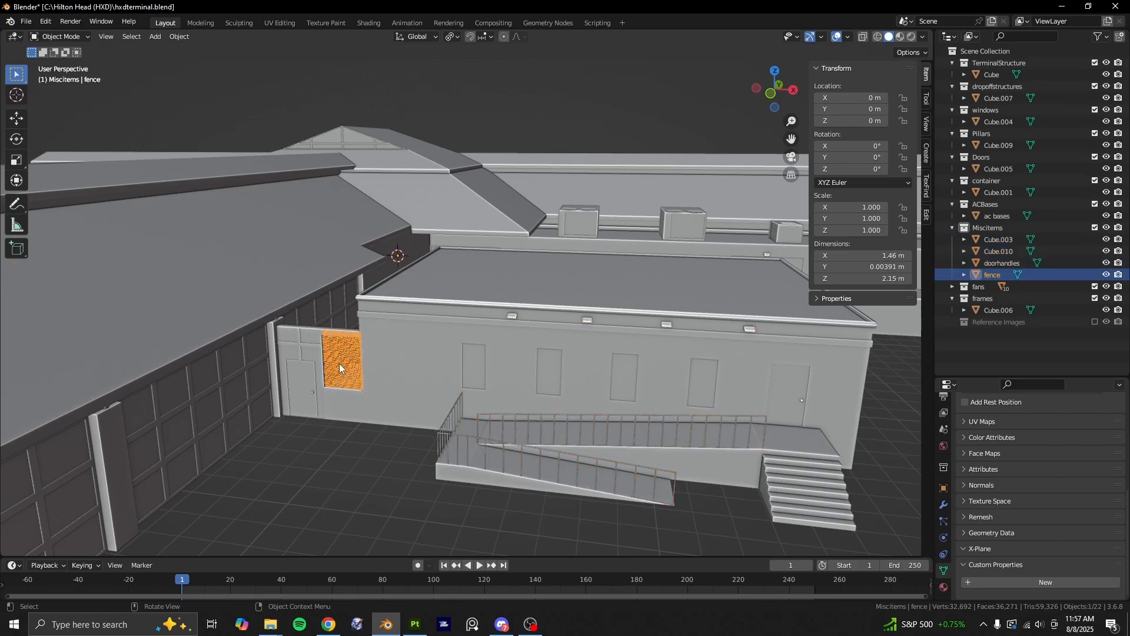
{"action": "scroll", "coordinate": [347, 376], "scroll_direction": "up", "scroll_amount": 10}
{"action": "scroll", "coordinate": [348, 386], "scroll_direction": "down", "scroll_amount": 9}
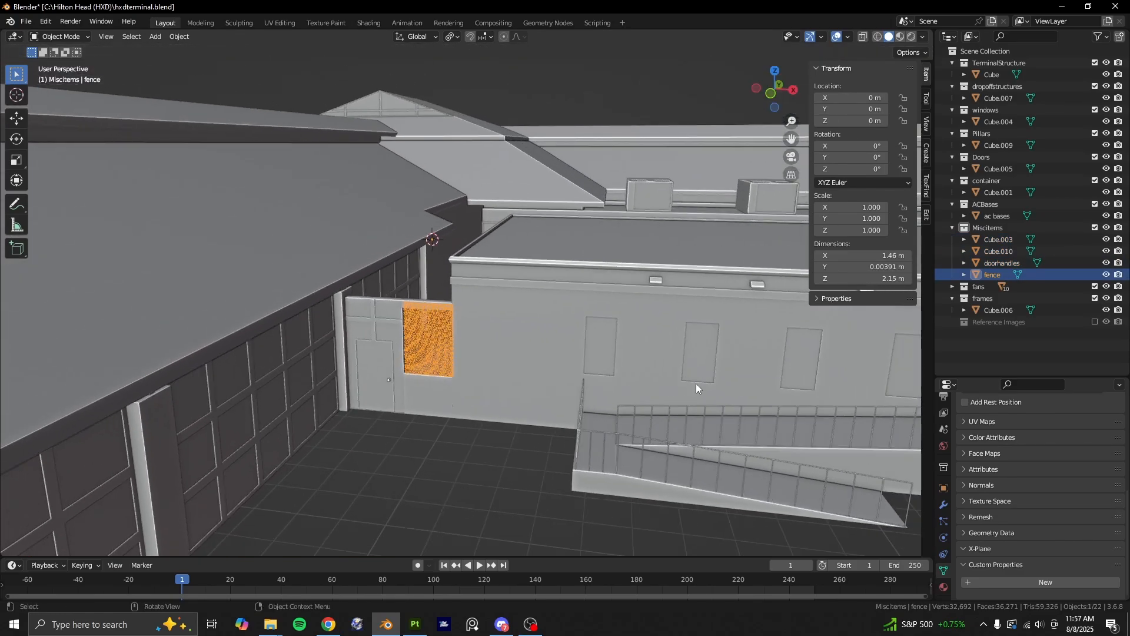
{"action": "left_click", "coordinate": [791, 407]}
{"action": "middle_click_drag", "start_coordinate": [791, 407], "coordinate": [463, 379], "text": "shift"}
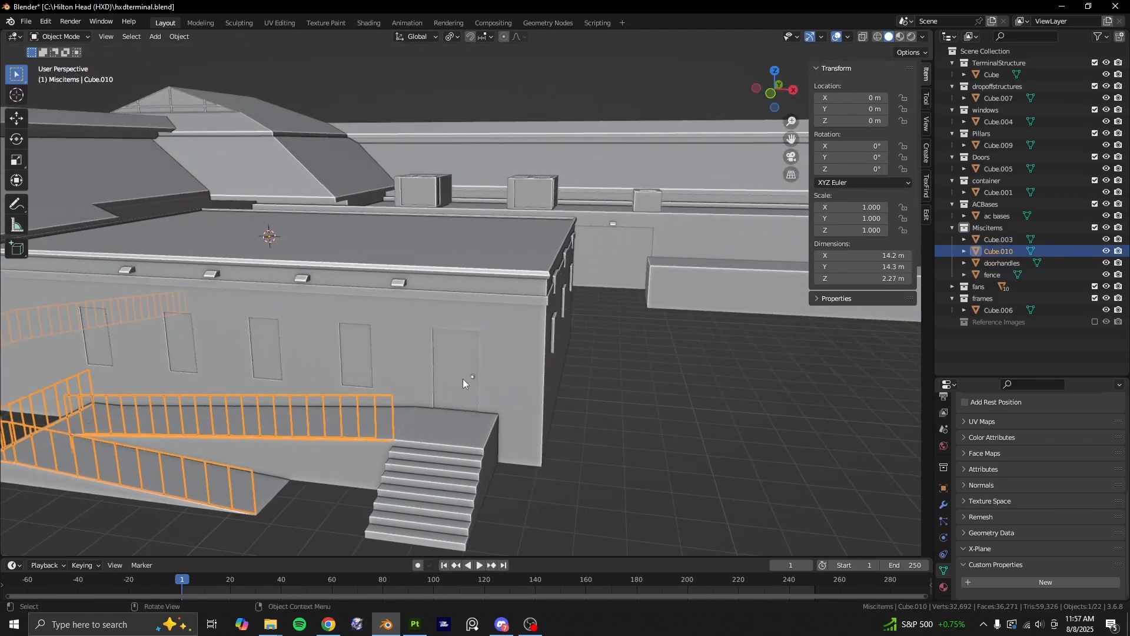
{"action": "left_click", "coordinate": [473, 376]}
{"action": "left_click", "coordinate": [397, 283]}
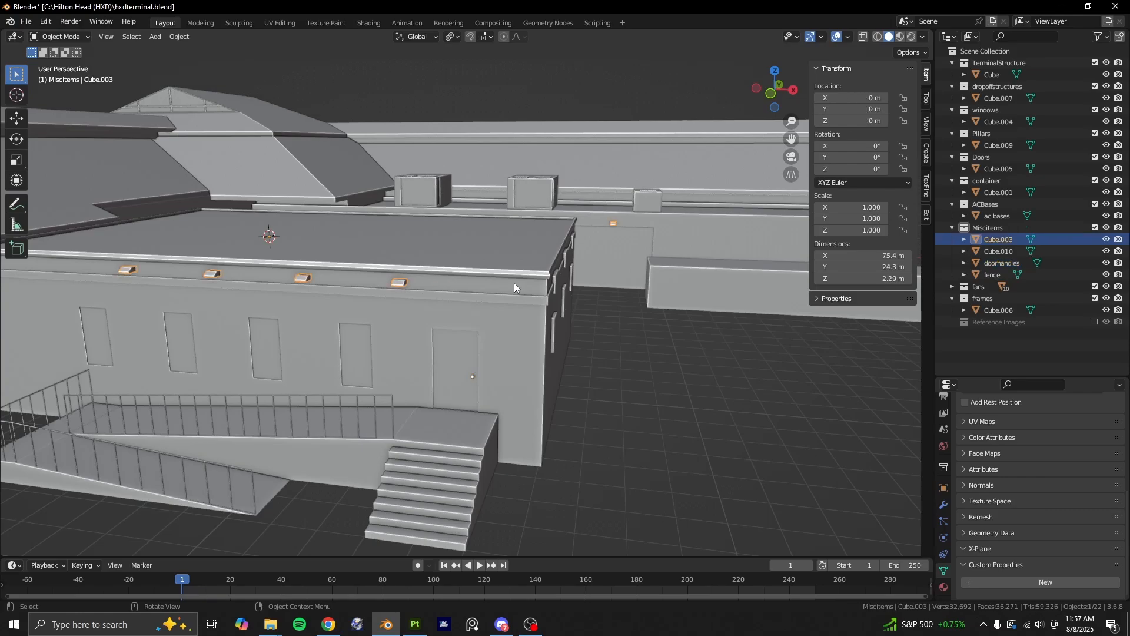
{"action": "left_click", "coordinate": [720, 377]}
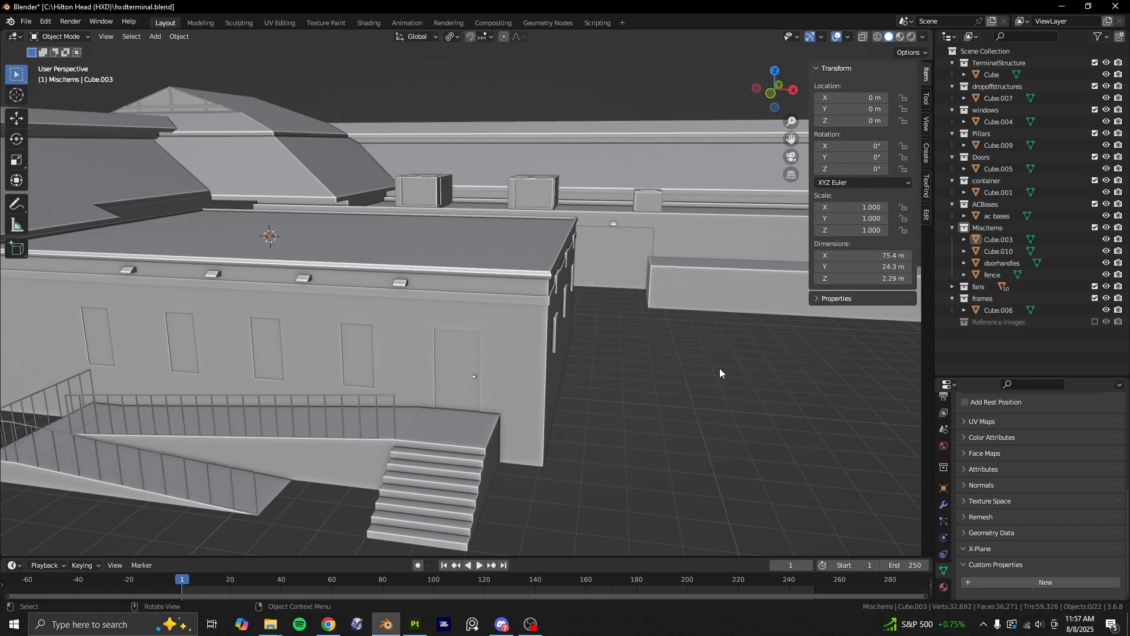
Select the four Miscitems objects together and view their combined UV layout in edit mode in the UV Editing workspace.
{"action": "scroll", "coordinate": [718, 369], "scroll_direction": "down", "scroll_amount": 3}
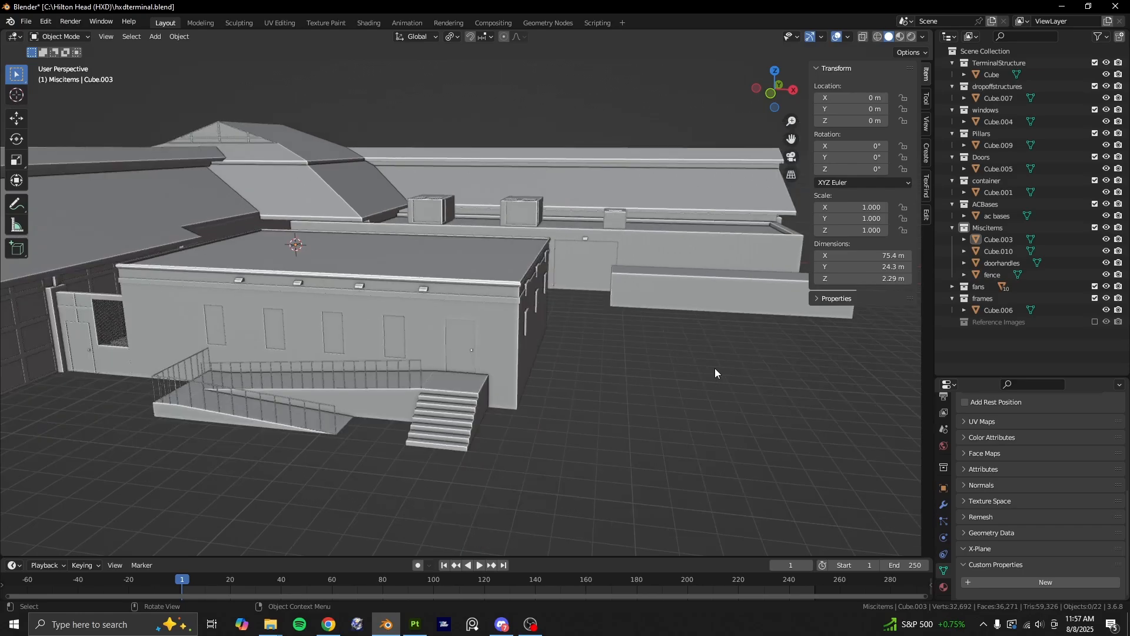
{"action": "scroll", "coordinate": [648, 356], "scroll_direction": "up", "scroll_amount": 4}
{"action": "scroll", "coordinate": [648, 355], "scroll_direction": "up", "scroll_amount": 3}
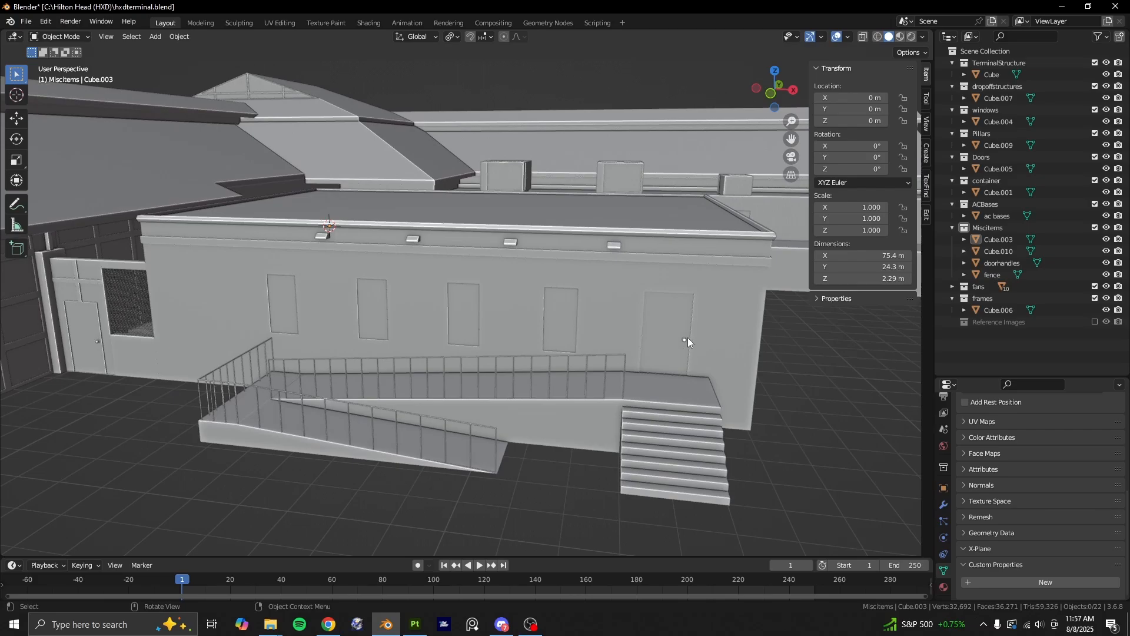
{"action": "left_click", "coordinate": [994, 273], "text": "shift"}
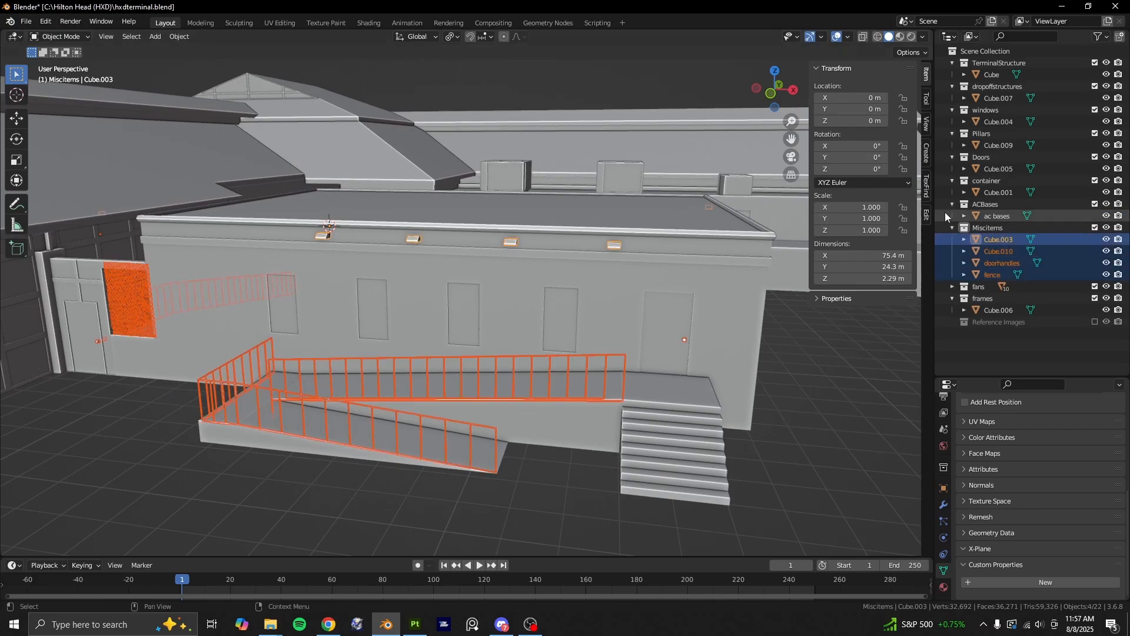
{"action": "middle_click_drag", "start_coordinate": [622, 267], "coordinate": [503, 263]}
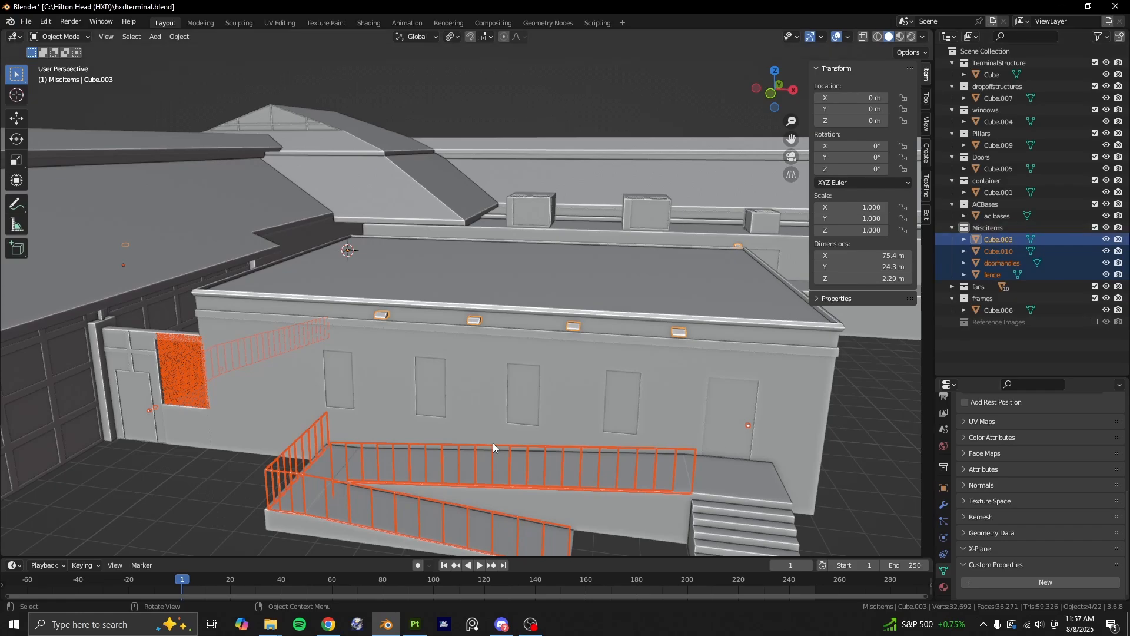
{"action": "key", "text": "Tab"}
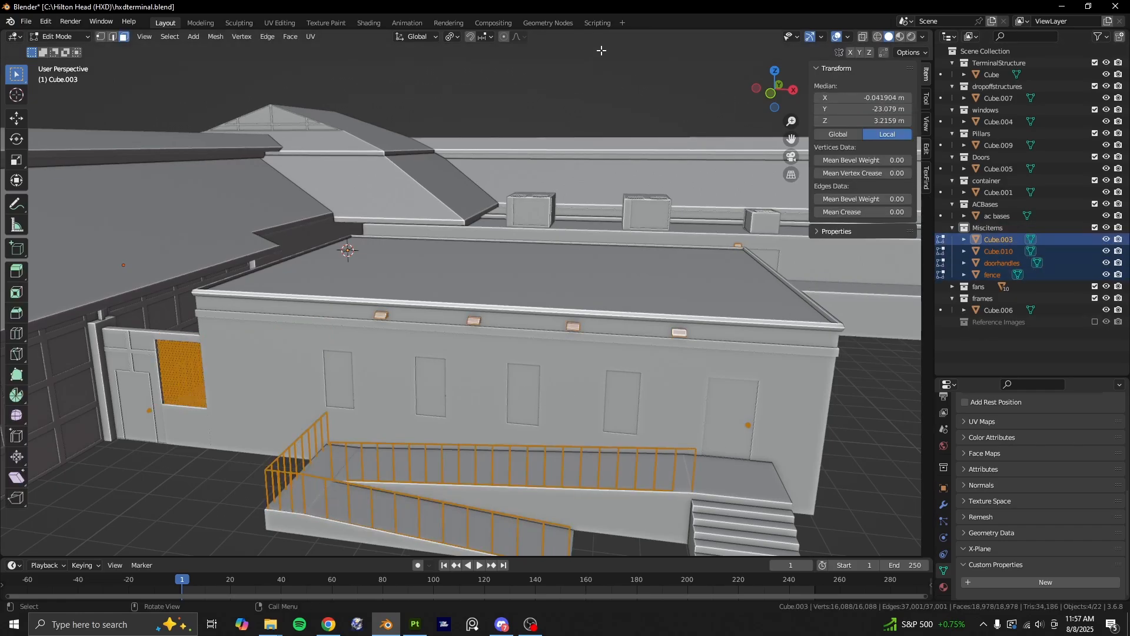
{"action": "left_click", "coordinate": [280, 23]}
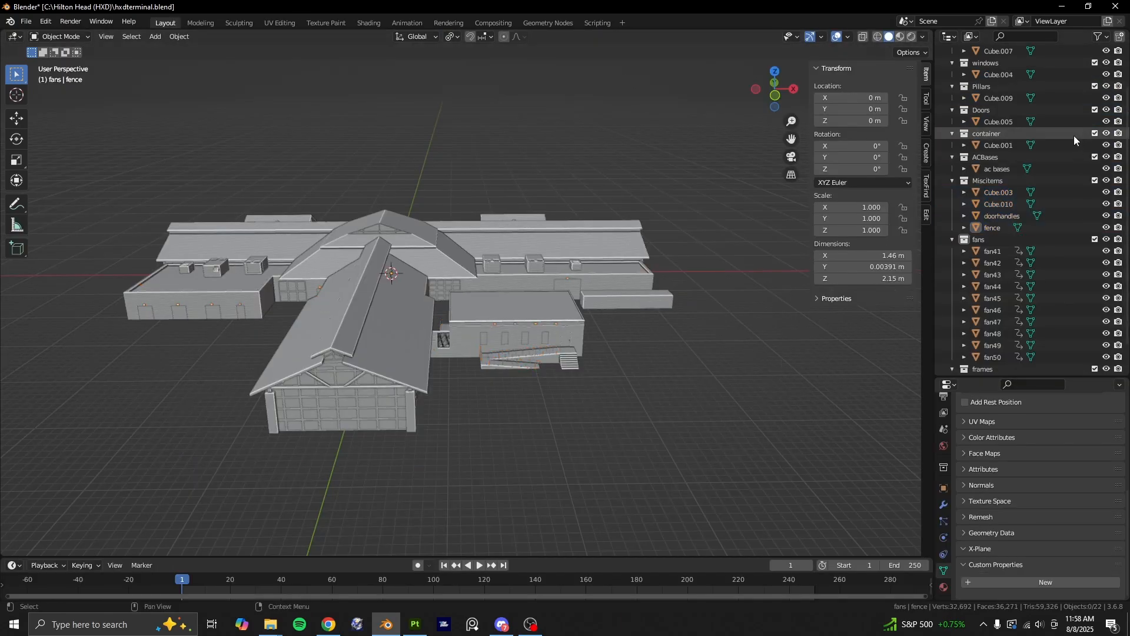
Select the pillars object Cube.009 and the wall lights object Cube.003 in turn to examine where their parts sit on the building.
{"action": "scroll", "coordinate": [1074, 136], "scroll_direction": "up", "scroll_amount": 2}
{"action": "left_click", "coordinate": [1012, 150]}
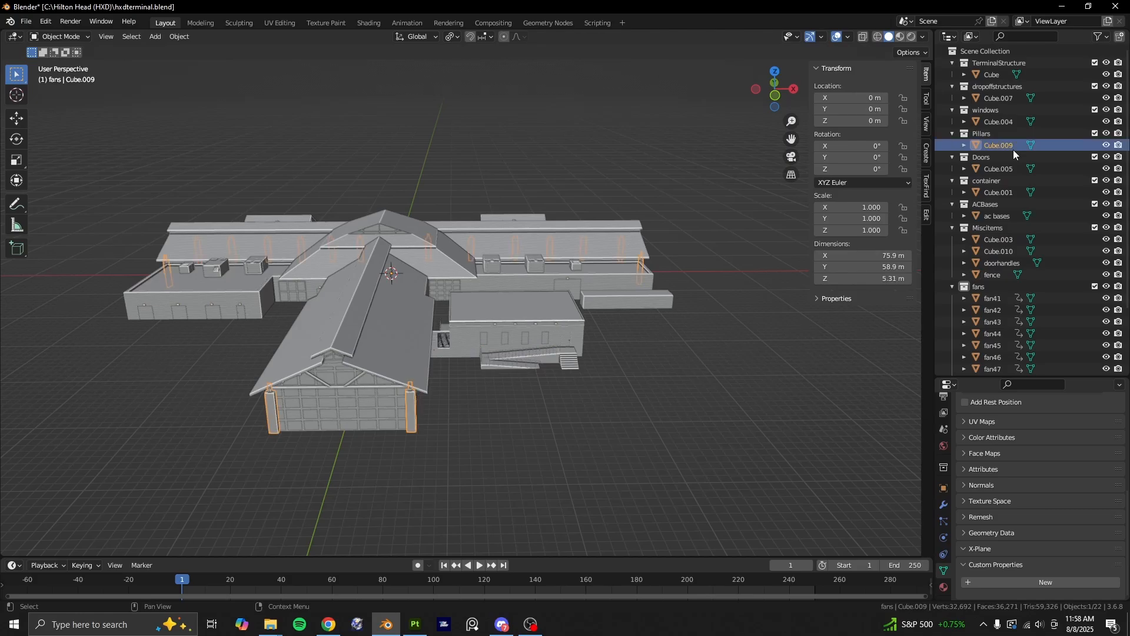
{"action": "scroll", "coordinate": [585, 416], "scroll_direction": "up", "scroll_amount": 4}
{"action": "left_click", "coordinate": [596, 412]}
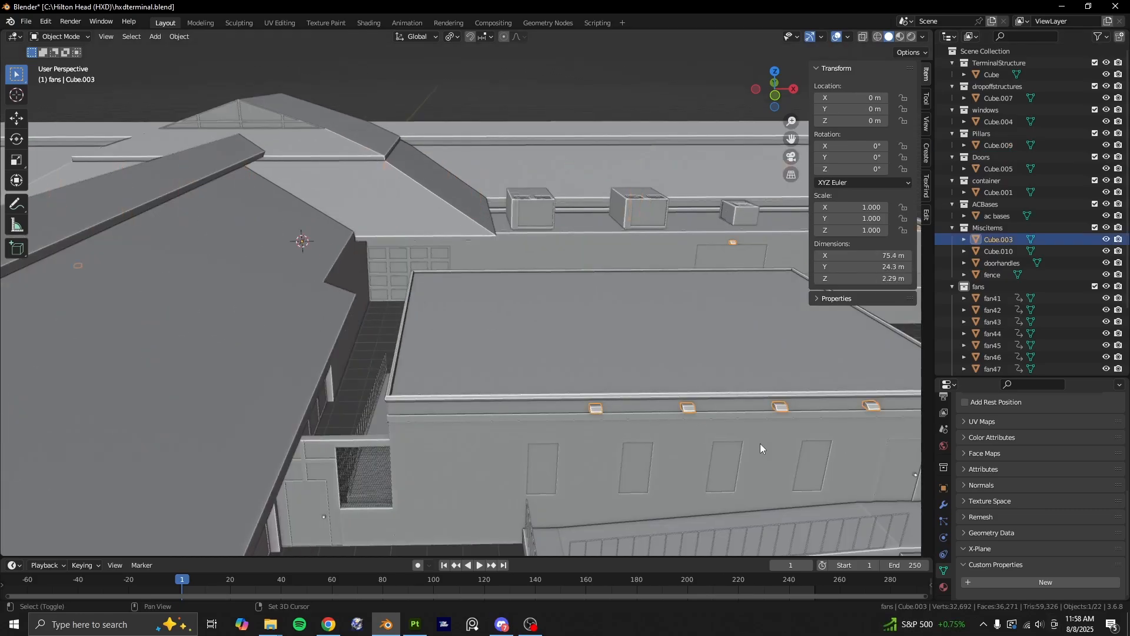
{"action": "scroll", "coordinate": [761, 443], "scroll_direction": "down", "scroll_amount": 5}
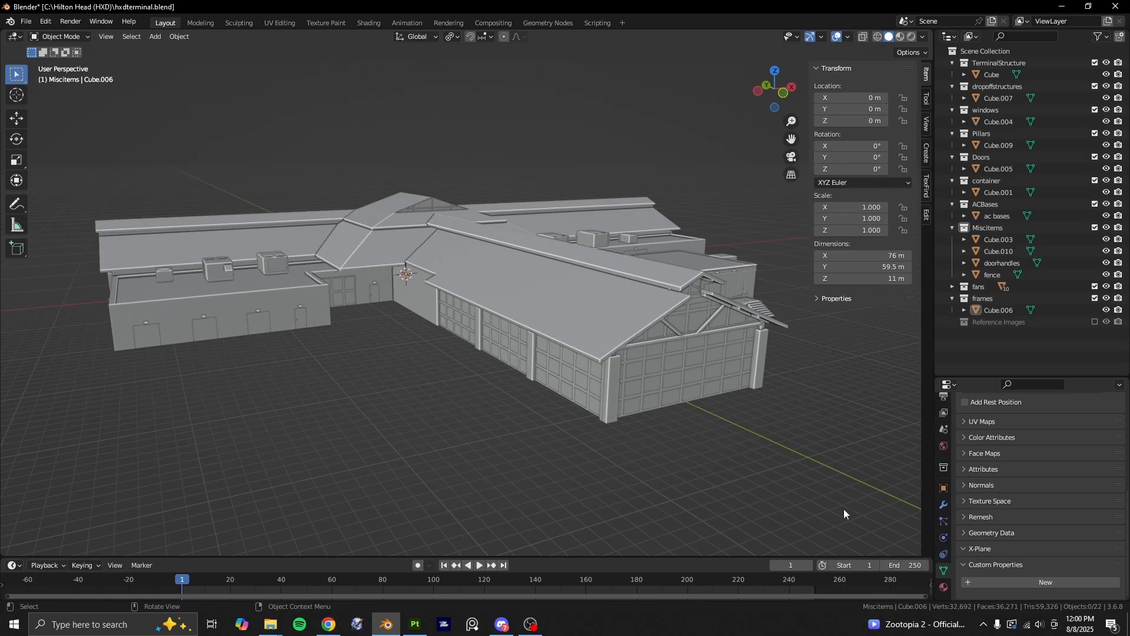
Compare the materials assigned to the main terminal structure Cube and the dropoffstructures object Cube.007.
{"action": "left_click", "coordinate": [623, 274]}
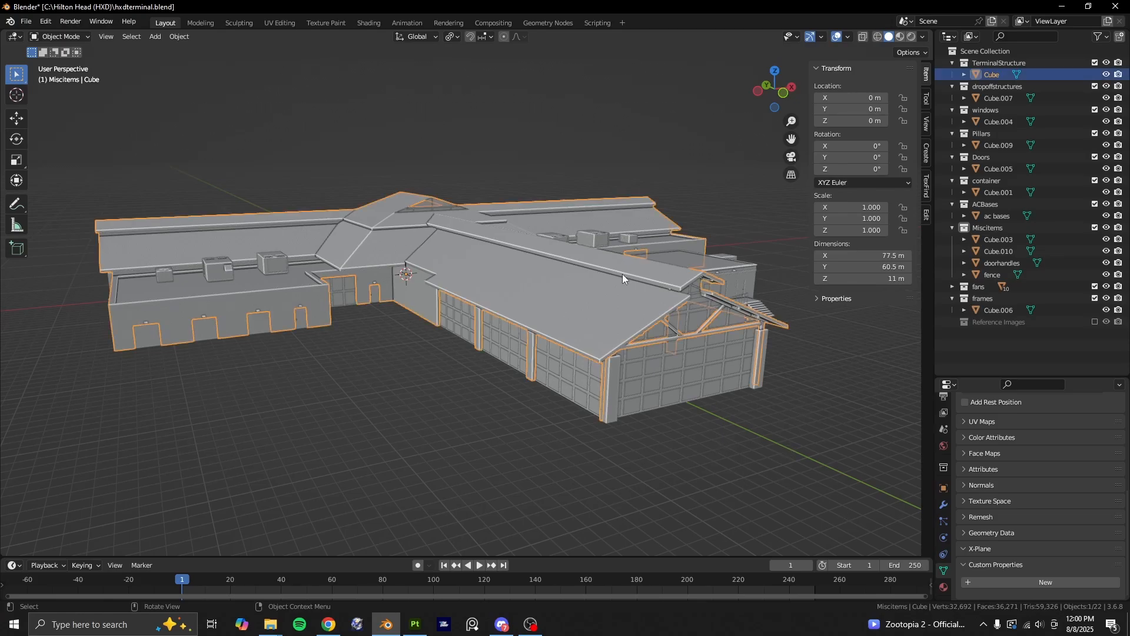
{"action": "left_click", "coordinate": [980, 75]}
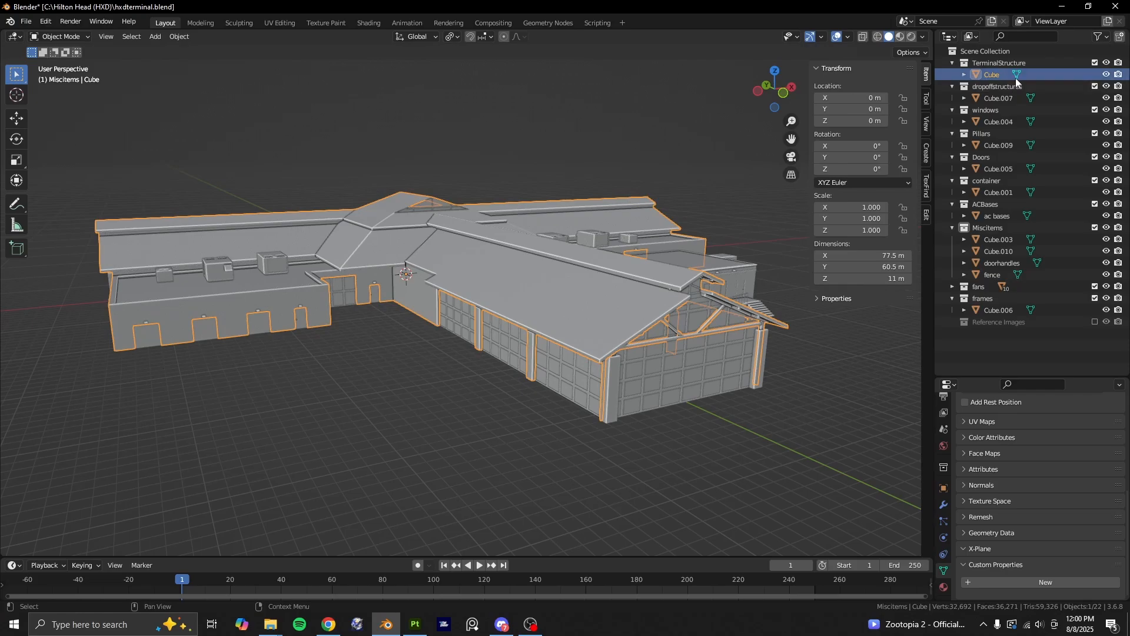
{"action": "left_click", "coordinate": [945, 586]}
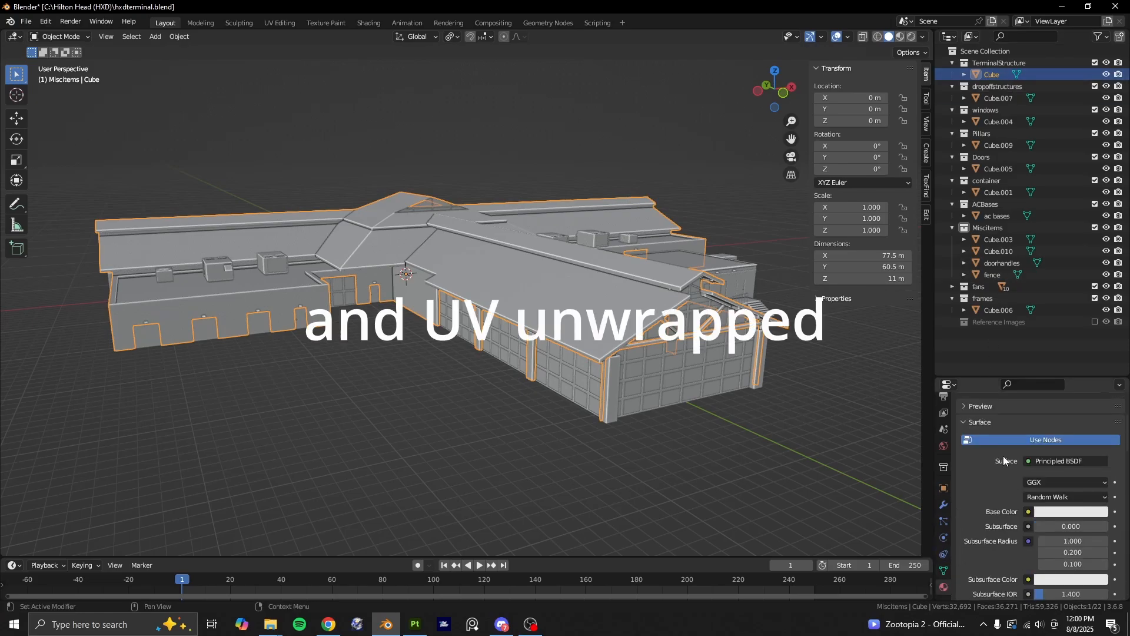
{"action": "left_click", "coordinate": [996, 96]}
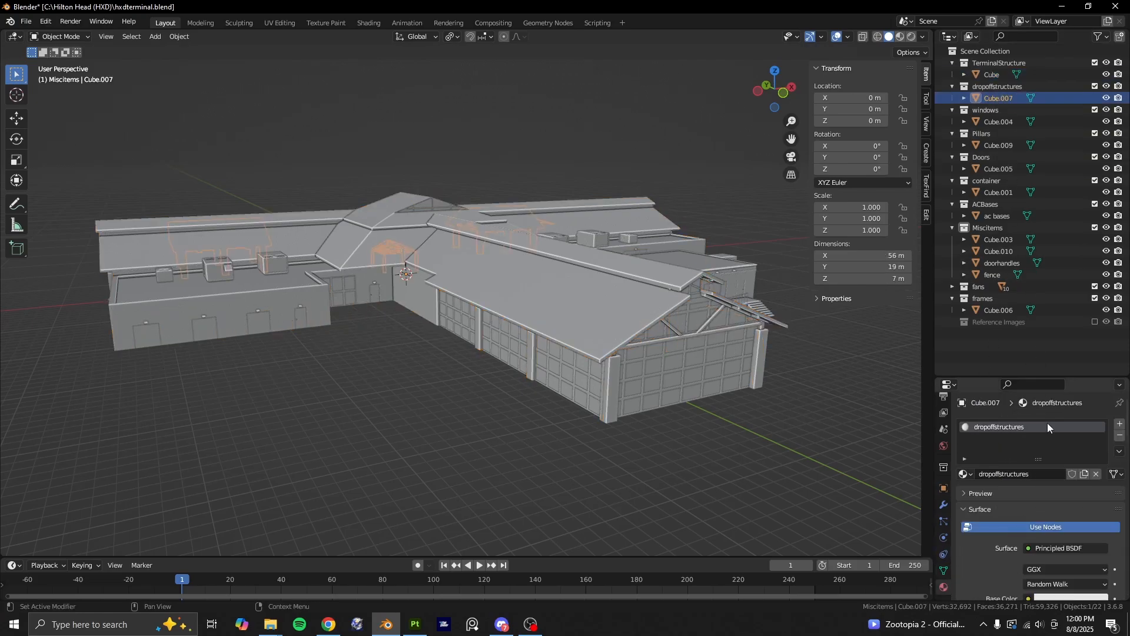
{"action": "left_click", "coordinate": [1006, 76]}
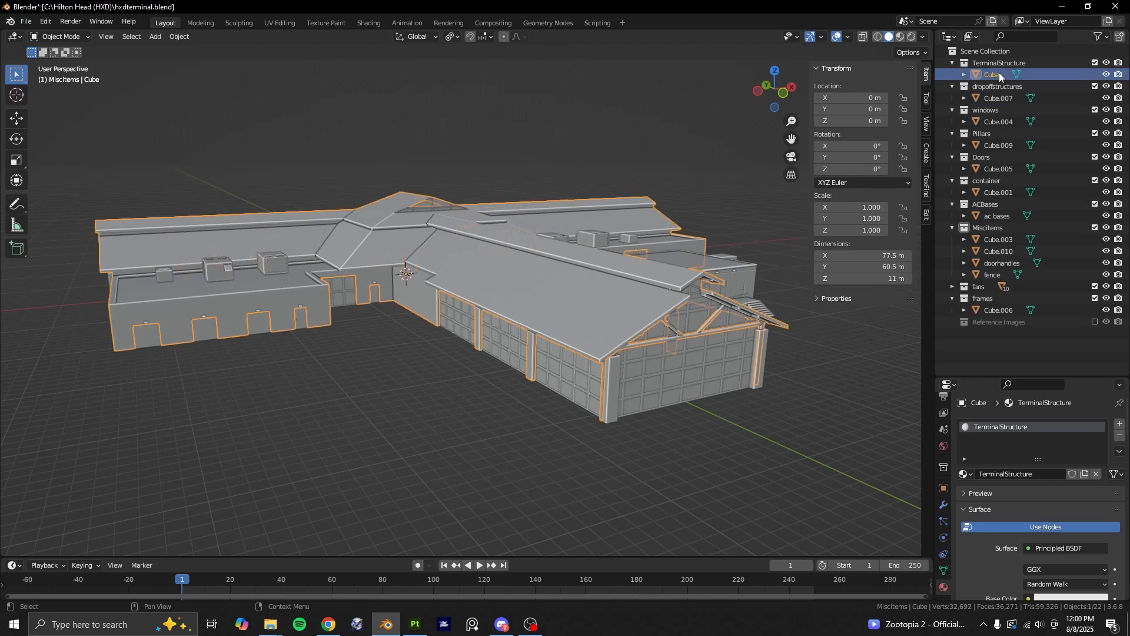
{"action": "left_click", "coordinate": [999, 97]}
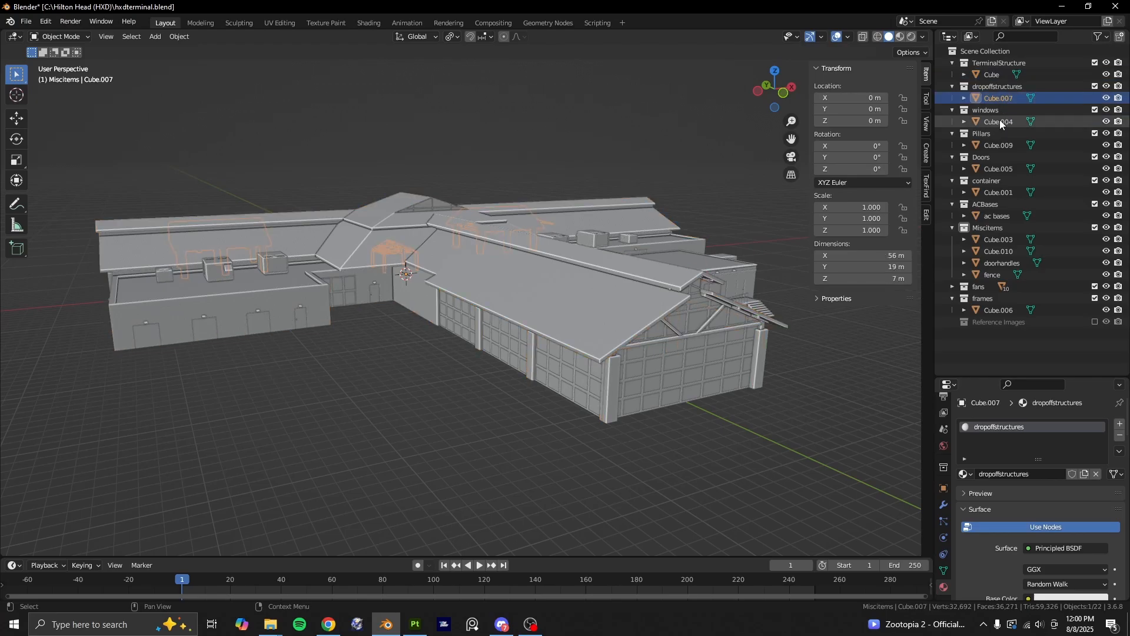
Check the material assigned to the windows, pillars, doors, container and AC bases objects, ending on the container's Cube.001.
{"action": "left_click", "coordinate": [1000, 120]}
{"action": "left_click", "coordinate": [1002, 146]}
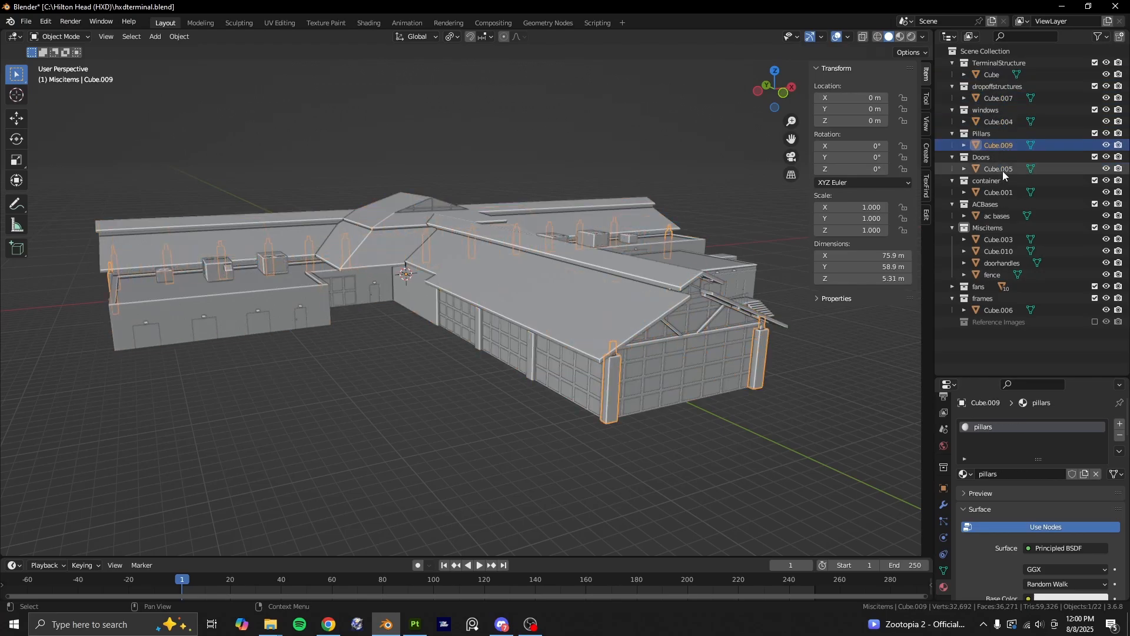
{"action": "left_click", "coordinate": [1002, 170]}
{"action": "left_click", "coordinate": [1004, 194]}
{"action": "left_click", "coordinate": [1008, 215]}
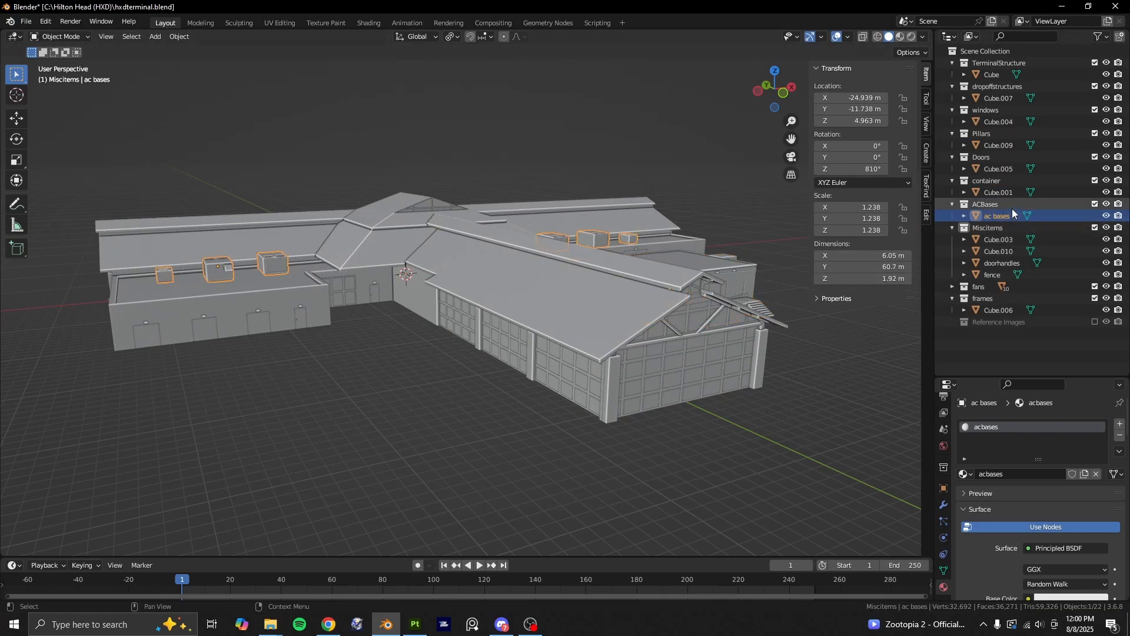
{"action": "left_click", "coordinate": [1008, 191]}
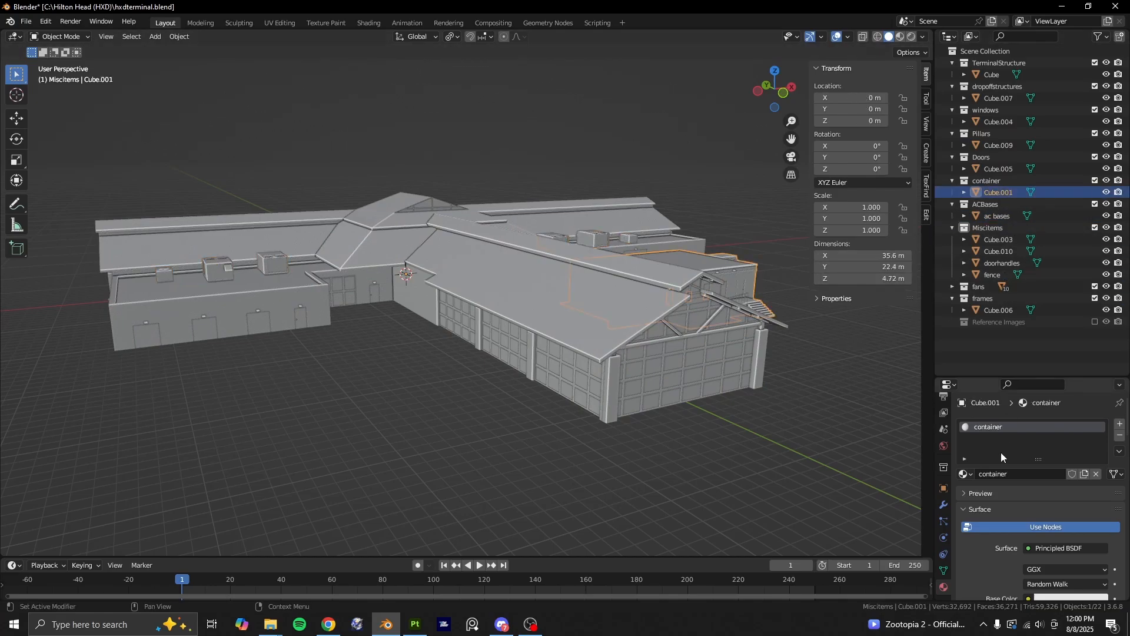
Alternate between the terminal structure Cube and Cube.007, and bring up the material settings of Cube.007 again.
{"action": "left_click", "coordinate": [1013, 75]}
{"action": "left_click", "coordinate": [999, 97]}
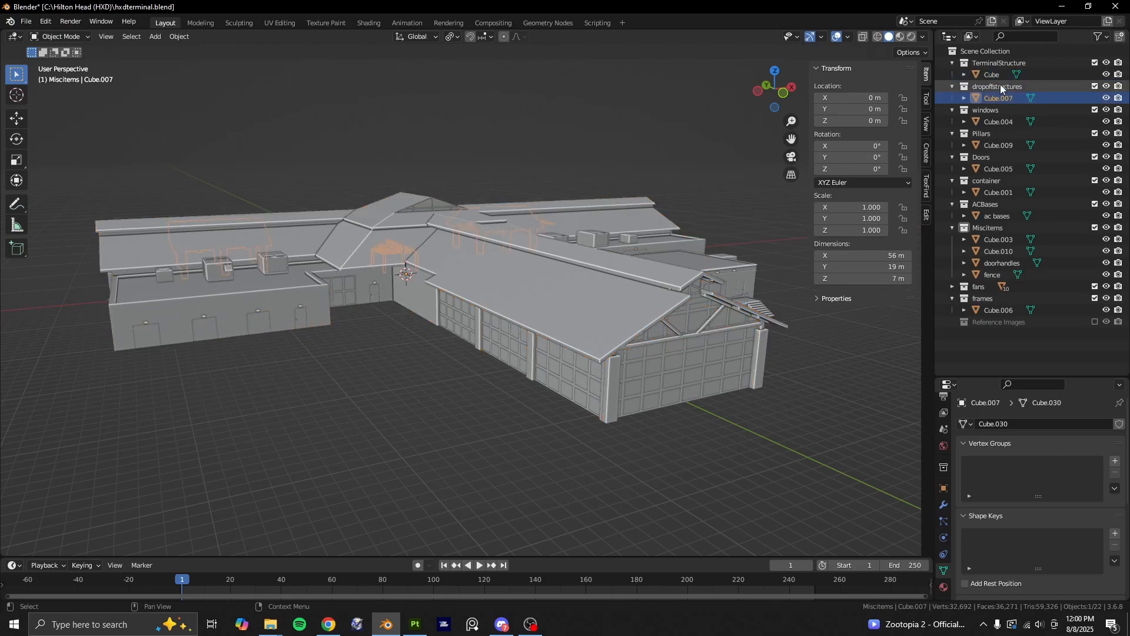
{"action": "left_click", "coordinate": [1001, 76]}
{"action": "left_click", "coordinate": [1002, 100]}
{"action": "left_click", "coordinate": [943, 587]}
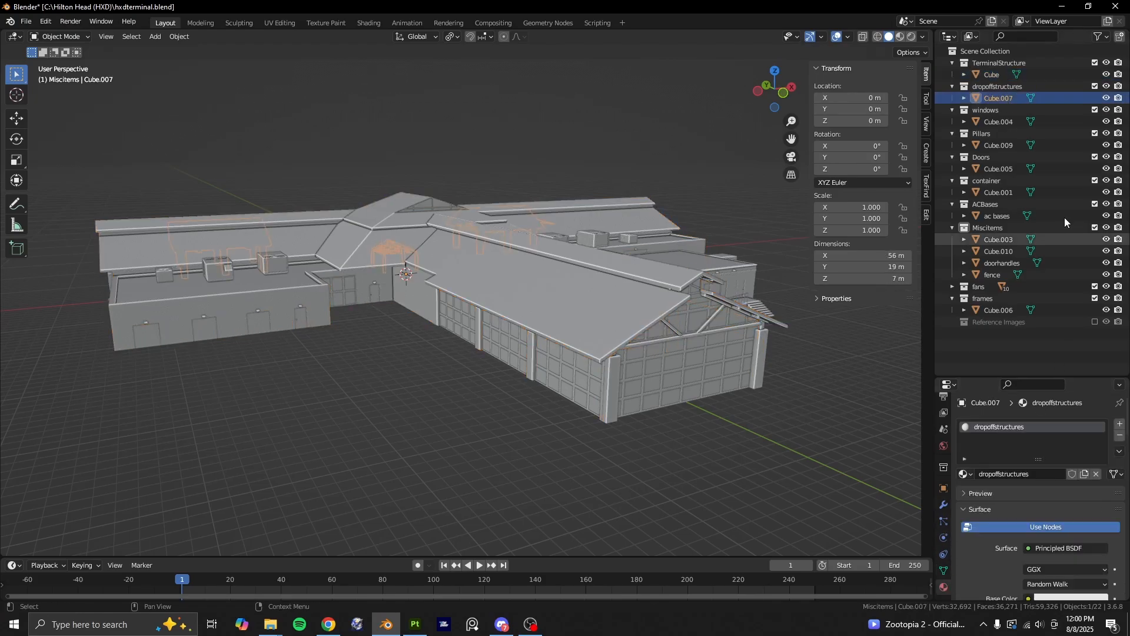
Check the material assigned to Cube.003, Cube.010, doorhandles and fence in the Miscitems collection, and review the whole terminal.
{"action": "left_click", "coordinate": [1008, 229]}
{"action": "left_click", "coordinate": [1002, 263]}
{"action": "left_click", "coordinate": [1005, 241]}
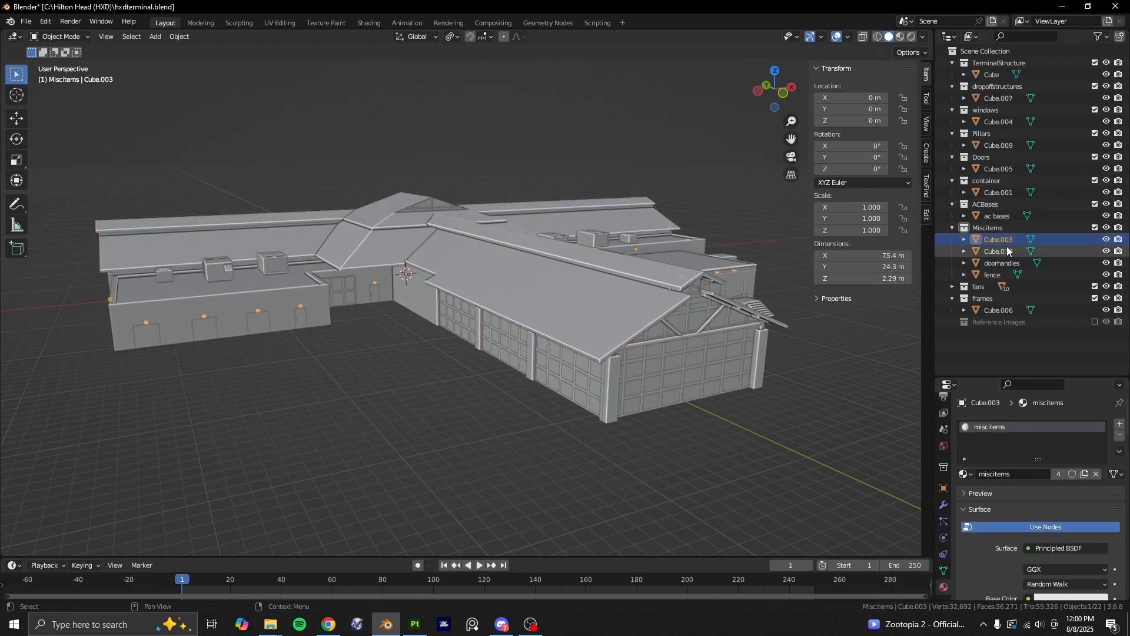
{"action": "left_click", "coordinate": [1006, 251]}
{"action": "left_click", "coordinate": [1003, 275]}
{"action": "left_click", "coordinate": [992, 229]}
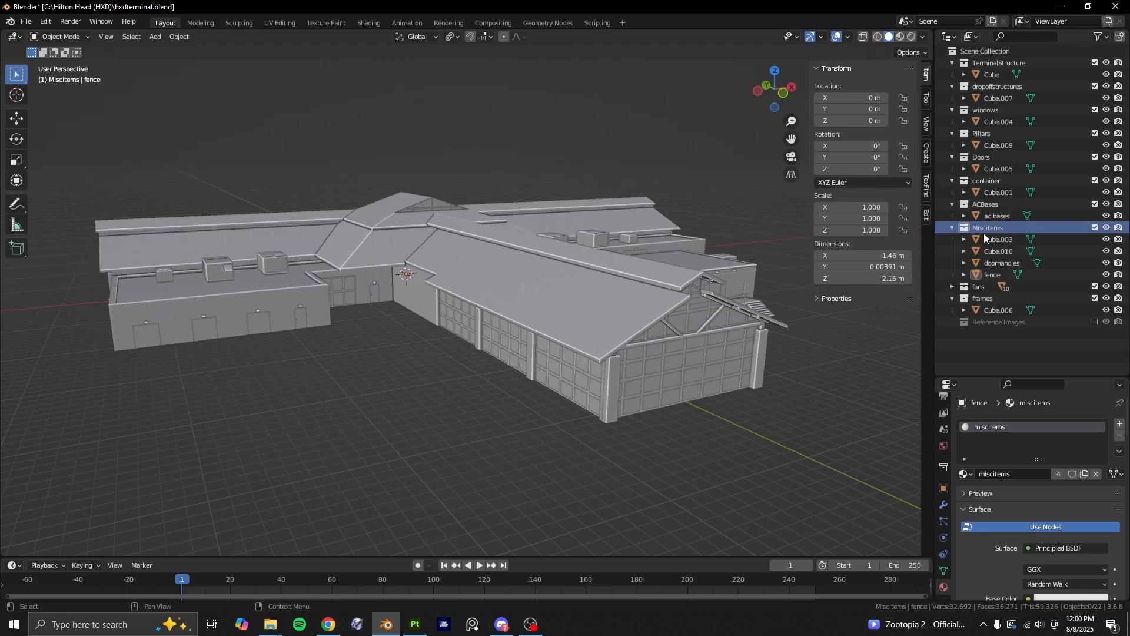
{"action": "left_click", "coordinate": [989, 239]}
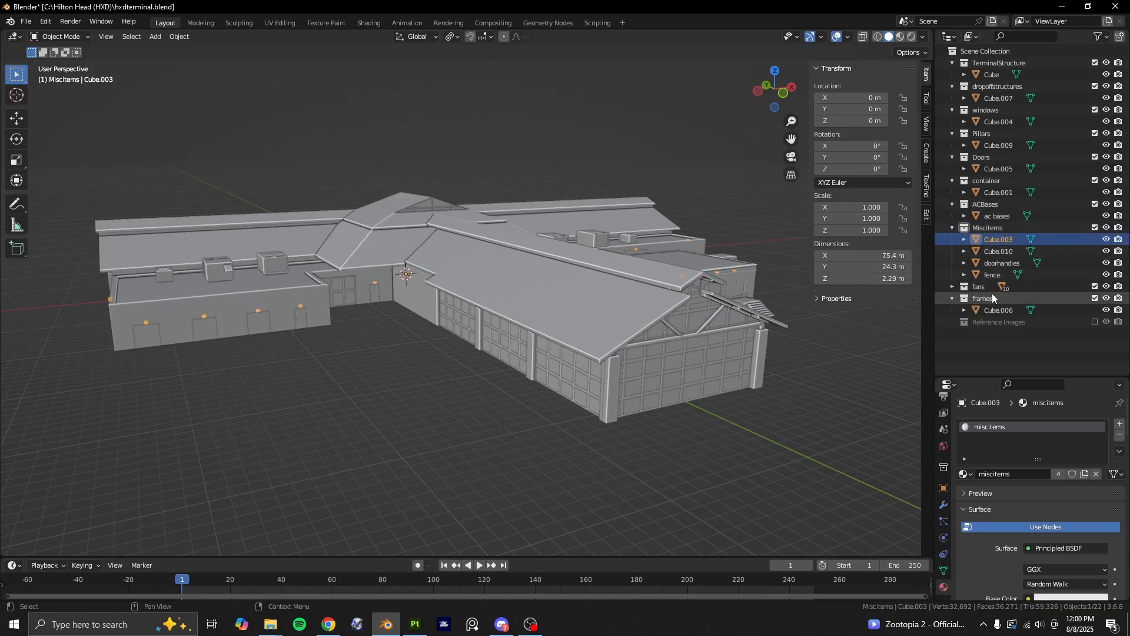
{"action": "middle_click_drag", "start_coordinate": [718, 398], "coordinate": [705, 407]}
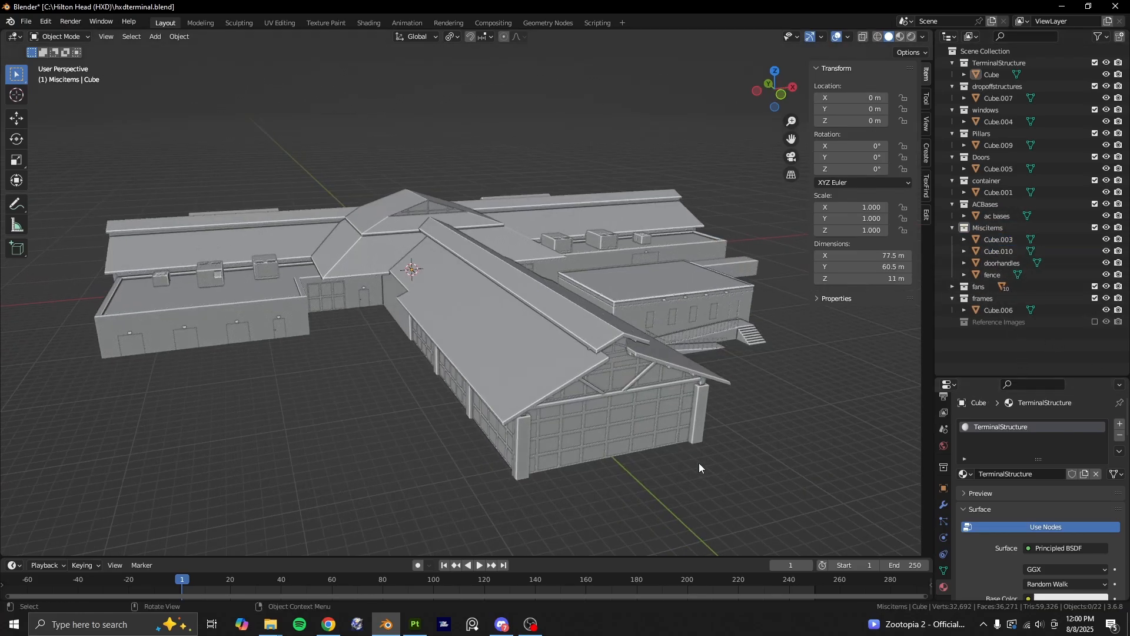
Select all the terminal objects and choose the Wavefront (.obj) format for exporting them.
{"action": "middle_click_drag", "start_coordinate": [698, 463], "coordinate": [716, 441]}
{"action": "key", "text": "a"}
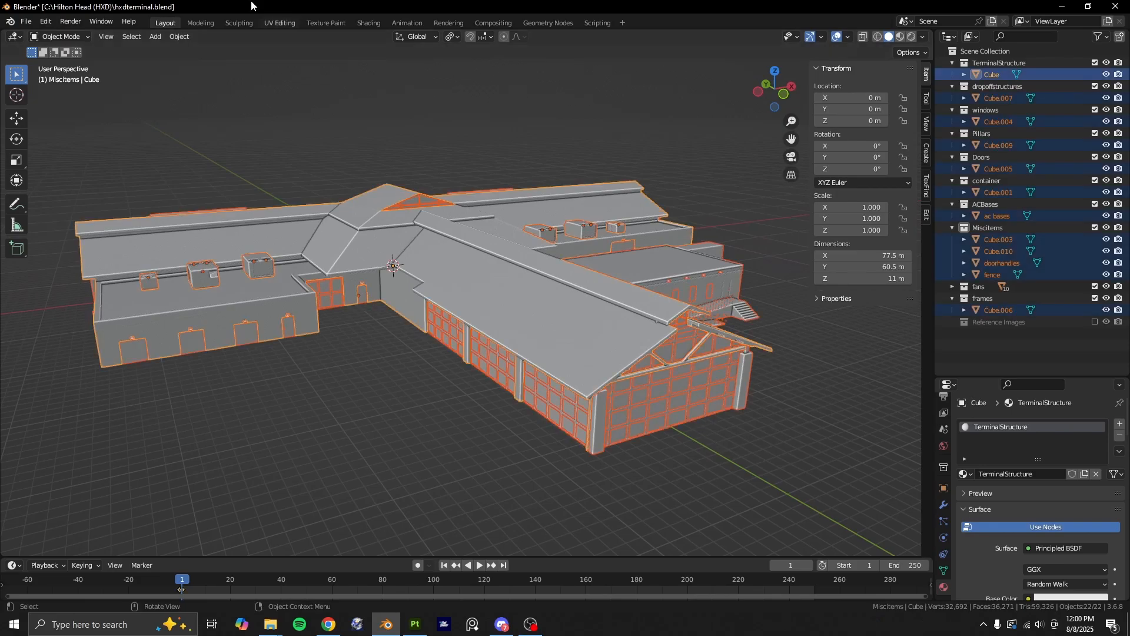
{"action": "left_click", "coordinate": [26, 21]}
{"action": "mouse_move", "coordinate": [35, 192]}
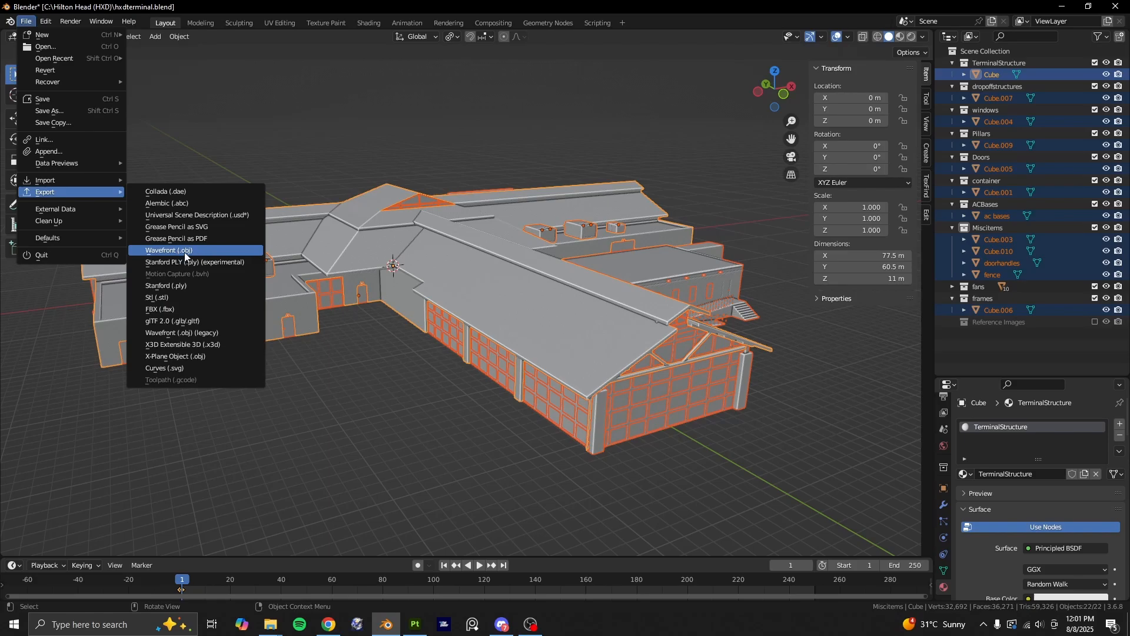
{"action": "left_click", "coordinate": [200, 250]}
Switch to Substance 3D Painter and examine the textured terminal in the hxdterminal4 project.
{"action": "left_click", "coordinate": [414, 633]}
{"action": "scroll", "coordinate": [623, 288], "scroll_direction": "down", "scroll_amount": 2}
{"action": "mouse_move", "coordinate": [658, 449]}
{"action": "left_mouse_down", "text": "alt"}
{"action": "mouse_move", "coordinate": [676, 411]}
{"action": "mouse_move", "coordinate": [703, 398]}
{"action": "left_mouse_up", "text": "alt"}
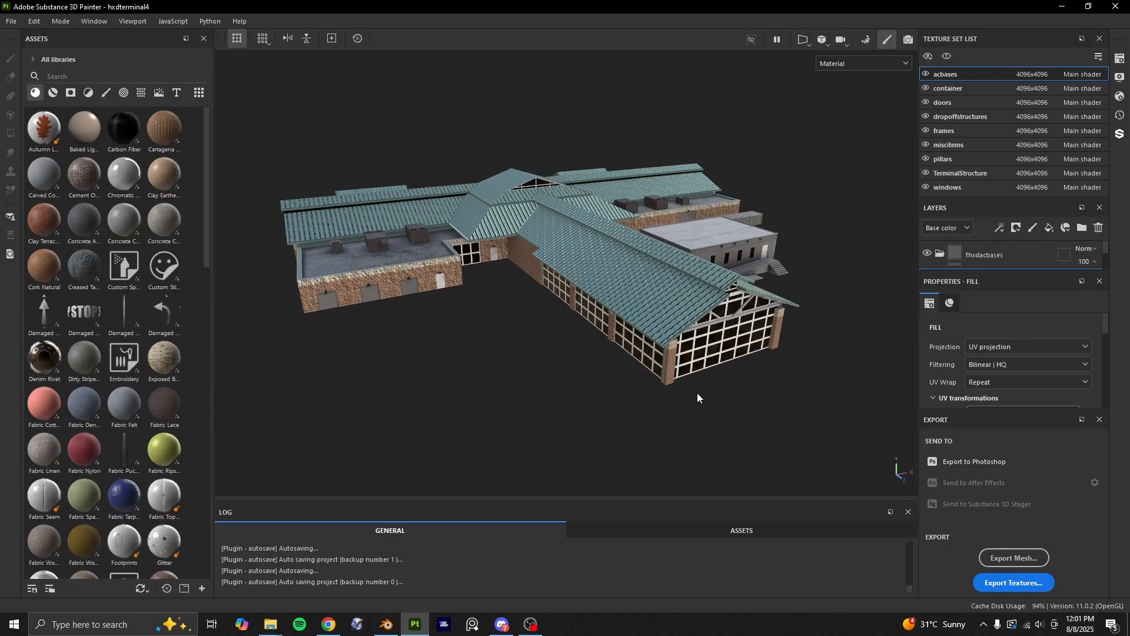
Try out a new project setup with a 4096 document resolution, checking mesh file selection and normal map formats, and cancel it.
{"action": "left_click", "coordinate": [11, 20]}
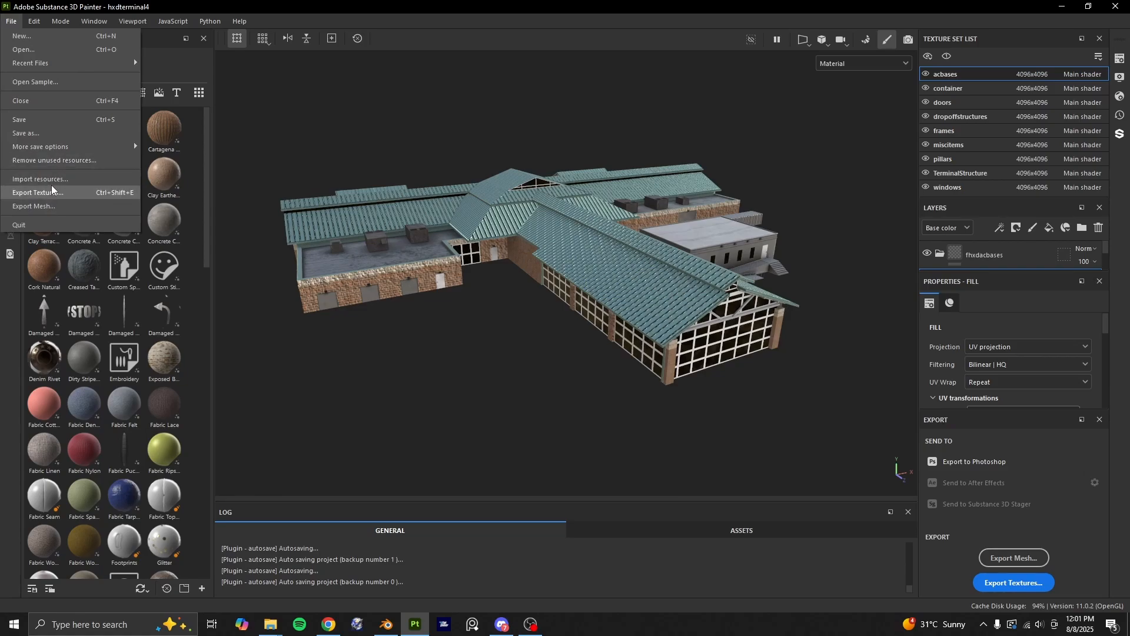
{"action": "left_click", "coordinate": [24, 35]}
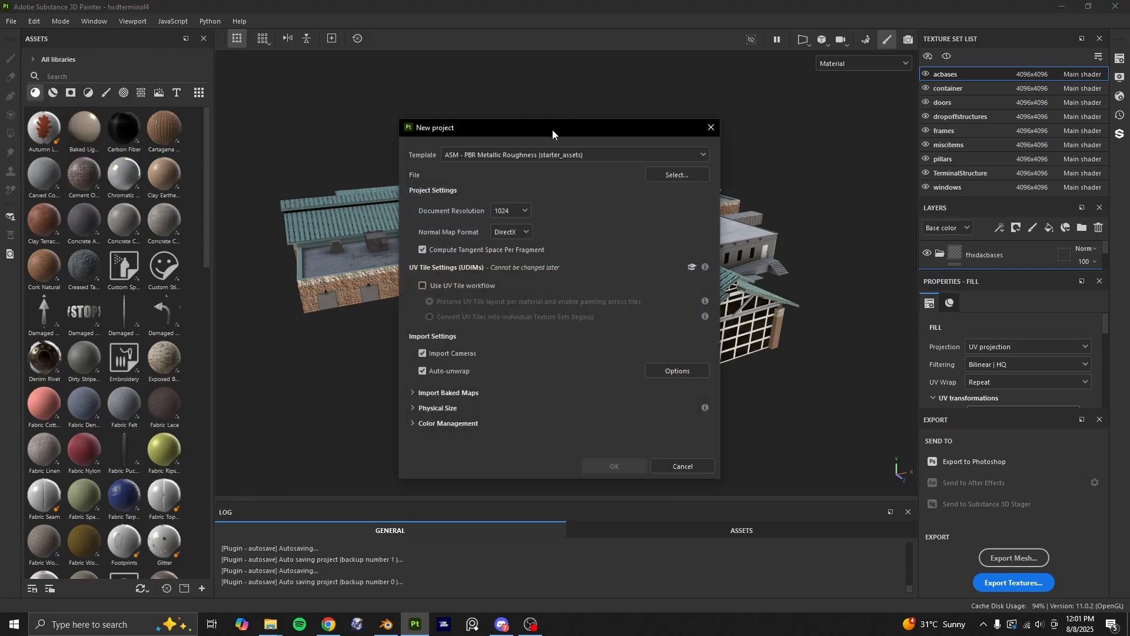
{"action": "left_click", "coordinate": [686, 177]}
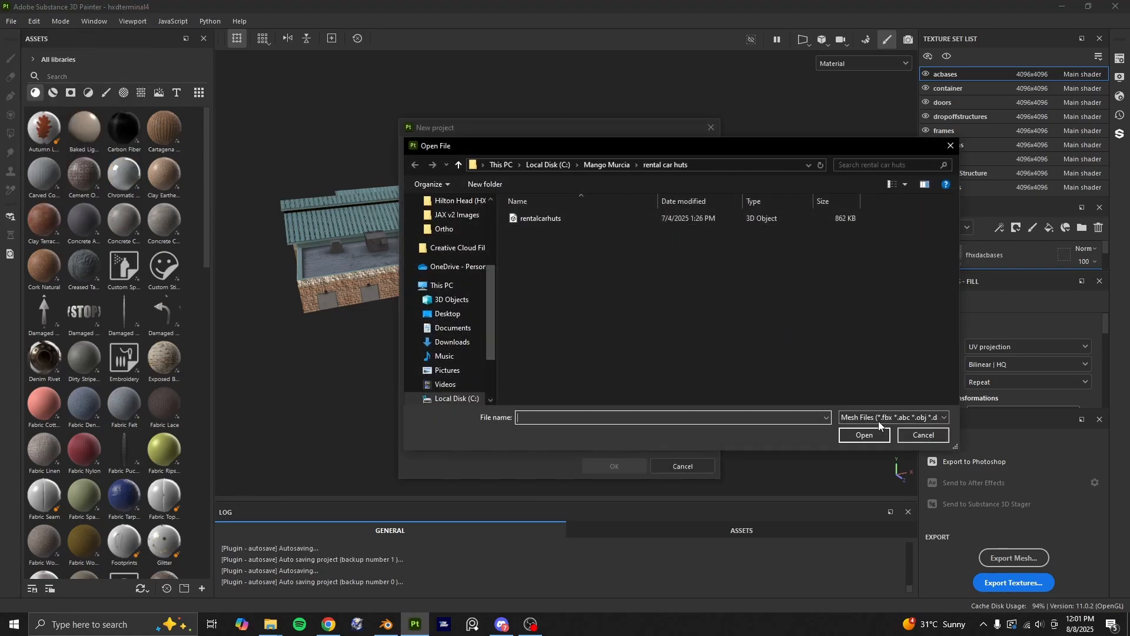
{"action": "left_click", "coordinate": [933, 435]}
{"action": "left_click", "coordinate": [509, 211]}
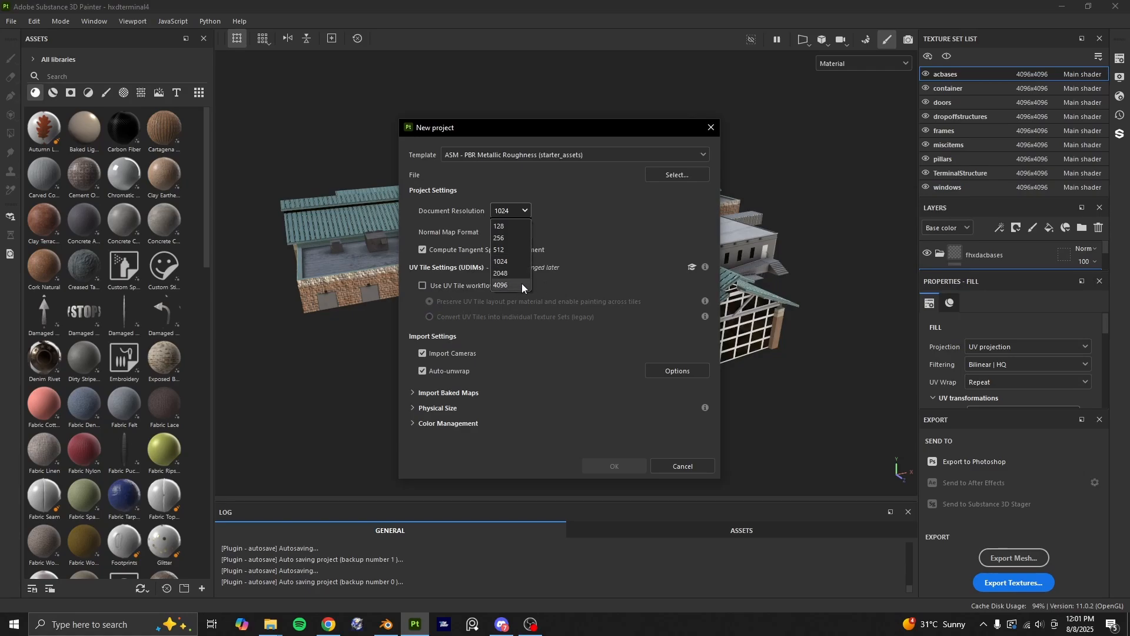
{"action": "left_click", "coordinate": [522, 285]}
{"action": "left_click", "coordinate": [511, 260]}
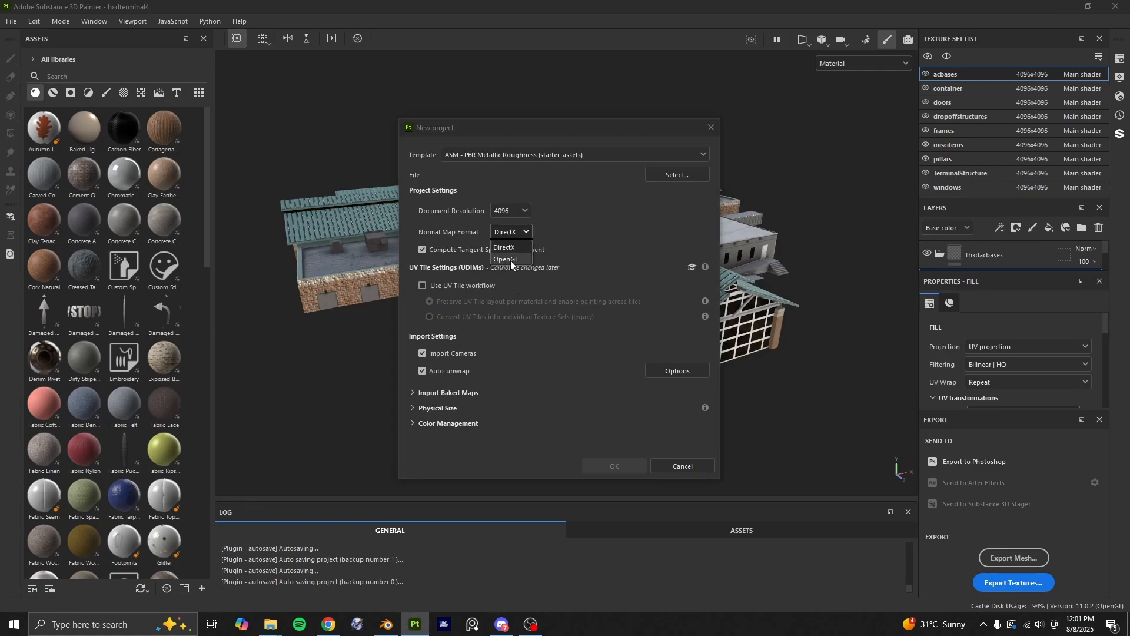
{"action": "left_click", "coordinate": [683, 466]}
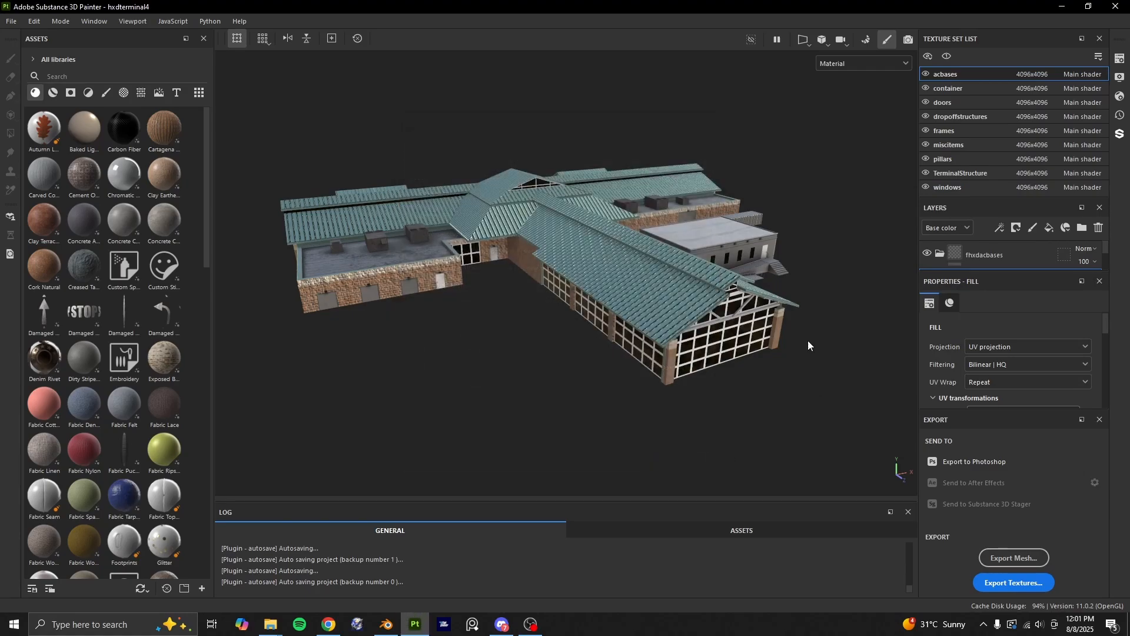
Review the acbases texture set settings and the mesh map baking settings, and return to painting mode.
{"action": "scroll", "coordinate": [648, 412], "scroll_direction": "up", "scroll_amount": 2}
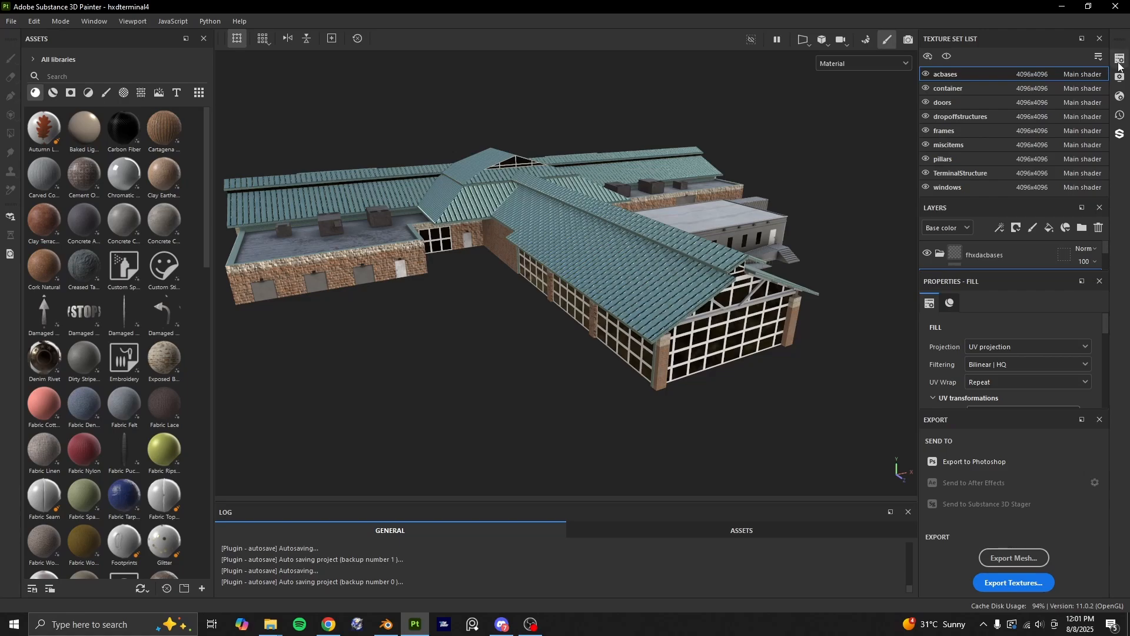
{"action": "left_click", "coordinate": [1120, 59]}
{"action": "left_click", "coordinate": [1121, 77]}
{"action": "left_click", "coordinate": [1120, 59]}
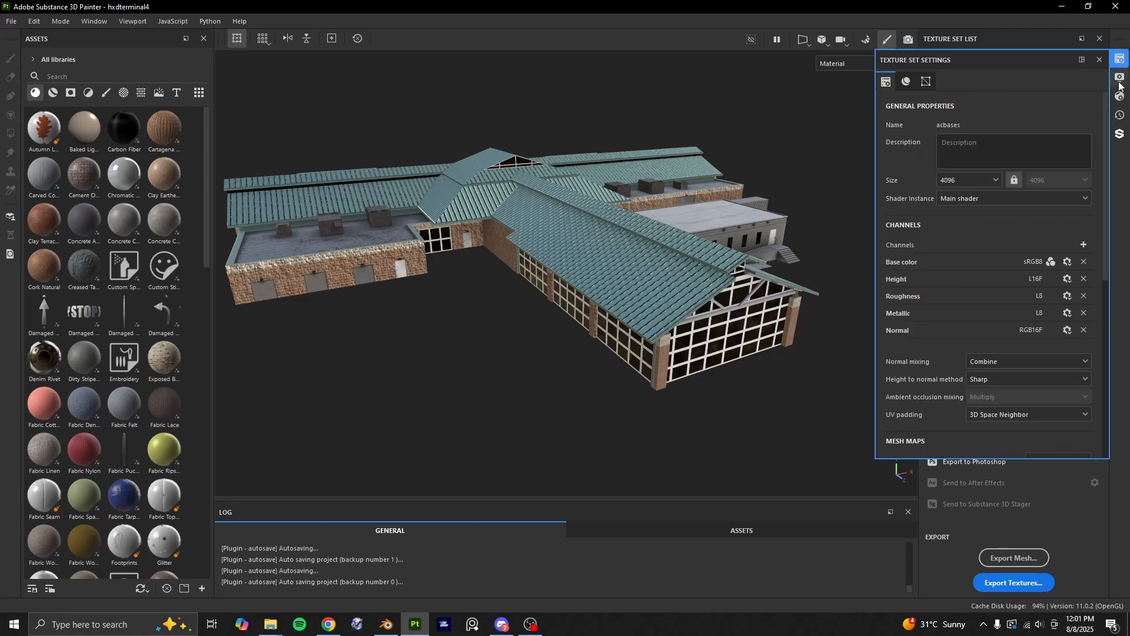
{"action": "scroll", "coordinate": [1057, 298], "scroll_direction": "down", "scroll_amount": 4}
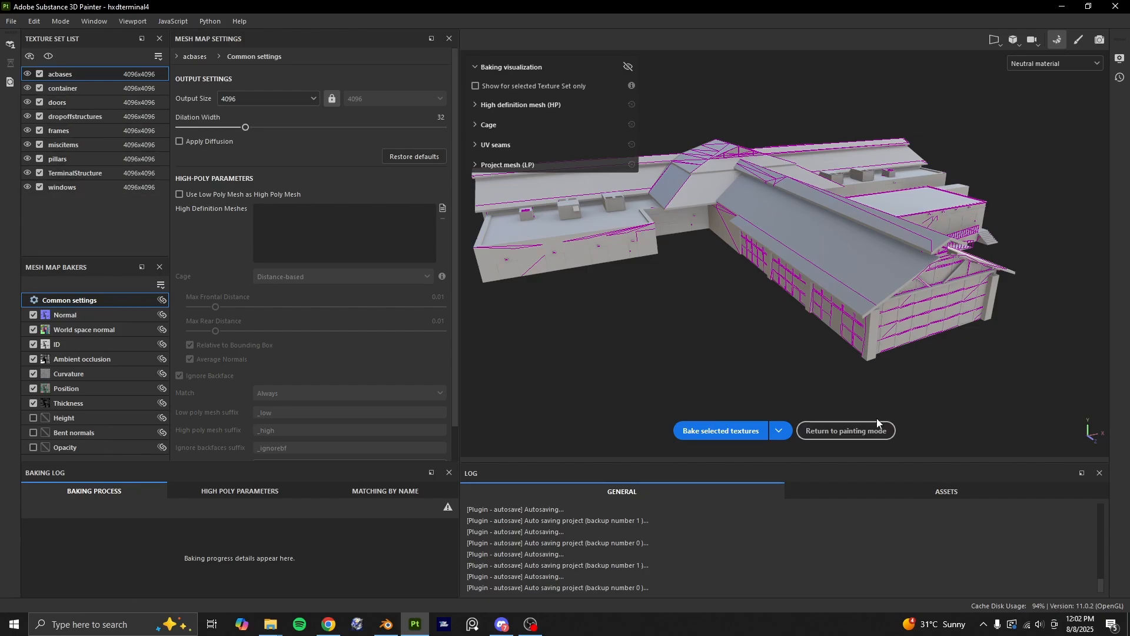
{"action": "left_click", "coordinate": [860, 434]}
Examine the layer stacks of the acbases and container texture sets and how the container building looks on the model.
{"action": "mouse_move", "coordinate": [786, 330]}
{"action": "left_mouse_down", "text": "alt"}
{"action": "mouse_move", "coordinate": [750, 341]}
{"action": "mouse_move", "coordinate": [789, 342]}
{"action": "left_mouse_up", "text": "alt"}
{"action": "left_click", "coordinate": [974, 76]}
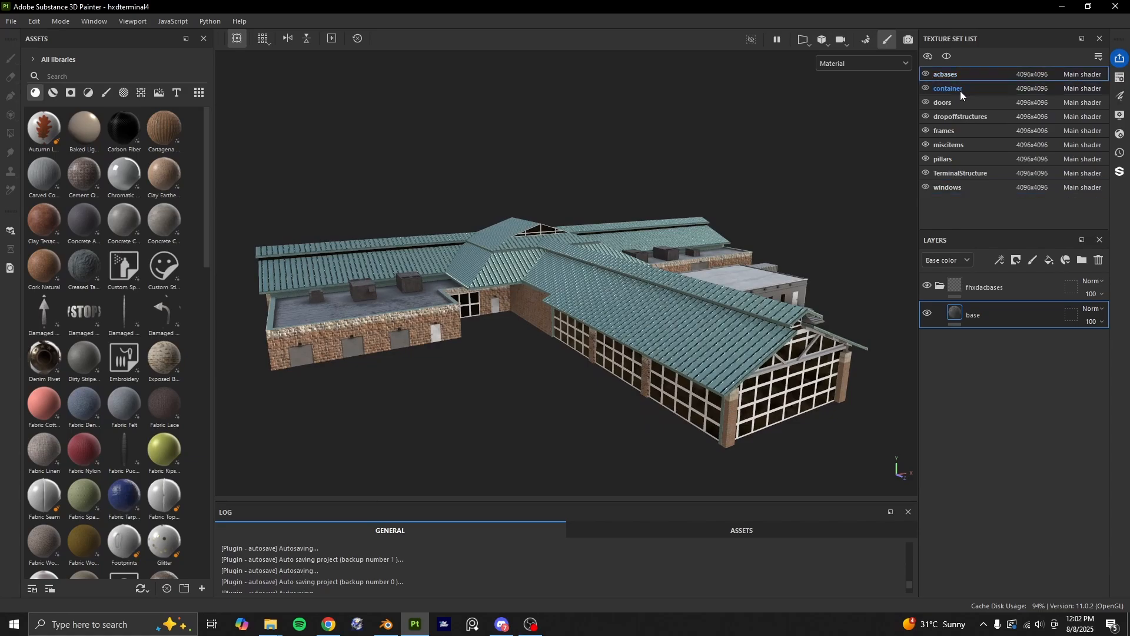
{"action": "left_click", "coordinate": [973, 92]}
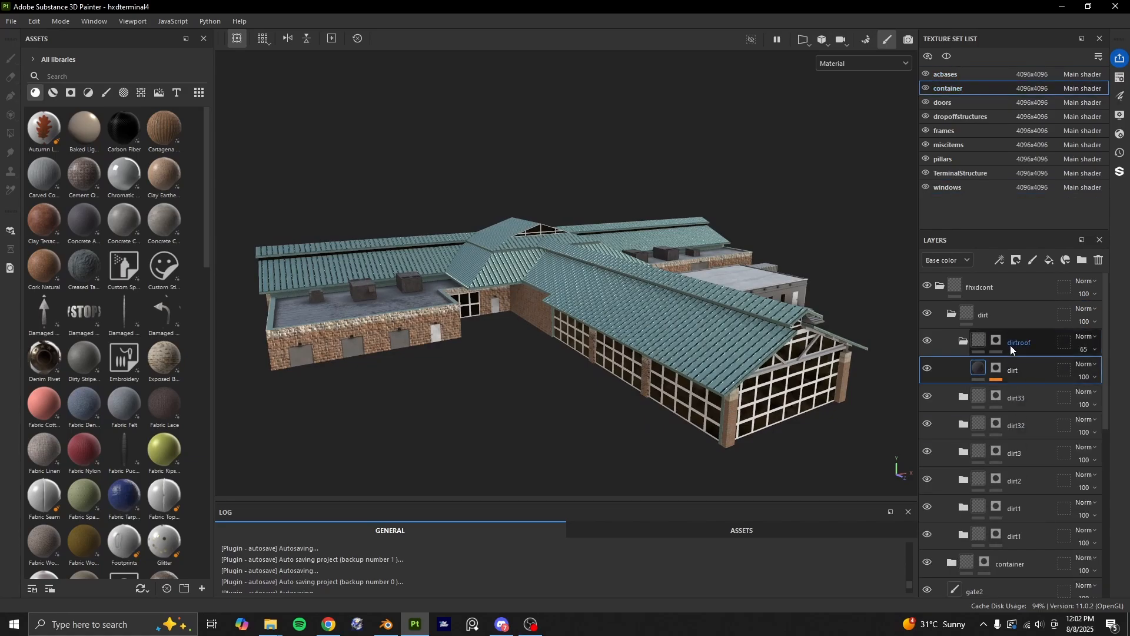
{"action": "scroll", "coordinate": [1027, 298], "scroll_direction": "down", "scroll_amount": 2}
{"action": "scroll", "coordinate": [1026, 298], "scroll_direction": "down", "scroll_amount": 1}
{"action": "left_click_drag", "start_coordinate": [680, 433], "coordinate": [449, 333], "text": "alt"}
{"action": "scroll", "coordinate": [450, 333], "scroll_direction": "up", "scroll_amount": 6}
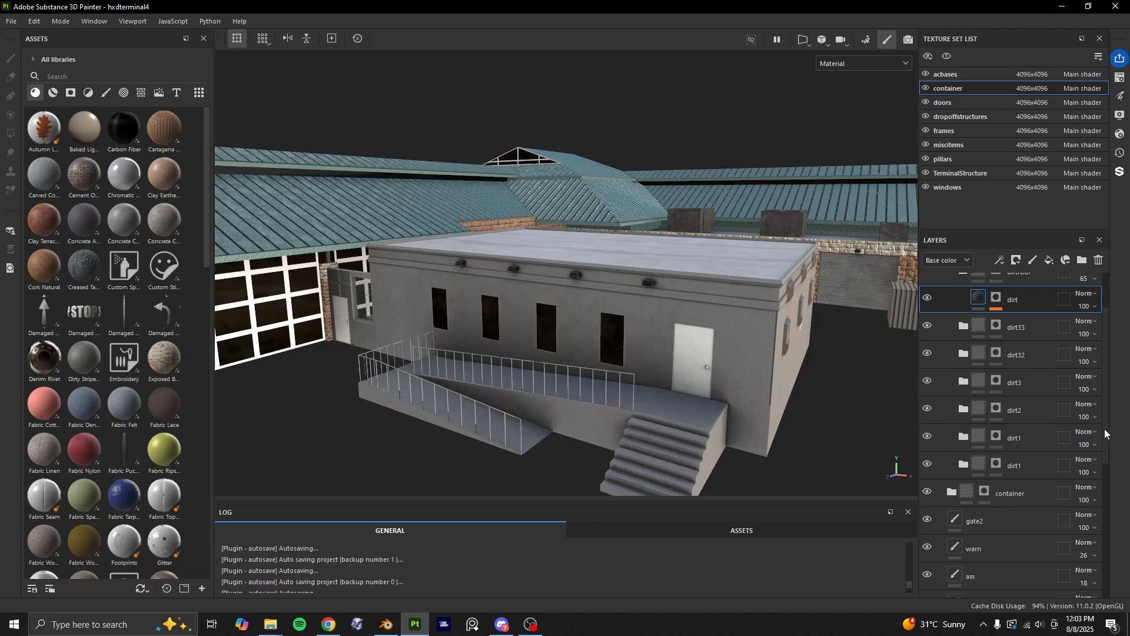
{"action": "scroll", "coordinate": [1034, 434], "scroll_direction": "down", "scroll_amount": 4}
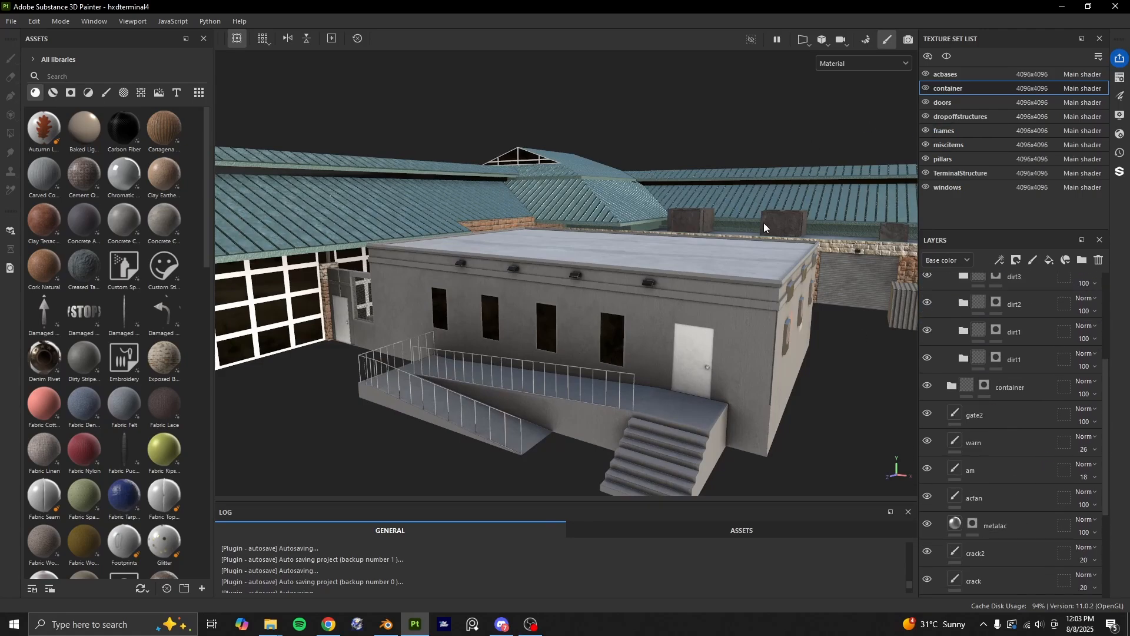
{"action": "scroll", "coordinate": [653, 265], "scroll_direction": "down", "scroll_amount": 4}
{"action": "left_click_drag", "start_coordinate": [553, 244], "coordinate": [772, 370], "text": "alt"}
{"action": "scroll", "coordinate": [642, 259], "scroll_direction": "down", "scroll_amount": 4}
Start a texture export and set the output directory to the Hilton Head (HXD) folder.
{"action": "left_click", "coordinate": [11, 20]}
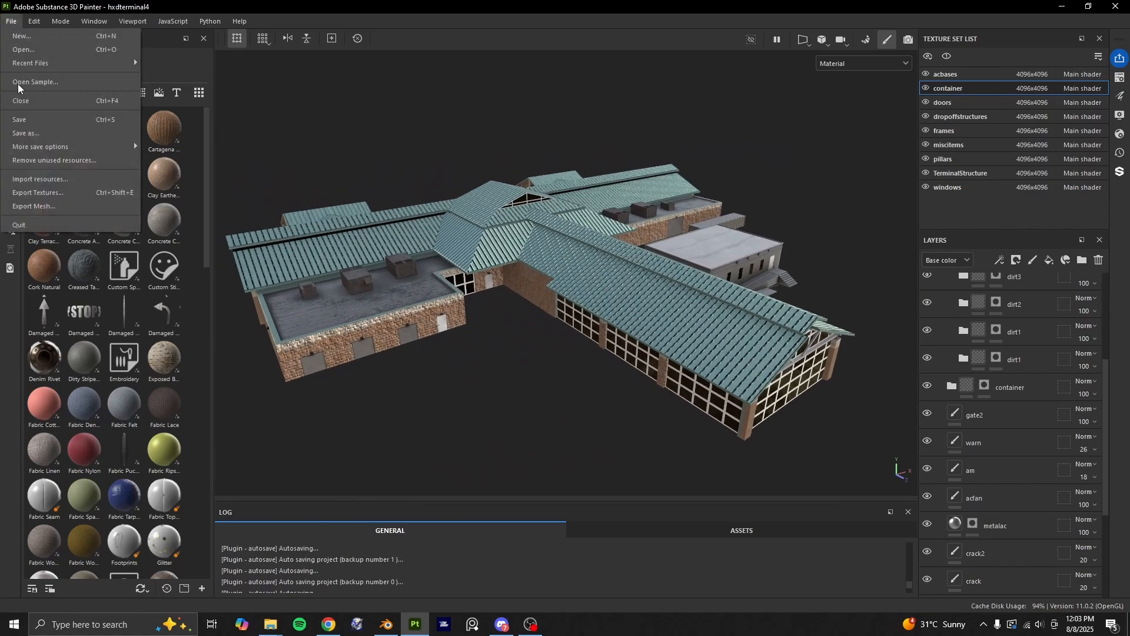
{"action": "left_click", "coordinate": [54, 192]}
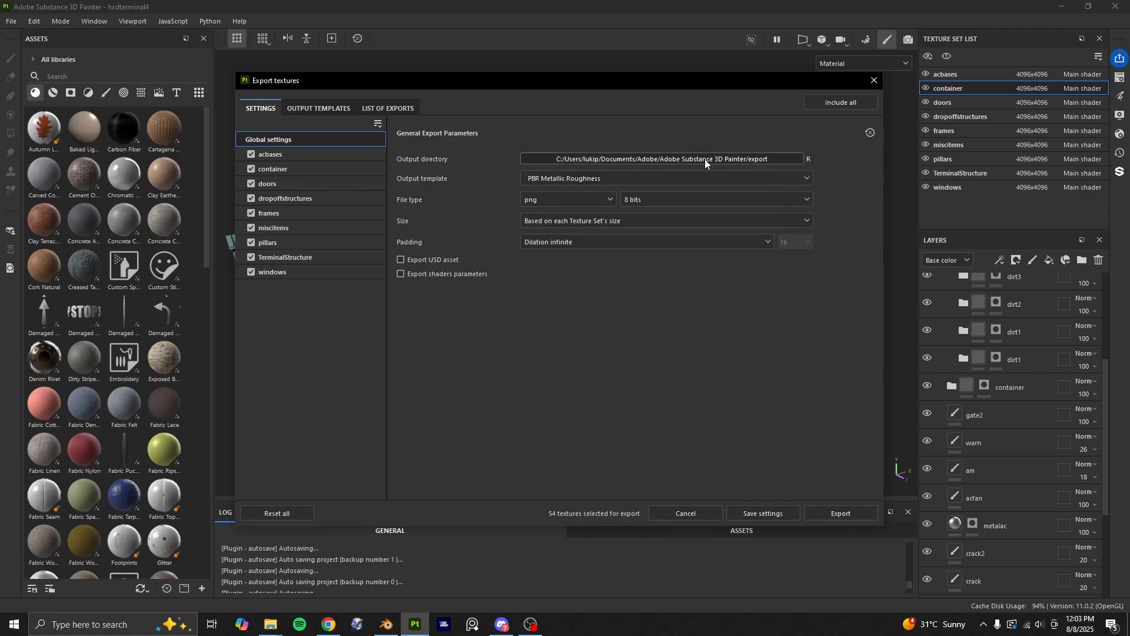
{"action": "left_click", "coordinate": [567, 163]}
{"action": "scroll", "coordinate": [295, 213], "scroll_direction": "up", "scroll_amount": 2}
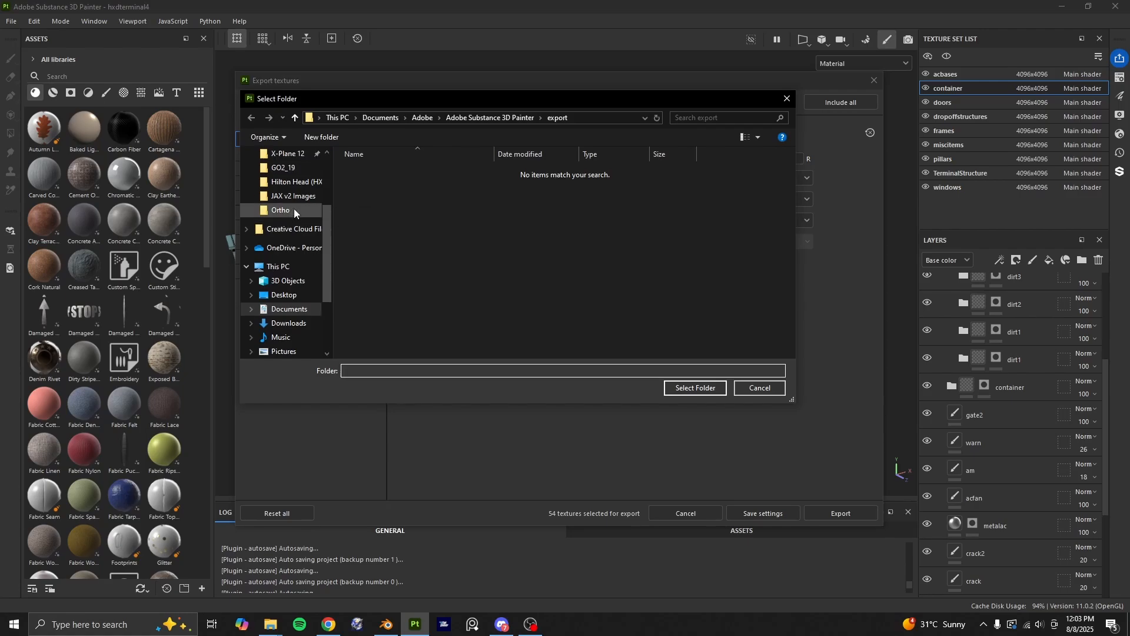
{"action": "left_click", "coordinate": [296, 182]}
{"action": "left_click", "coordinate": [695, 388]}
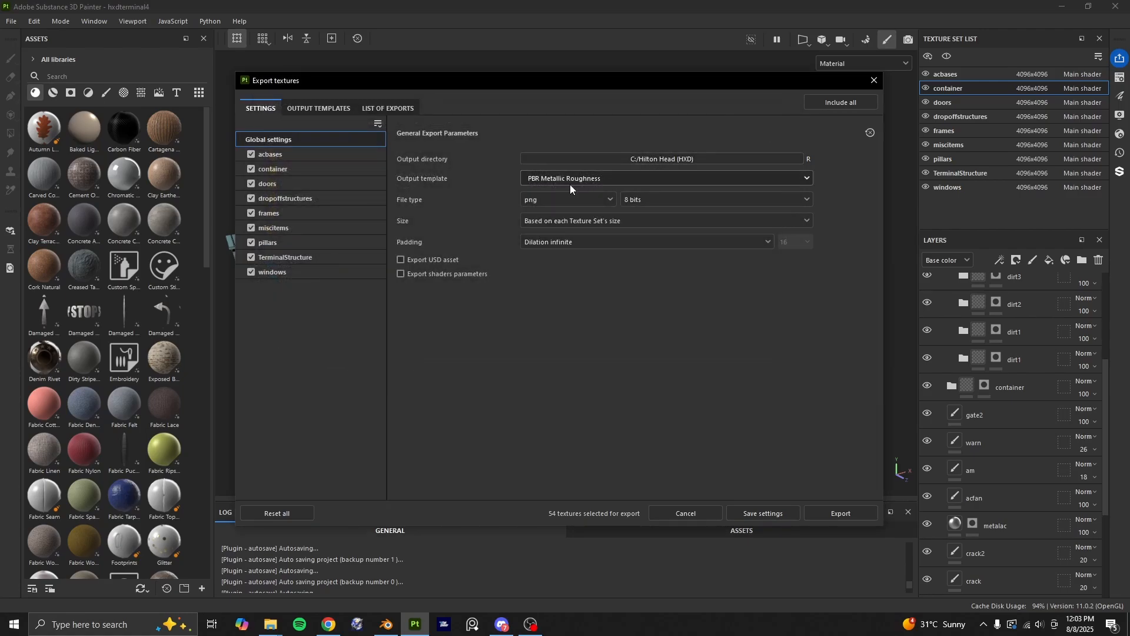
Set the global output template to X-Plane, and check the available sizes and the acbases output maps.
{"action": "left_click", "coordinate": [570, 178]}
{"action": "scroll", "coordinate": [559, 272], "scroll_direction": "down", "scroll_amount": 6}
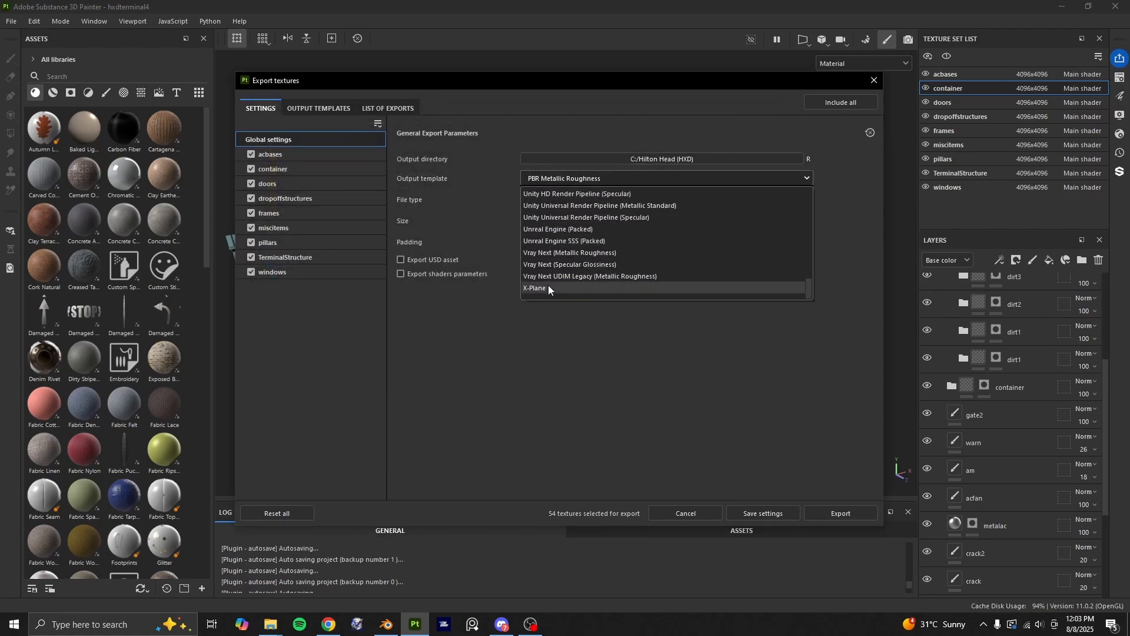
{"action": "left_click", "coordinate": [548, 288]}
{"action": "left_click", "coordinate": [583, 221]}
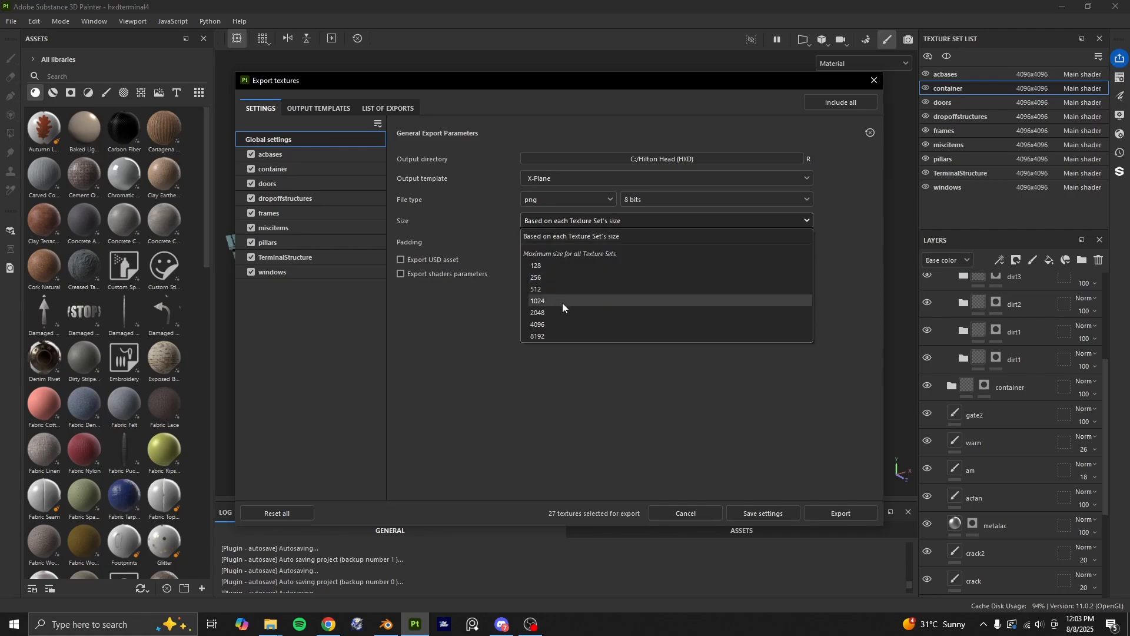
{"action": "left_click", "coordinate": [582, 221]}
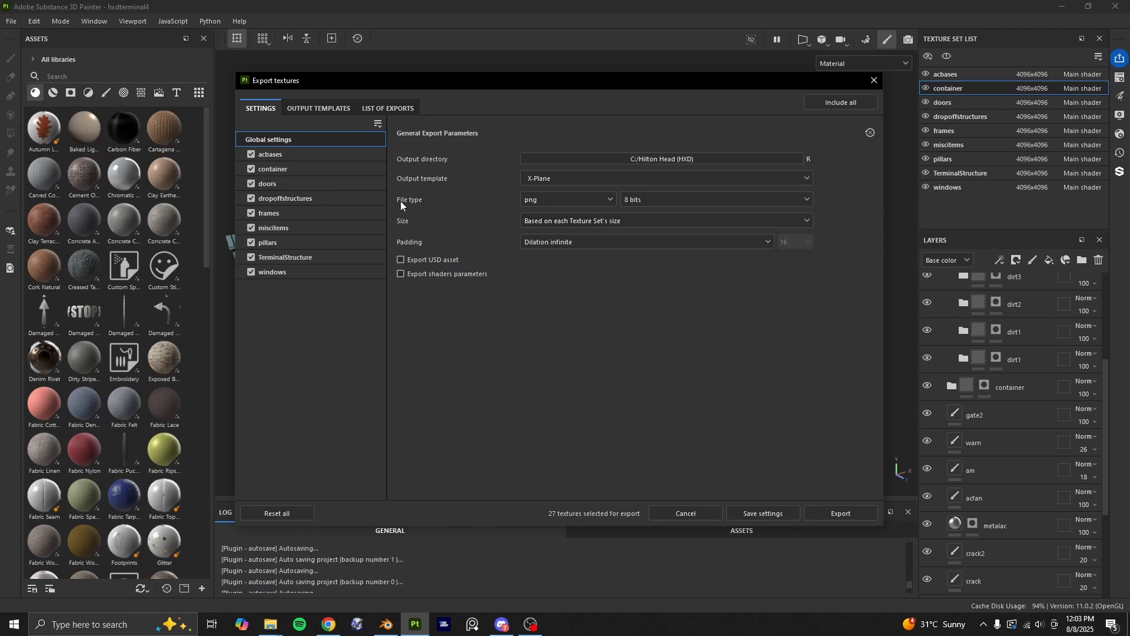
{"action": "left_click", "coordinate": [321, 154]}
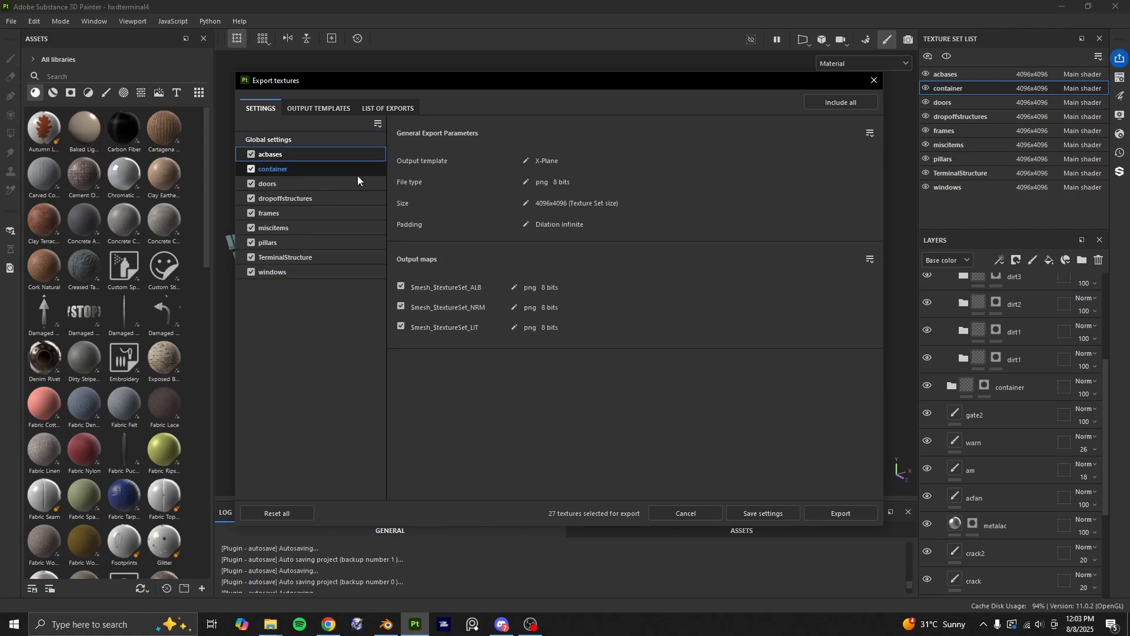
{"action": "left_click", "coordinate": [316, 142]}
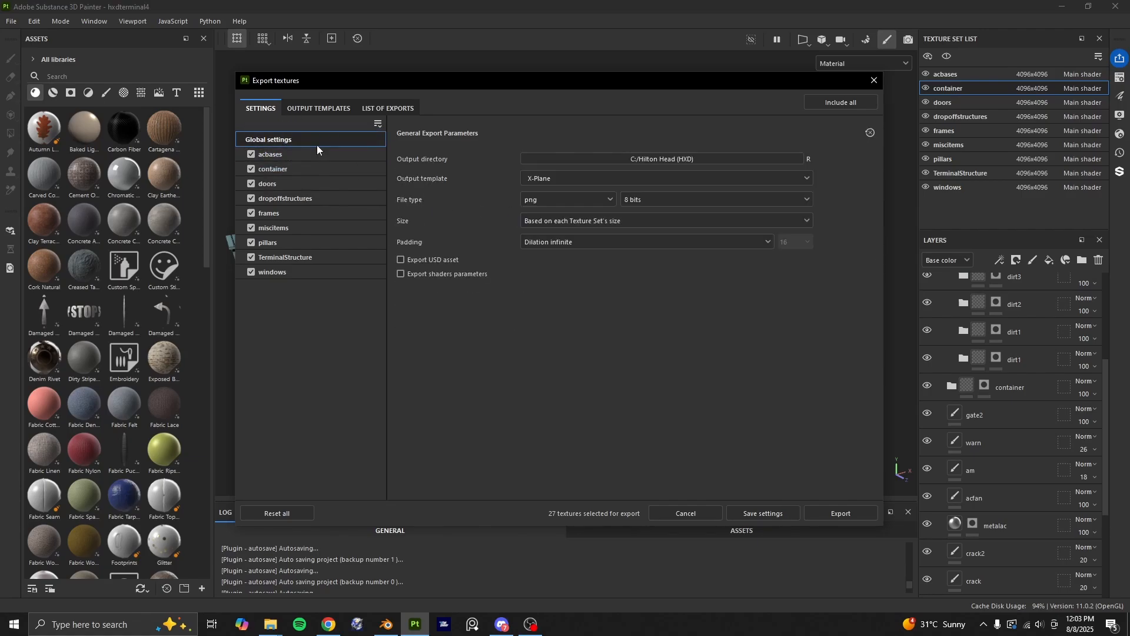
Override the export size of the miscitems texture set with 512x512.
{"action": "left_click", "coordinate": [293, 230]}
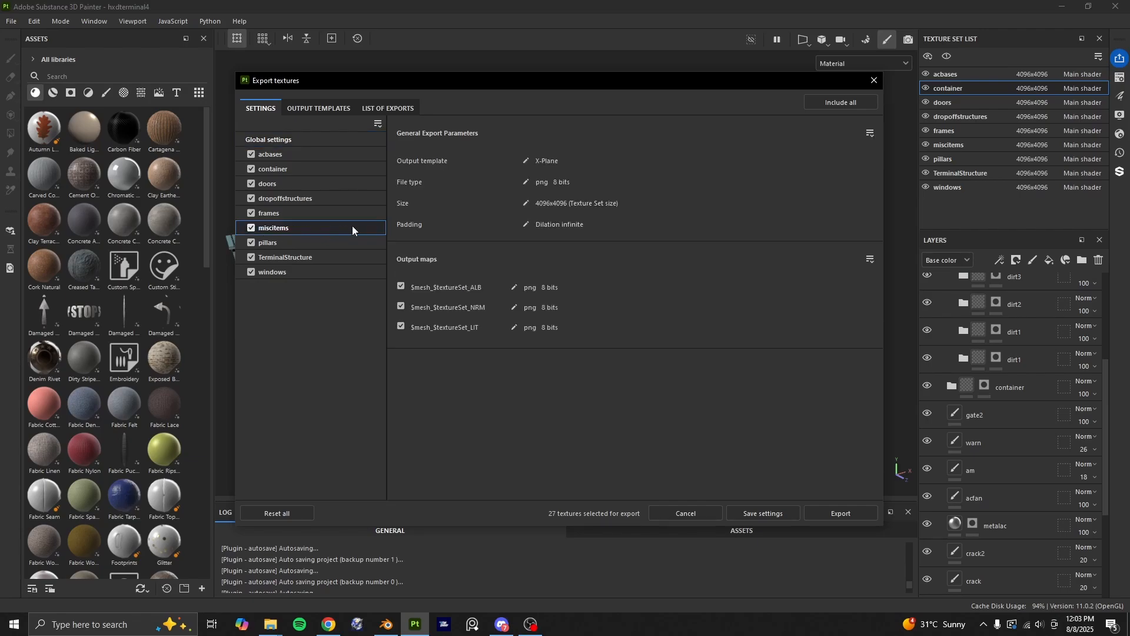
{"action": "left_click", "coordinate": [527, 203]}
{"action": "left_click", "coordinate": [592, 203]}
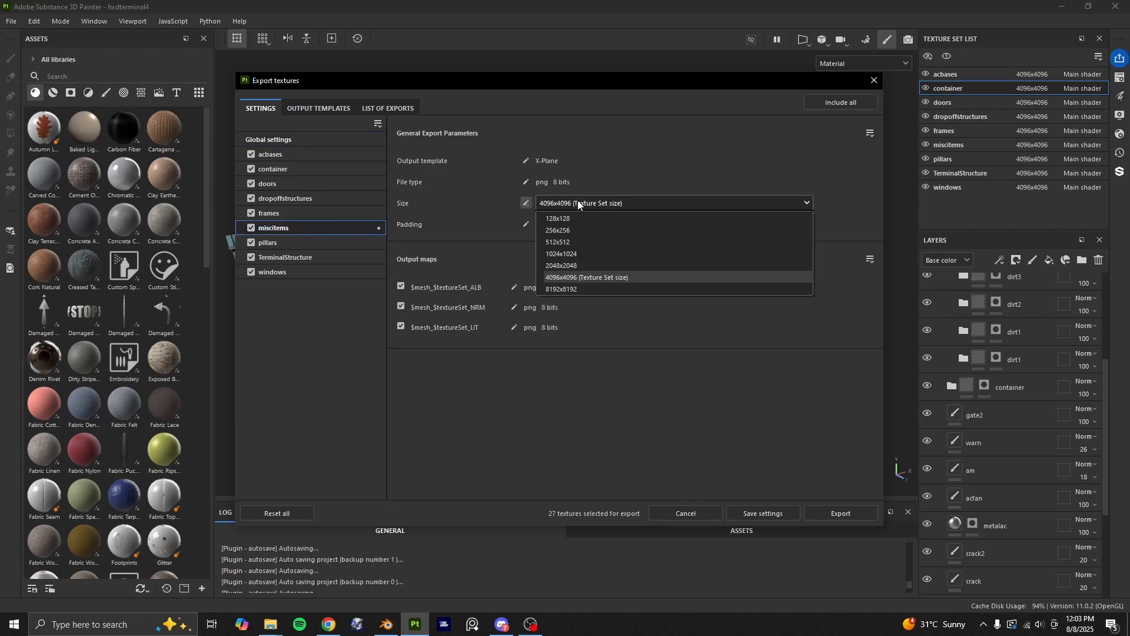
{"action": "left_click", "coordinate": [578, 252]}
{"action": "left_click", "coordinate": [595, 200]}
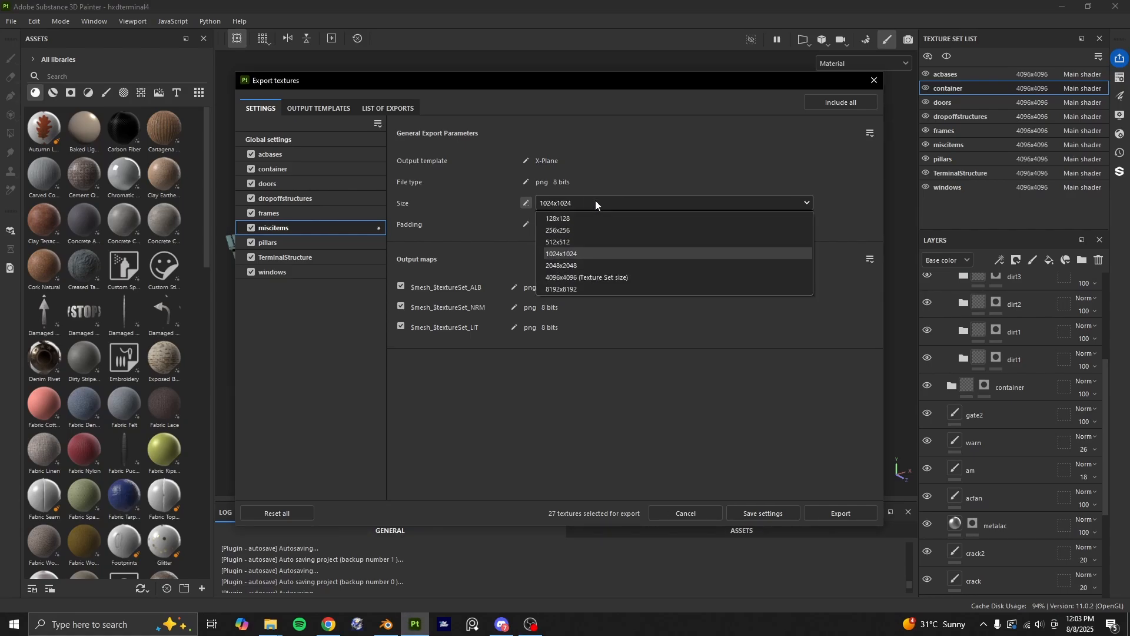
{"action": "left_click", "coordinate": [595, 242]}
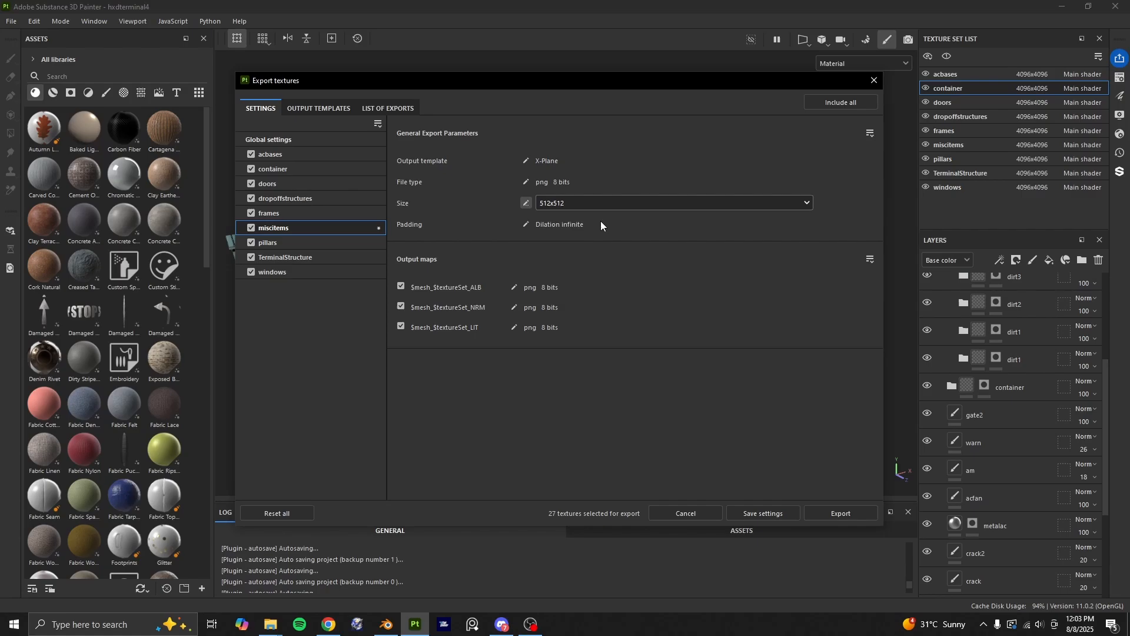
Override the export size of the pillars texture set with 1024x1024.
{"action": "left_click", "coordinate": [334, 243]}
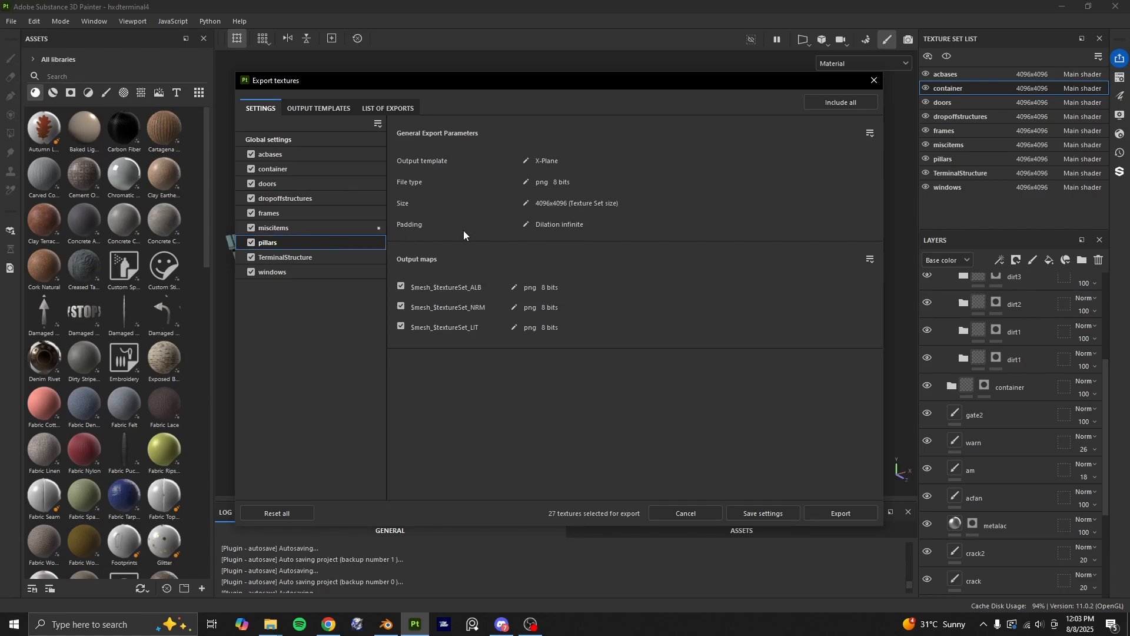
{"action": "left_click", "coordinate": [523, 203]}
{"action": "left_click", "coordinate": [603, 201]}
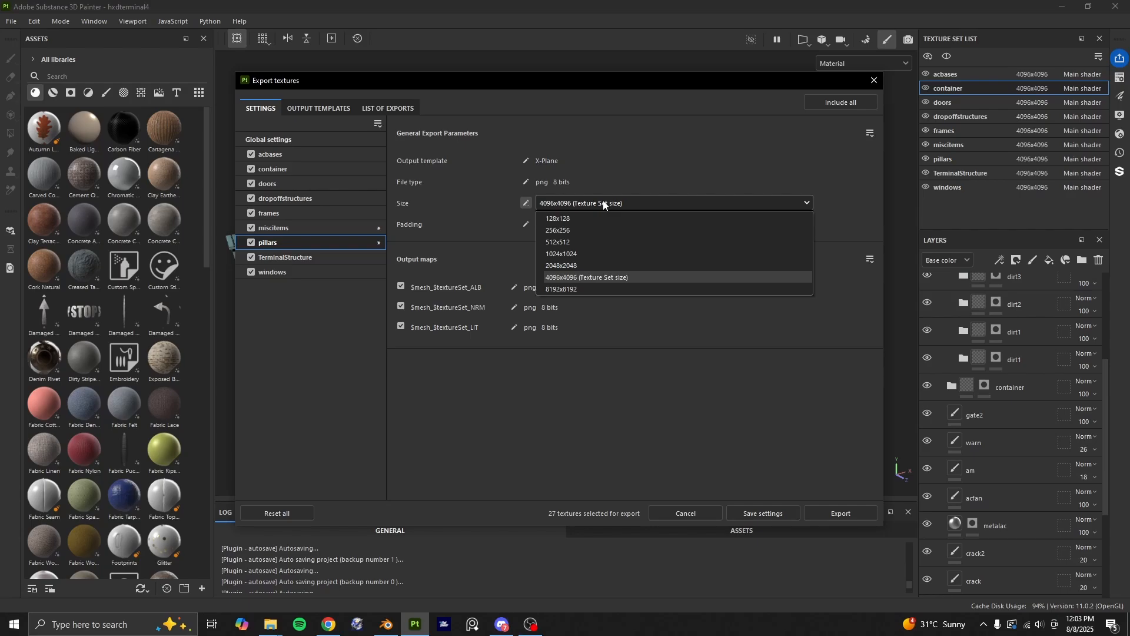
{"action": "left_click", "coordinate": [598, 253]}
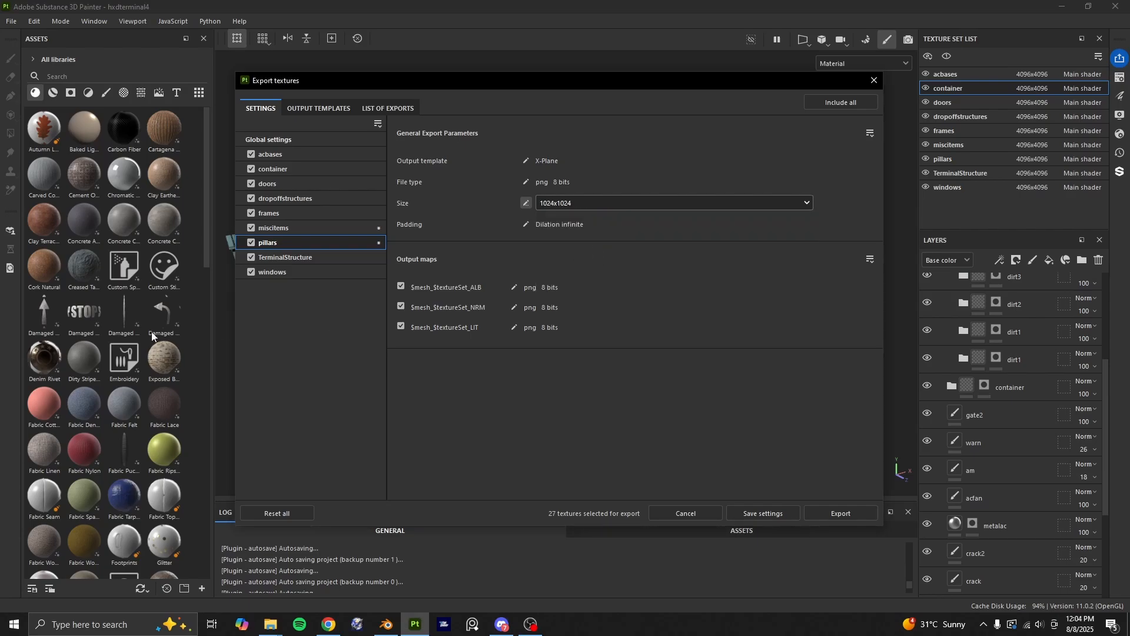
Switch to Blender and inspect the UV layout of the mesh in the Pillars collection.
{"action": "key", "text": "alt+Tab"}
{"action": "left_click", "coordinate": [277, 22]}
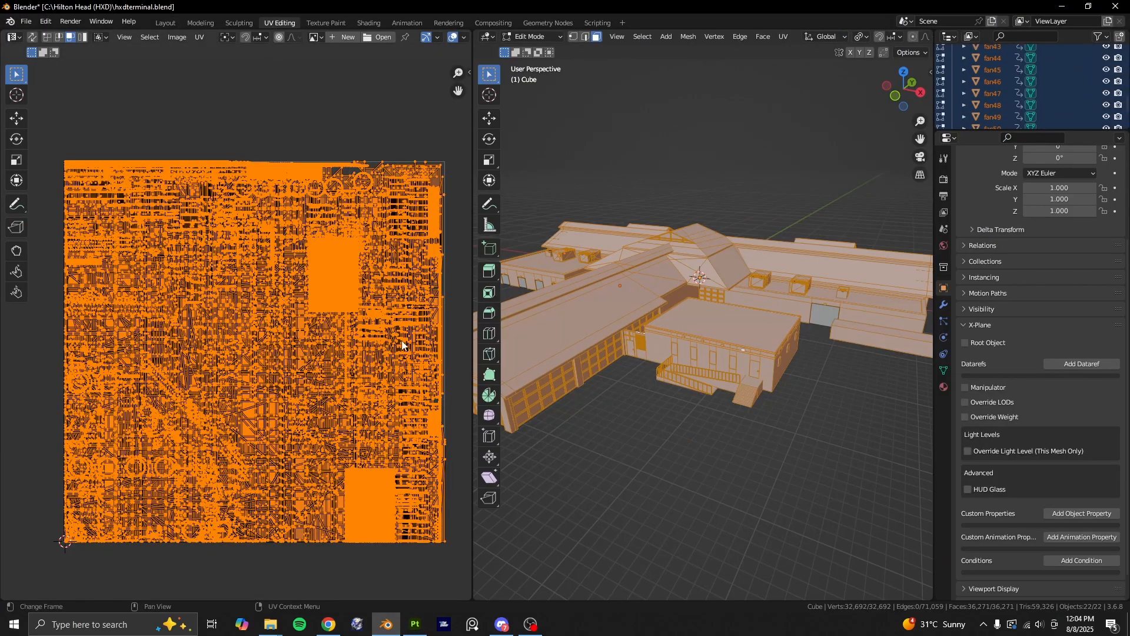
{"action": "key", "text": "Tab"}
{"action": "scroll", "coordinate": [1039, 85], "scroll_direction": "up", "scroll_amount": 10}
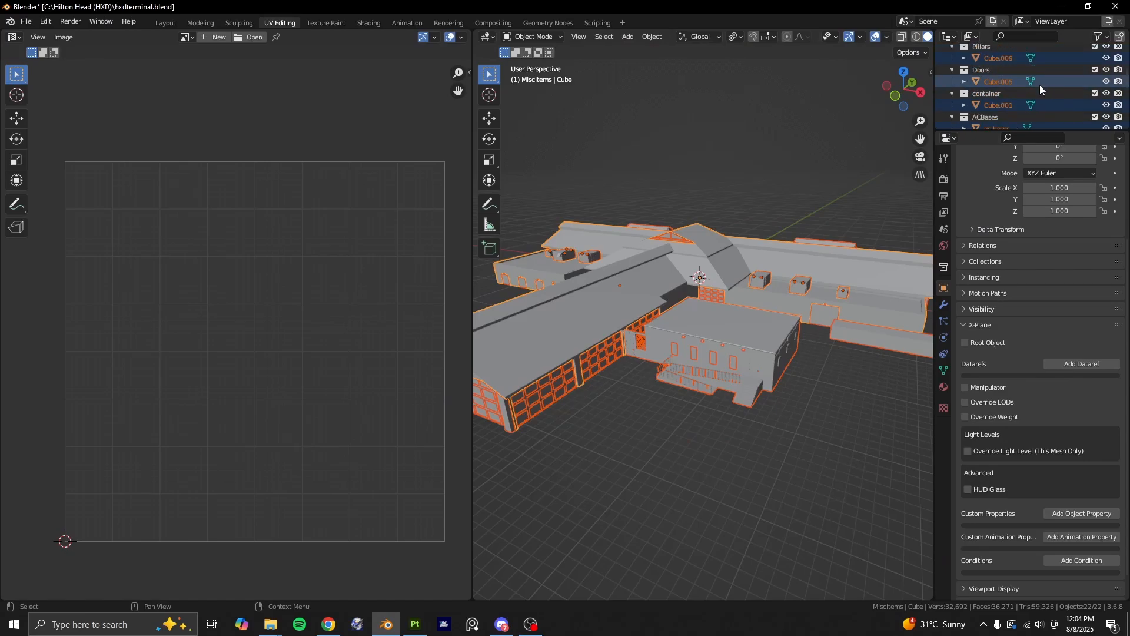
{"action": "scroll", "coordinate": [1003, 96], "scroll_direction": "down", "scroll_amount": 6}
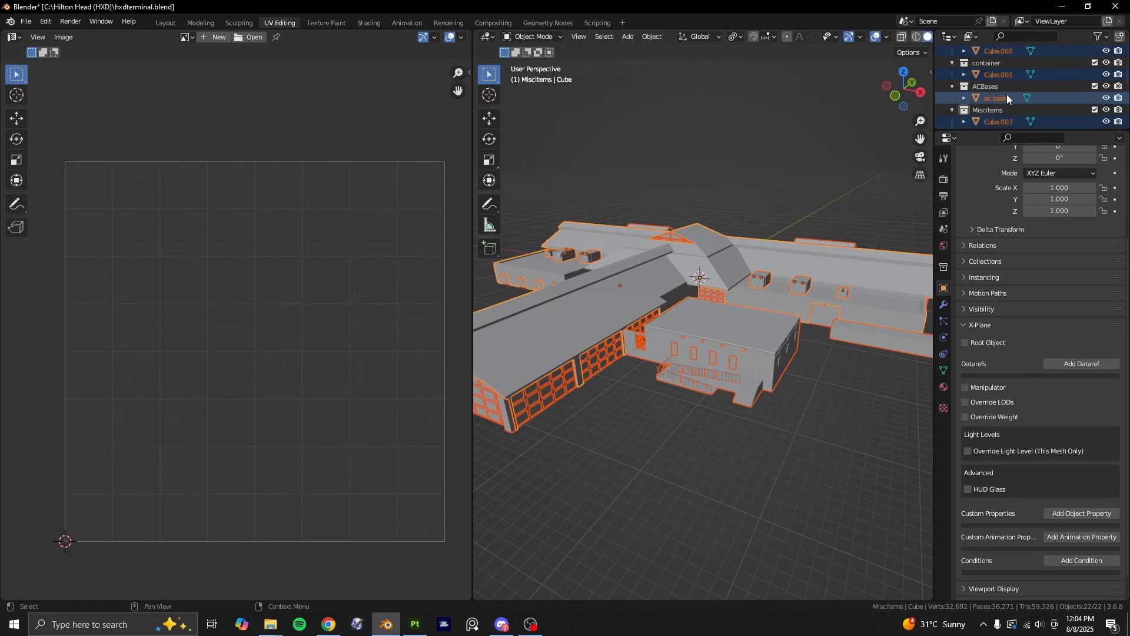
{"action": "left_click", "coordinate": [1007, 98]}
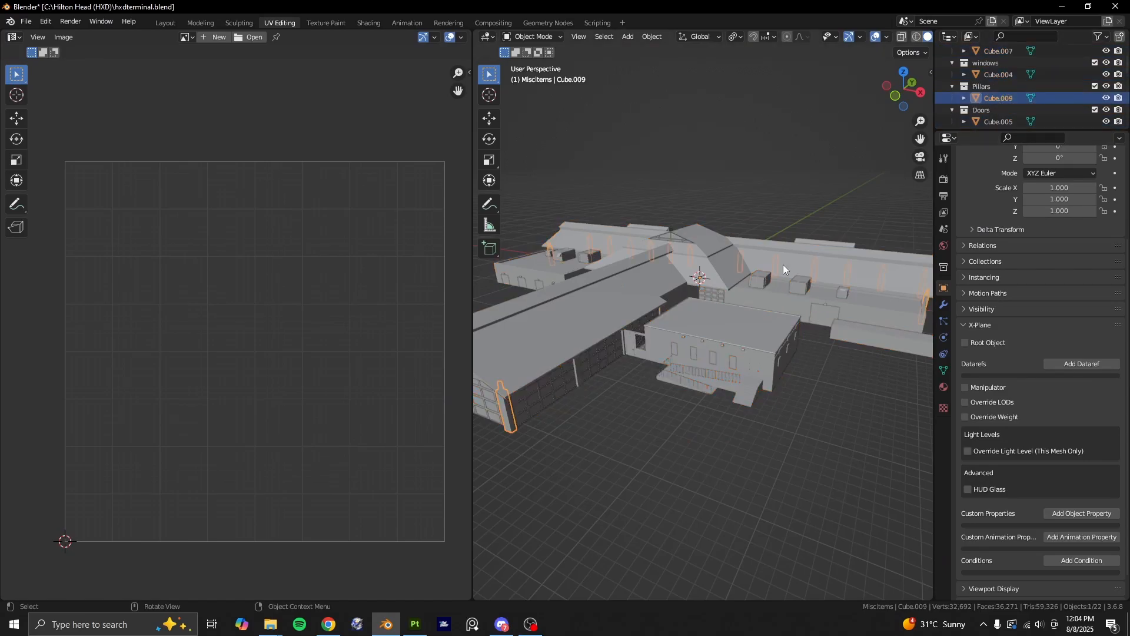
{"action": "key", "text": "Tab"}
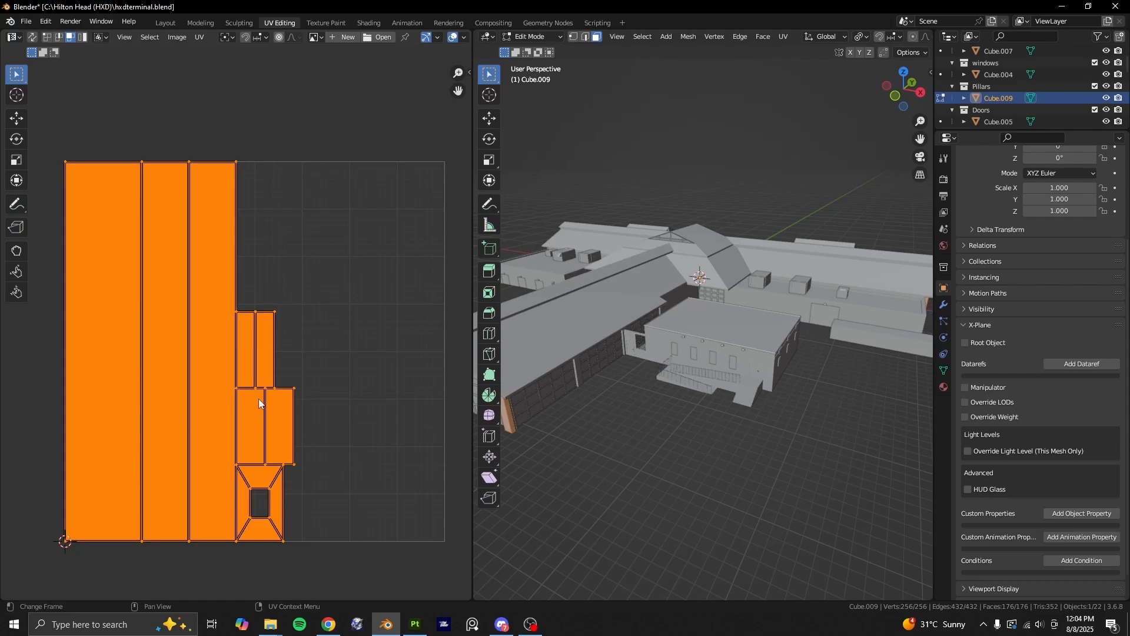
Switch back to Substance 3D Painter and enable a size override for the doors texture set.
{"action": "left_click", "coordinate": [415, 624]}
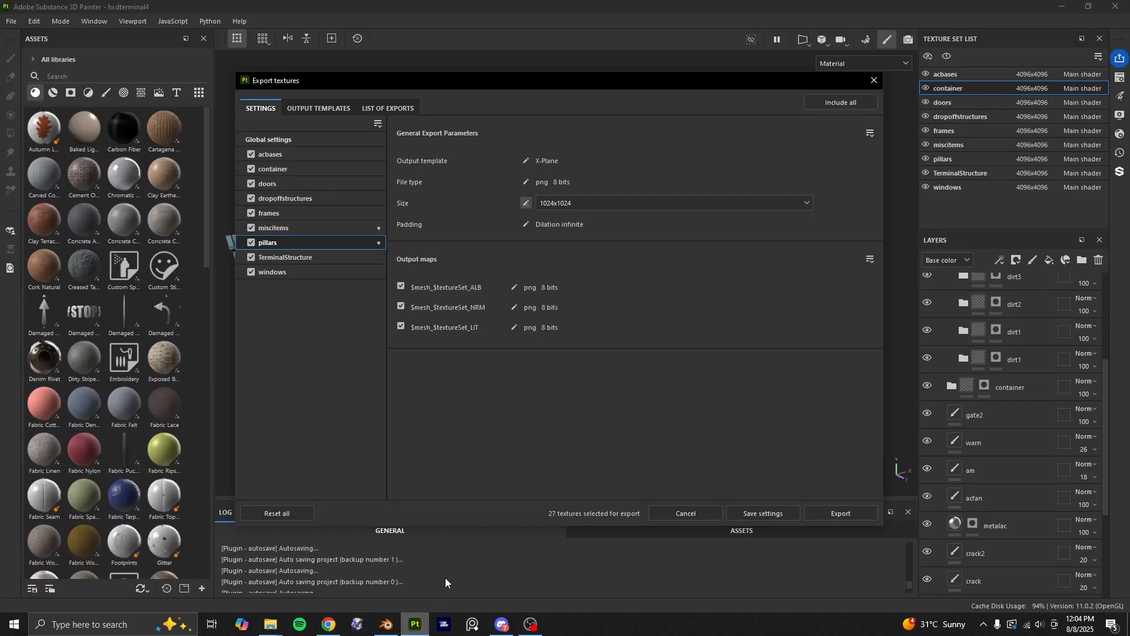
{"action": "left_click", "coordinate": [342, 257]}
{"action": "mouse_move", "coordinate": [442, 82]}
{"action": "left_mouse_down"}
{"action": "mouse_move", "coordinate": [757, 120]}
{"action": "mouse_move", "coordinate": [820, 140]}
{"action": "mouse_move", "coordinate": [768, 141]}
{"action": "mouse_move", "coordinate": [446, 67]}
{"action": "left_mouse_up"}
{"action": "left_click", "coordinate": [386, 624]}
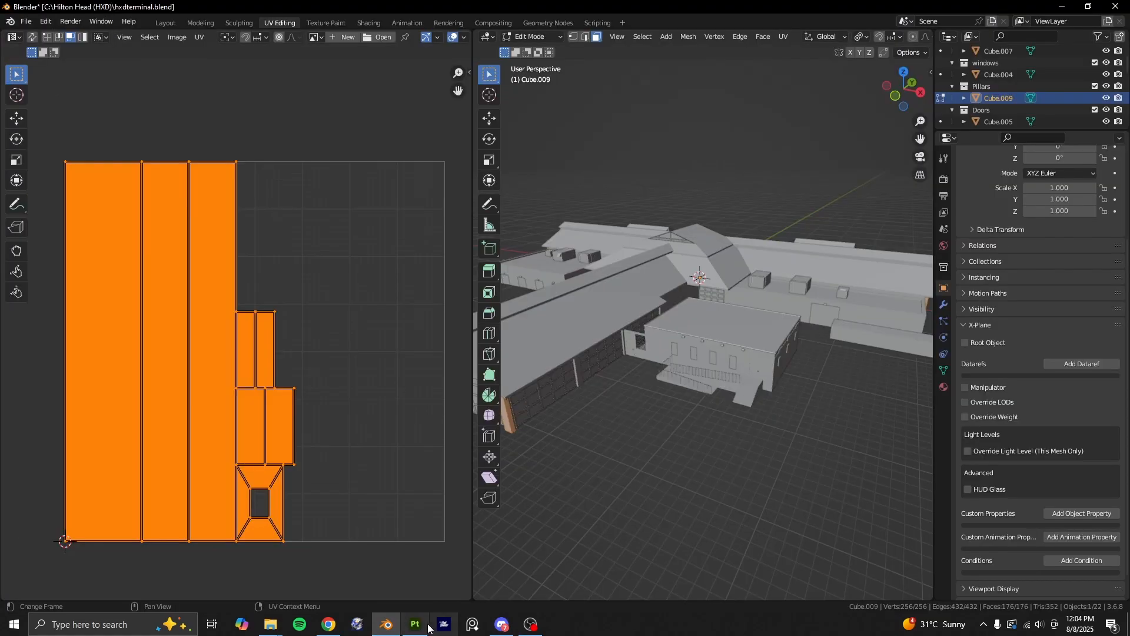
{"action": "left_click", "coordinate": [422, 626]}
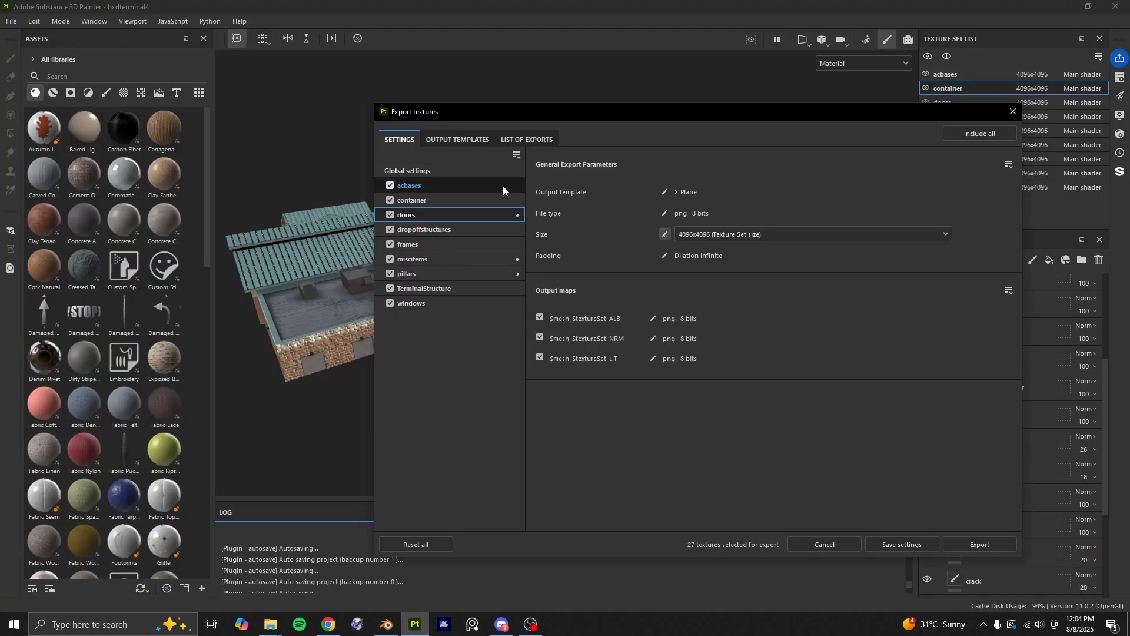
Switch to Blender and inspect the Doors collection's UV layout and where the doors sit on the terminal.
{"action": "left_click", "coordinate": [386, 624]}
{"action": "key", "text": "Tab"}
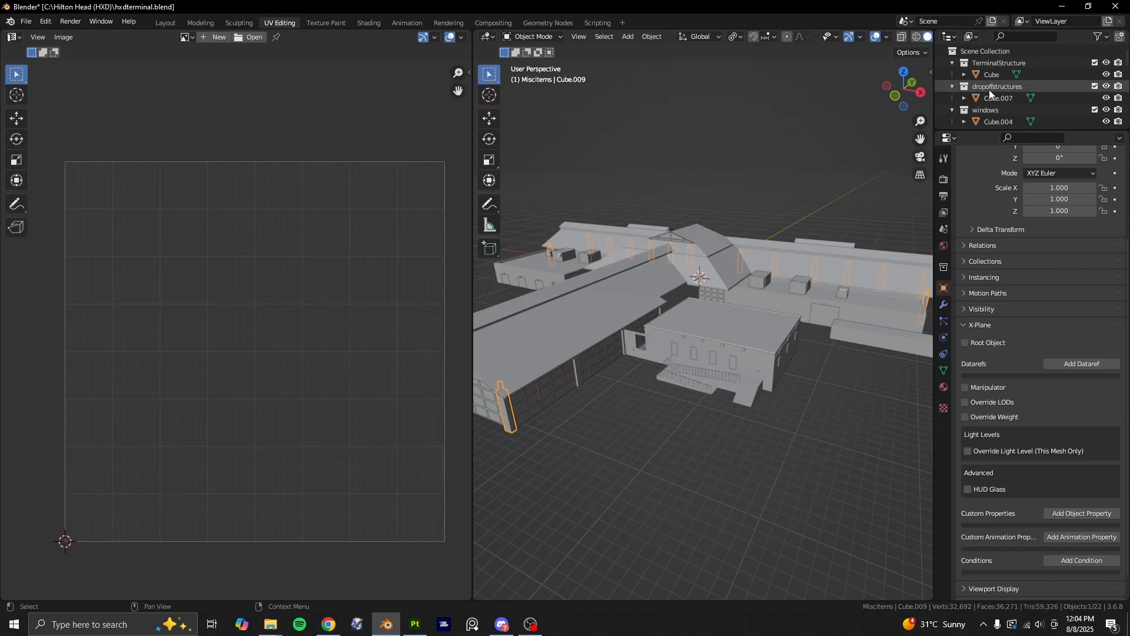
{"action": "left_click", "coordinate": [1017, 120]}
{"action": "key", "text": "Tab"}
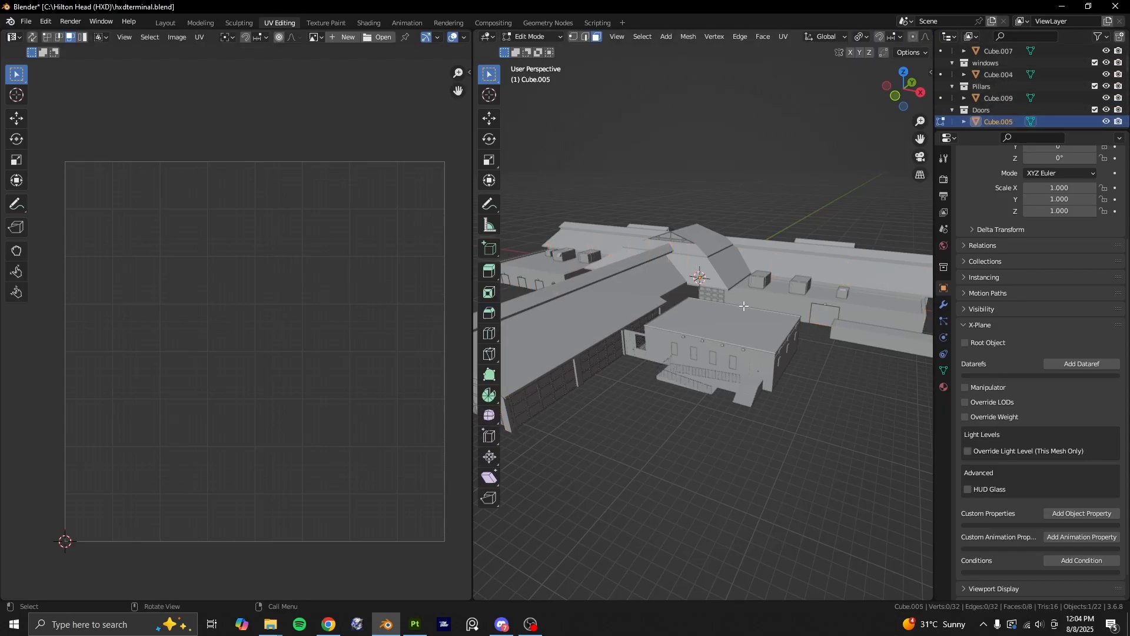
{"action": "scroll", "coordinate": [421, 369], "scroll_direction": "down", "scroll_amount": 2}
{"action": "scroll", "coordinate": [751, 398], "scroll_direction": "up", "scroll_amount": 3}
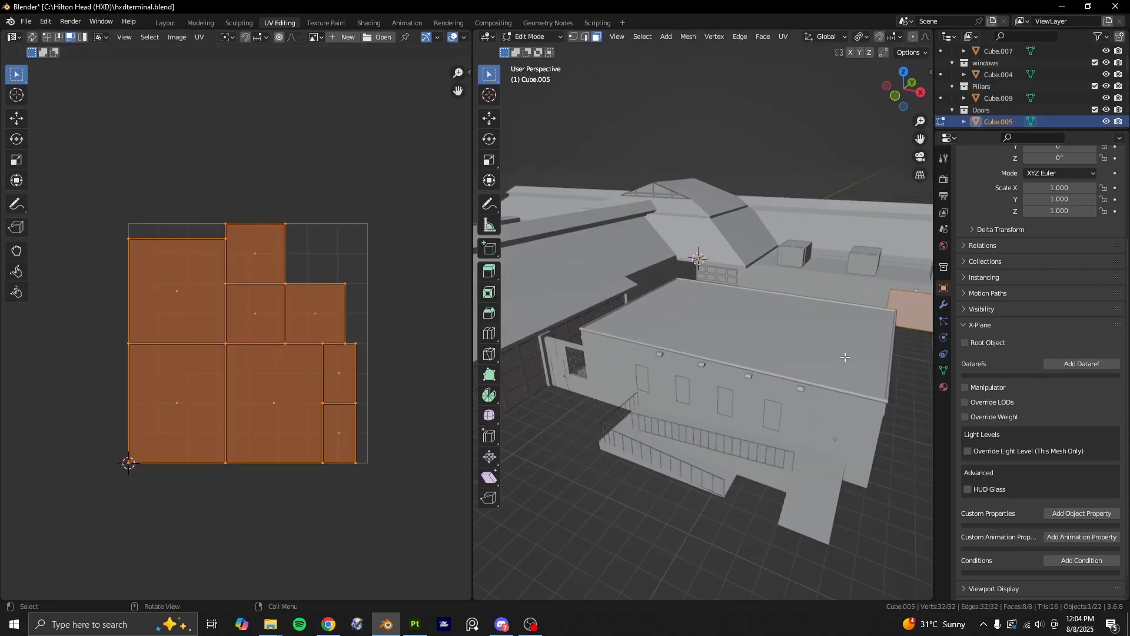
{"action": "middle_click_drag", "start_coordinate": [701, 366], "coordinate": [864, 397]}
{"action": "key", "text": "Tab"}
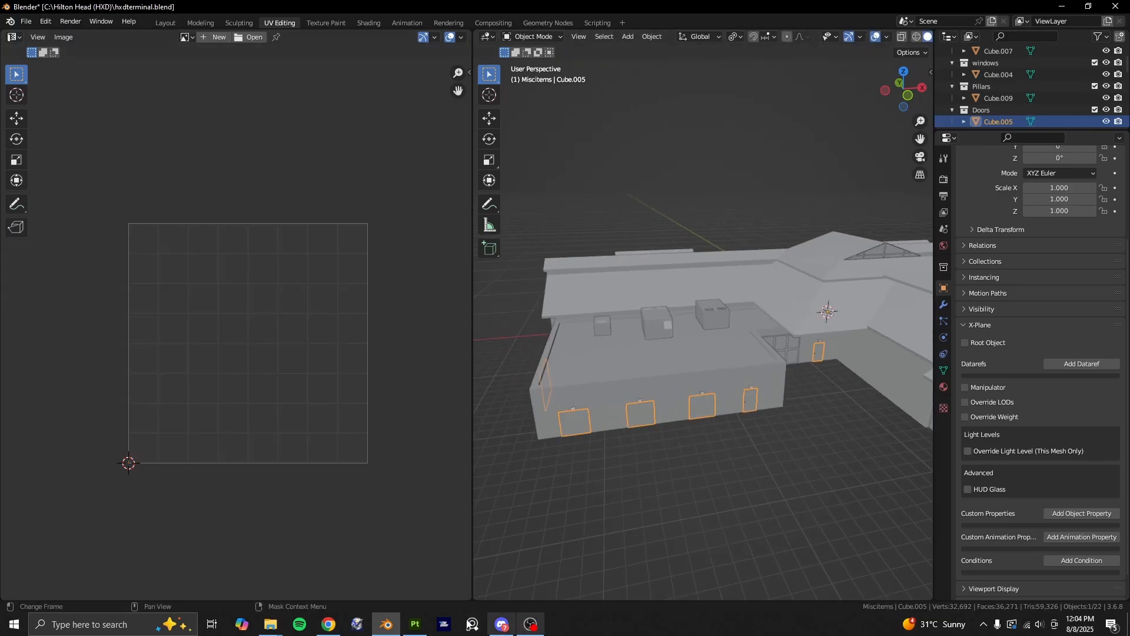
{"action": "key", "text": "Tab"}
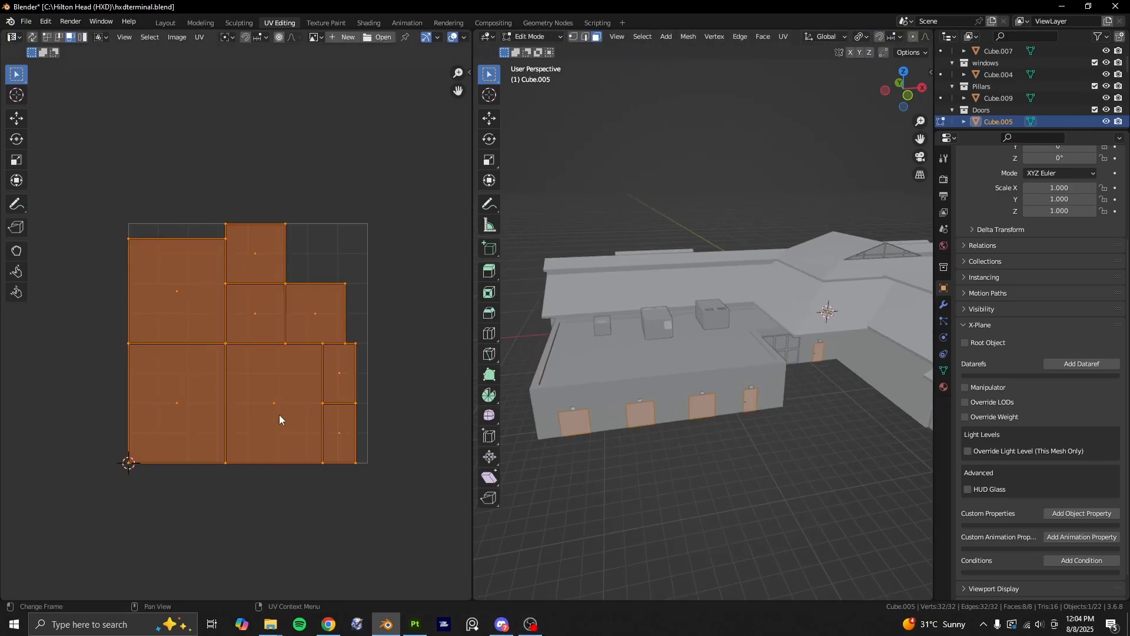
{"action": "key", "text": "Tab"}
Return to Substance 3D Painter and set the doors texture set's export size to 1024x1024.
{"action": "key", "text": "alt+Tab"}
{"action": "left_click", "coordinate": [702, 234]}
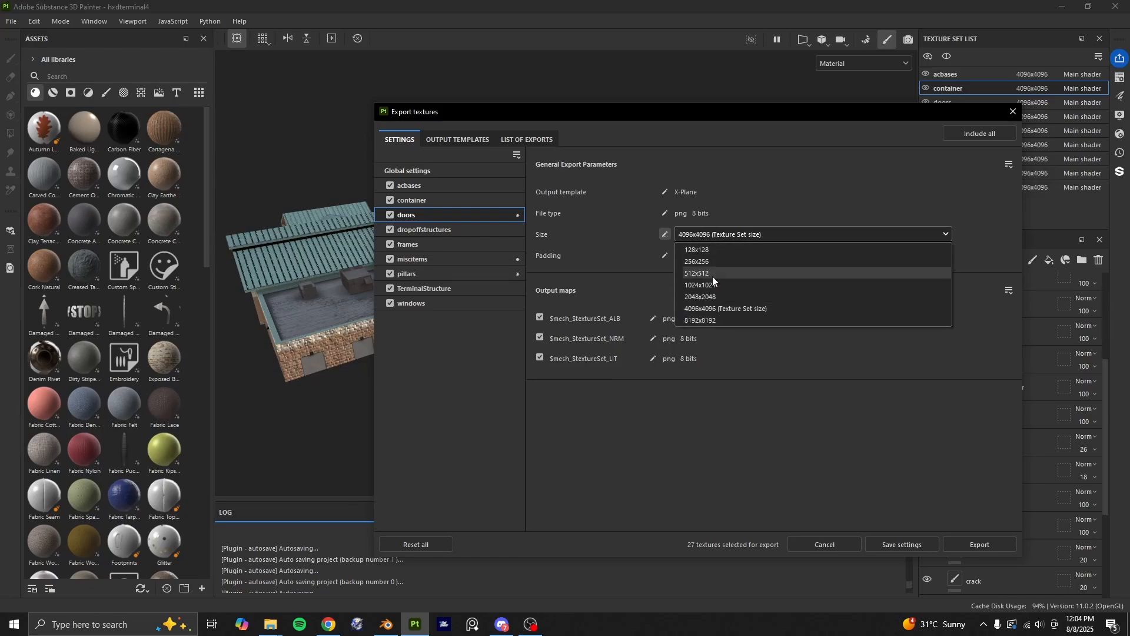
{"action": "left_click", "coordinate": [714, 279]}
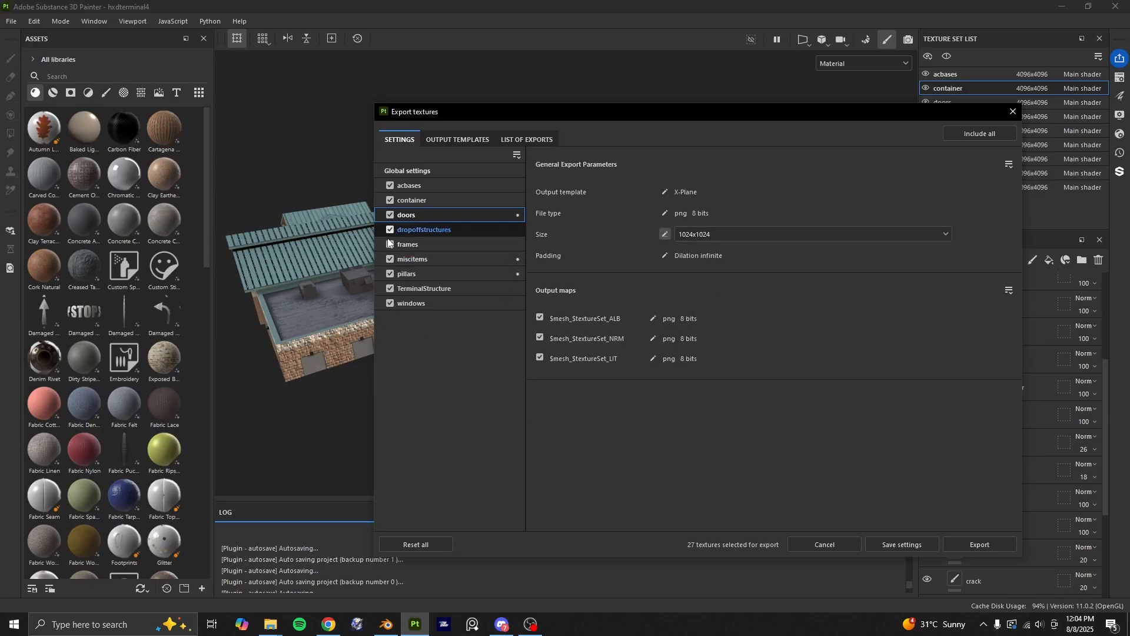
Check the container's UV layout in Blender and override the container texture set's export size in Substance 3D Painter with 2048x2048.
{"action": "left_click", "coordinate": [448, 200]}
{"action": "key", "text": "alt+Tab"}
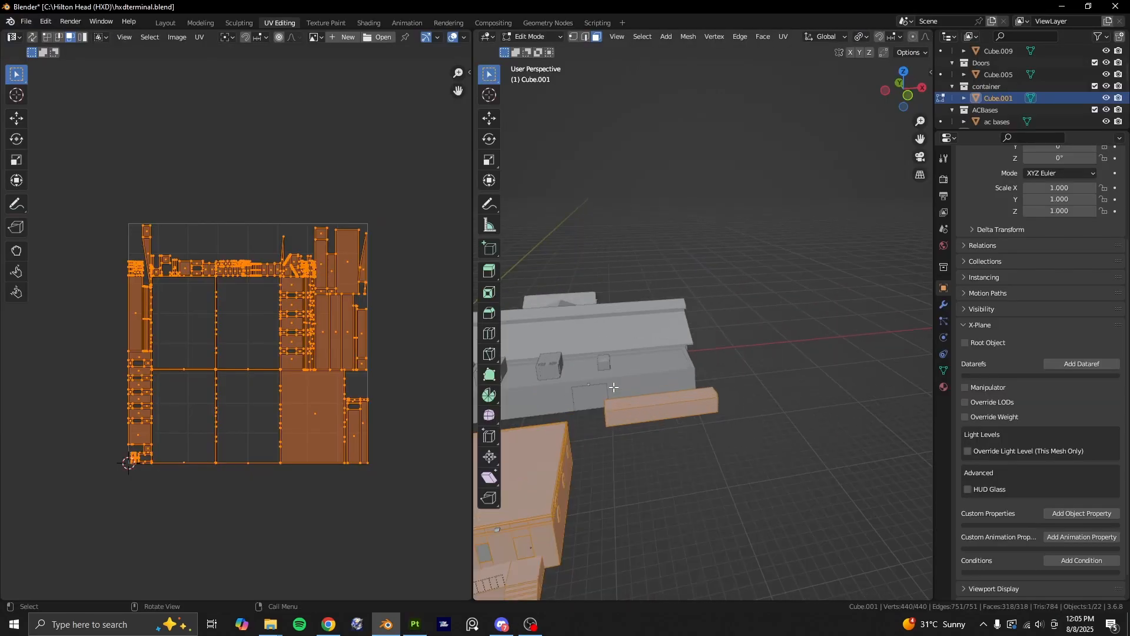
{"action": "scroll", "coordinate": [281, 317], "scroll_direction": "up", "scroll_amount": 2}
{"action": "scroll", "coordinate": [281, 317], "scroll_direction": "down", "scroll_amount": 3}
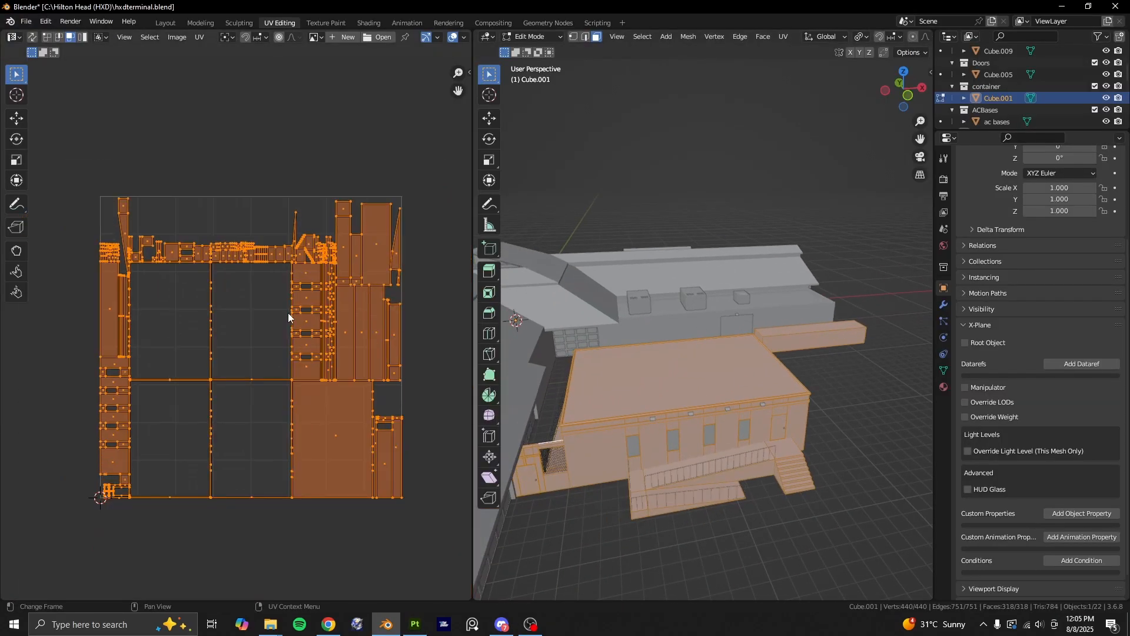
{"action": "key", "text": "alt+Tab"}
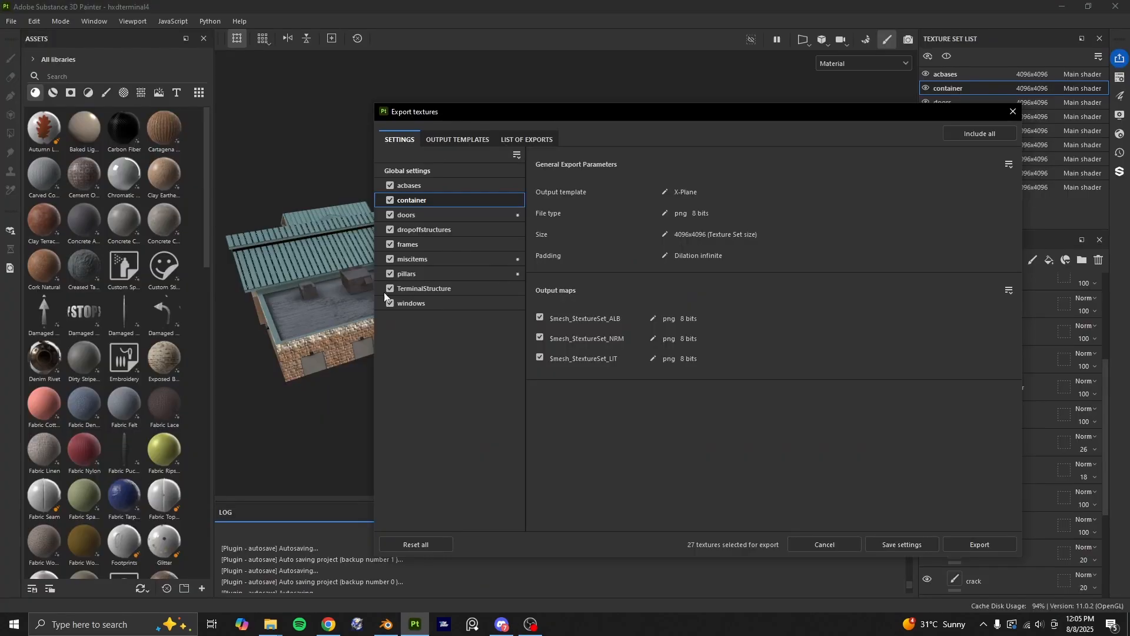
{"action": "left_click", "coordinate": [666, 234]}
{"action": "left_click", "coordinate": [712, 237]}
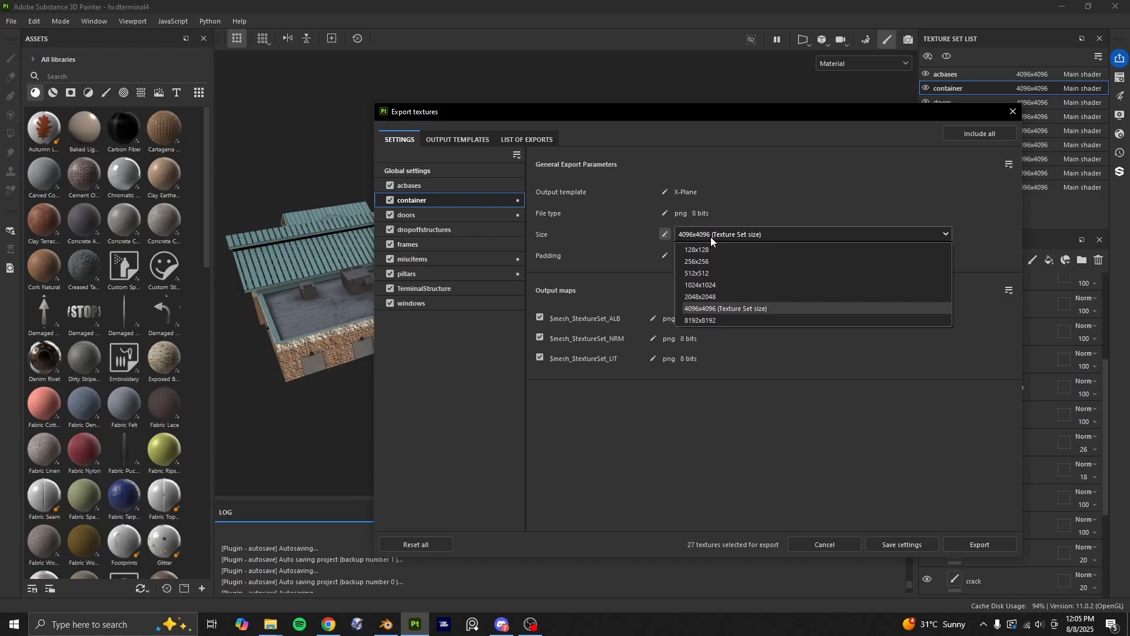
{"action": "left_click", "coordinate": [713, 295]}
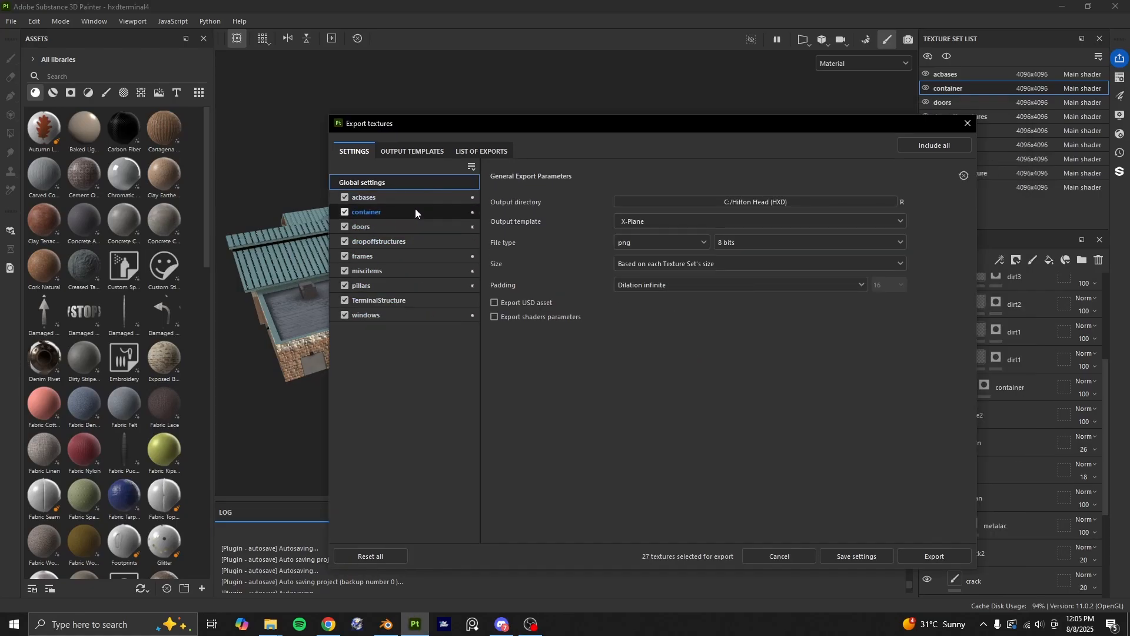
Check the global export size options, keeping the size based on each texture set.
{"action": "left_click", "coordinate": [660, 265]}
{"action": "left_click", "coordinate": [659, 265]}
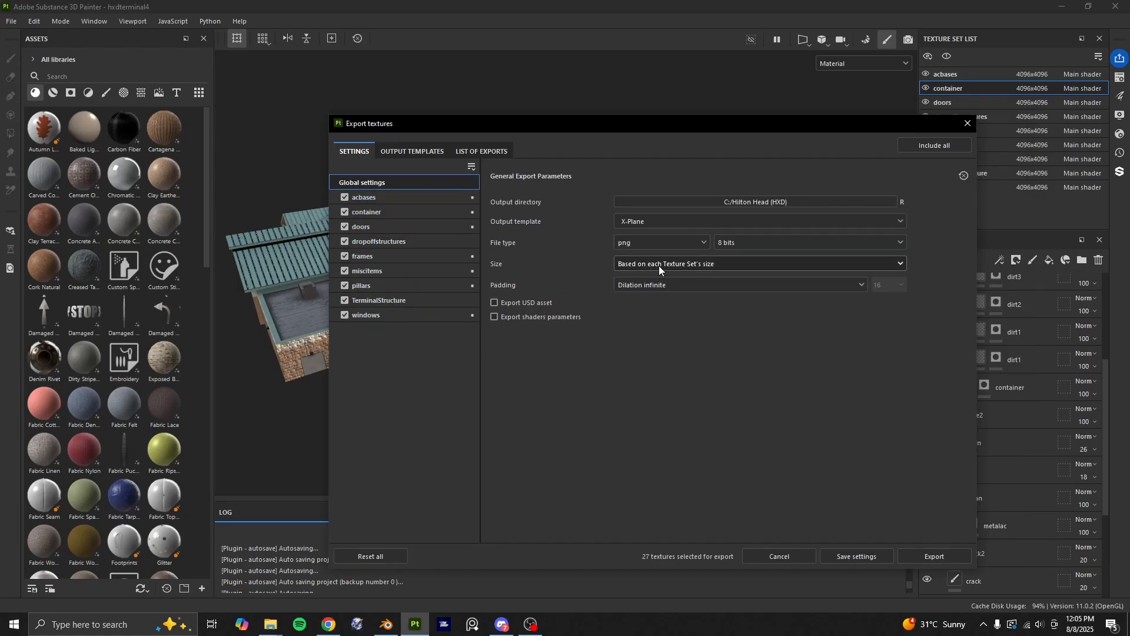
{"action": "left_click", "coordinate": [673, 264]}
{"action": "left_click", "coordinate": [694, 280]}
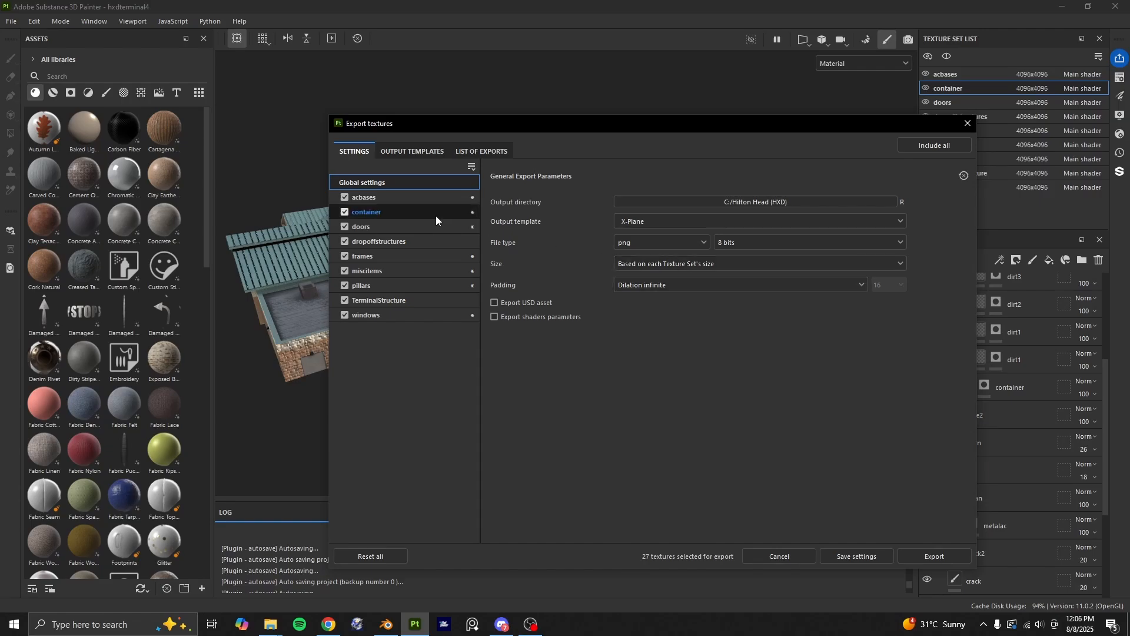
Review the size overrides of the acbases, container, doors, miscitems and windows texture sets and go back to the global settings.
{"action": "left_click", "coordinate": [390, 195]}
{"action": "left_click", "coordinate": [389, 212]}
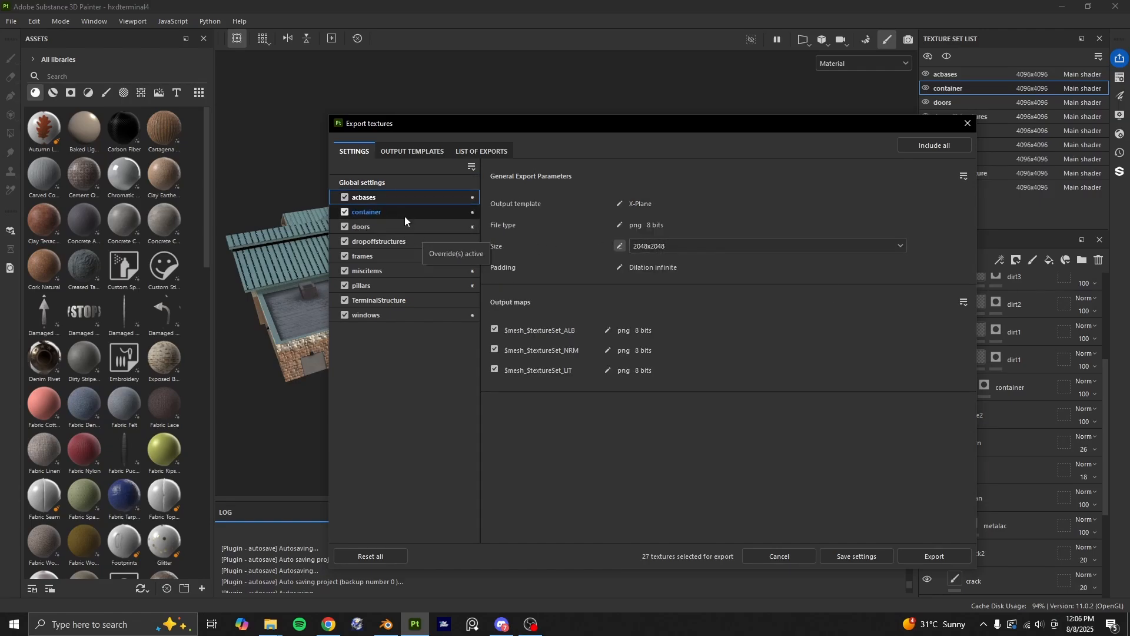
{"action": "left_click", "coordinate": [404, 227]}
{"action": "left_click", "coordinate": [407, 273]}
{"action": "left_click", "coordinate": [403, 315]}
{"action": "left_click", "coordinate": [384, 184]}
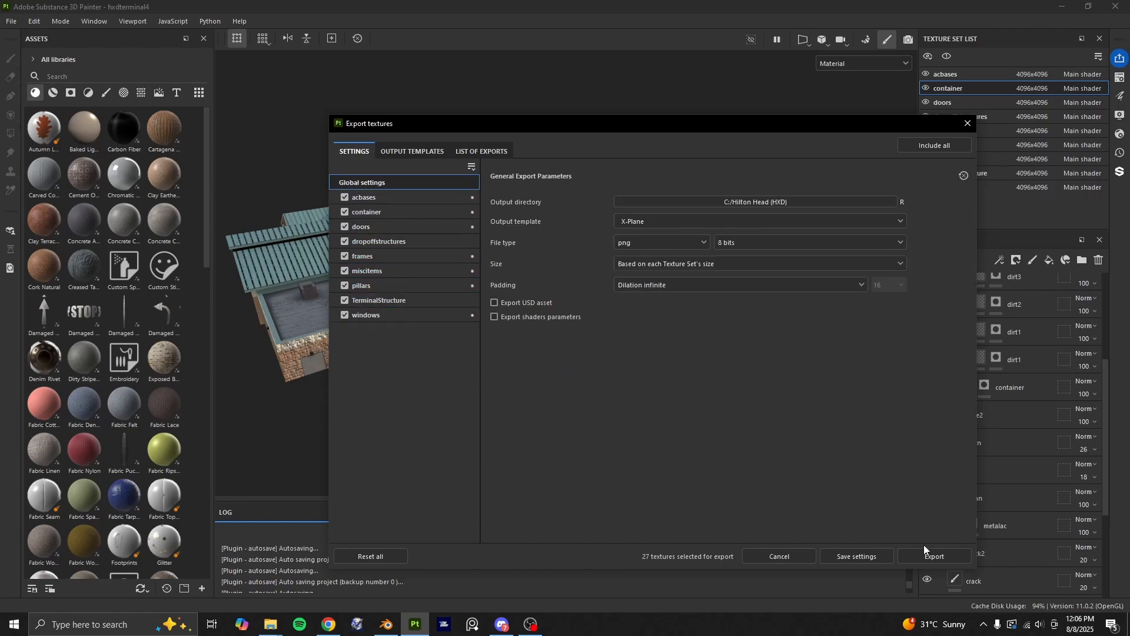
Create a folder named "hxd terminal textures" inside Hilton Head (HXD) and set it as the export output directory.
{"action": "left_click", "coordinate": [754, 202]}
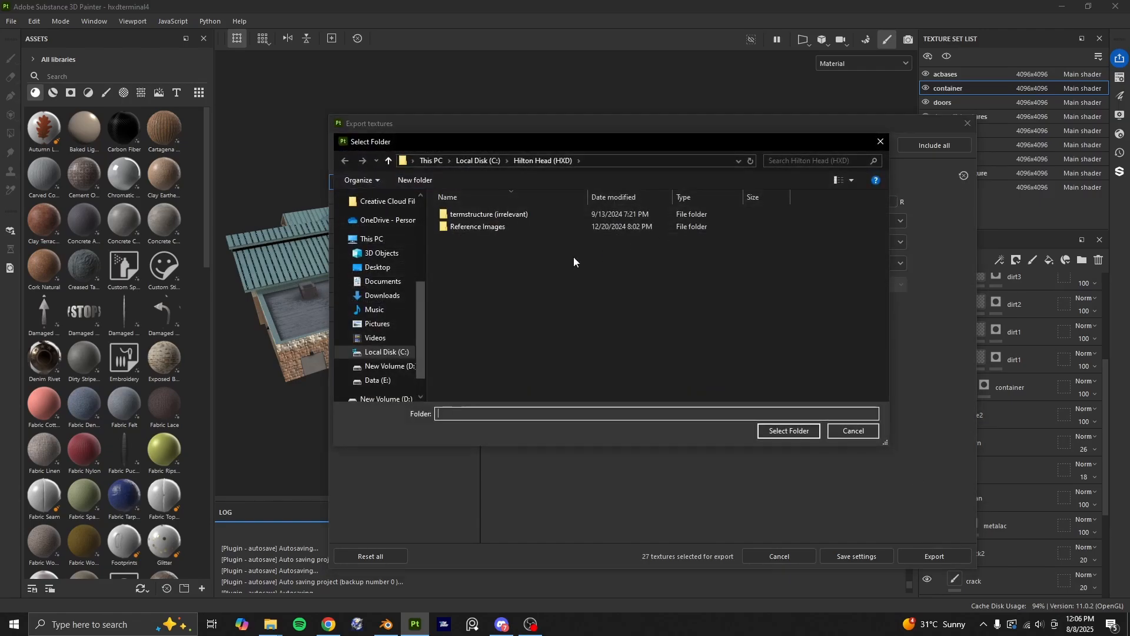
{"action": "right_click", "coordinate": [510, 248]}
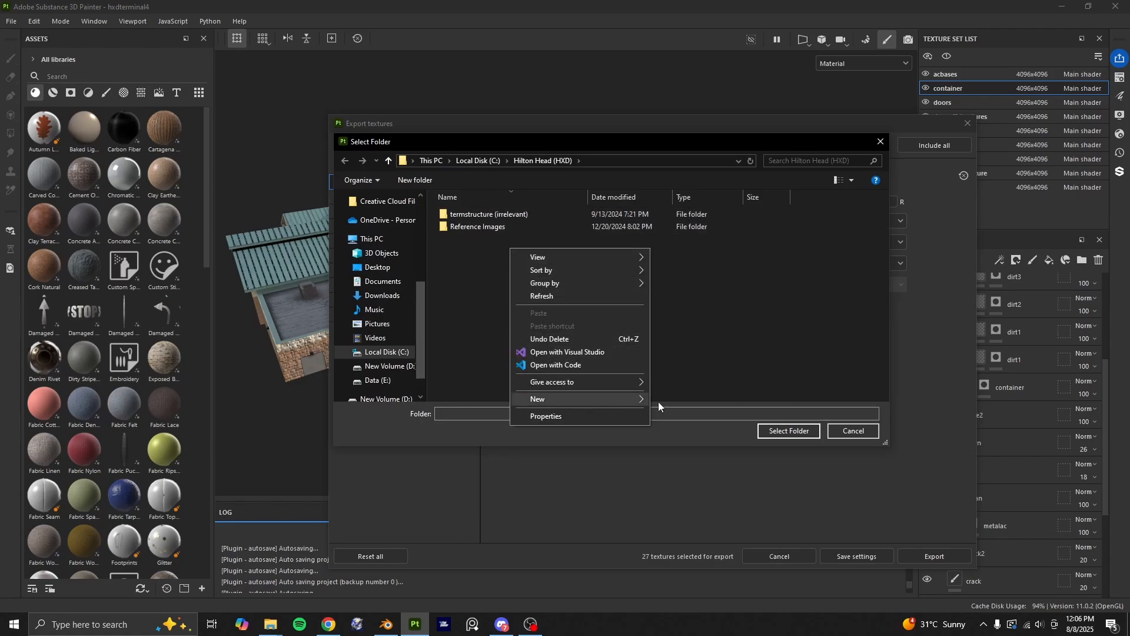
{"action": "mouse_move", "coordinate": [583, 399]}
{"action": "left_click", "coordinate": [678, 401]}
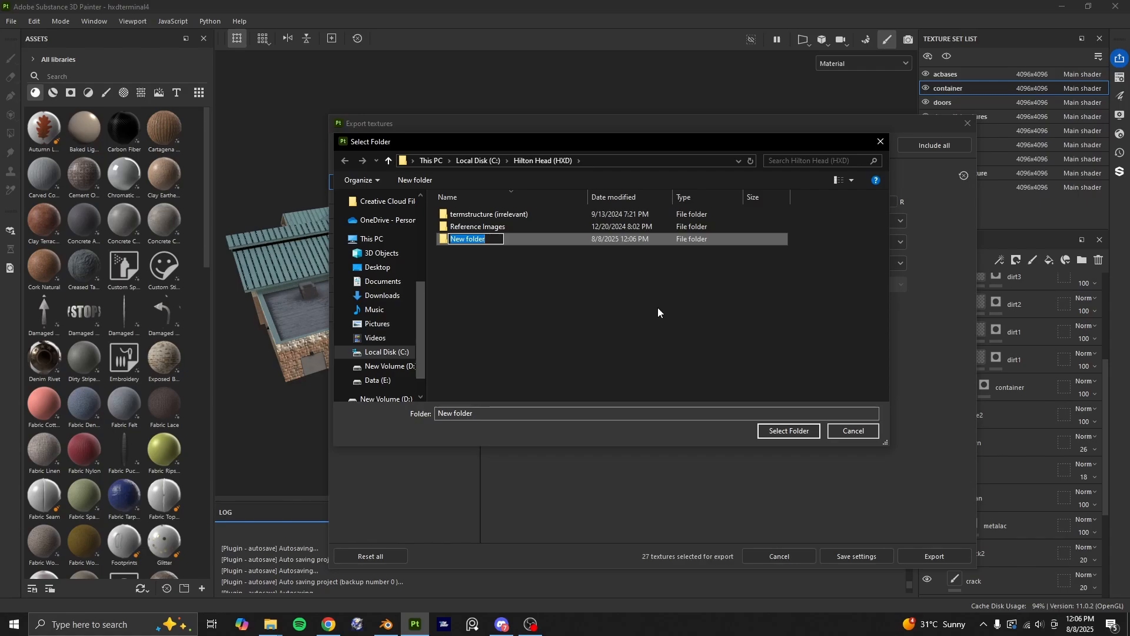
{"action": "type", "text": "hxd T"}
{"action": "key", "text": "BackSpace"}
{"action": "type", "text": "textures"}
{"action": "key", "text": "BackSpace"}
{"action": "key", "text": "BackSpace"}
{"action": "key", "text": "BackSpace"}
{"action": "key", "text": "BackSpace"}
{"action": "key", "text": "BackSpace"}
{"action": "key", "text": "BackSpace"}
{"action": "type", "text": "rminal textures"}
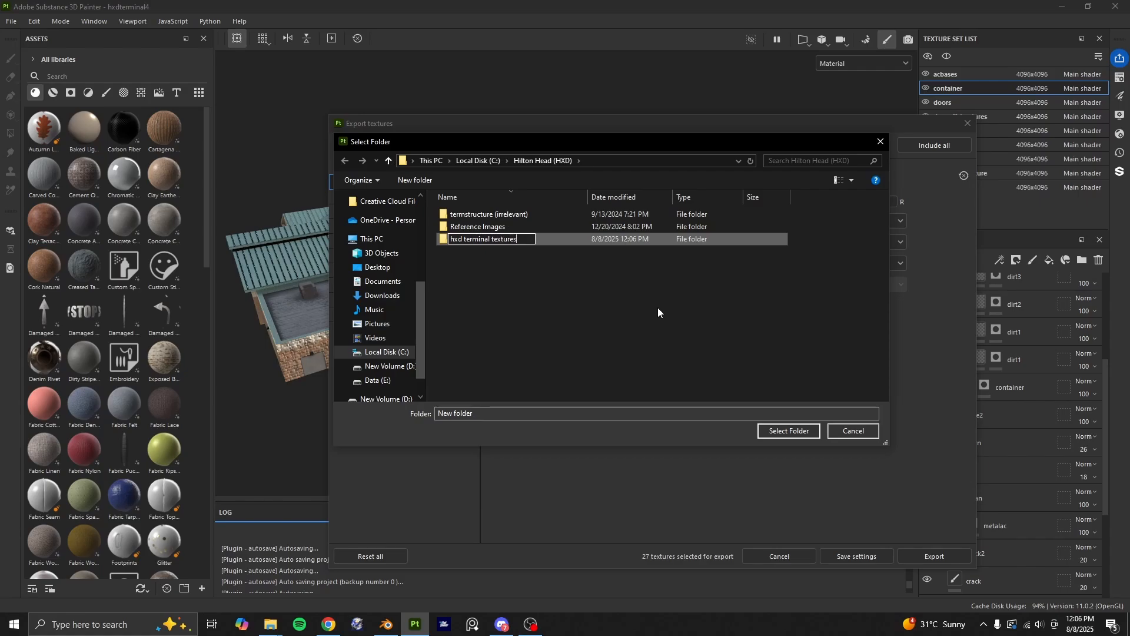
{"action": "key", "text": "Return"}
{"action": "double_click", "coordinate": [566, 240]}
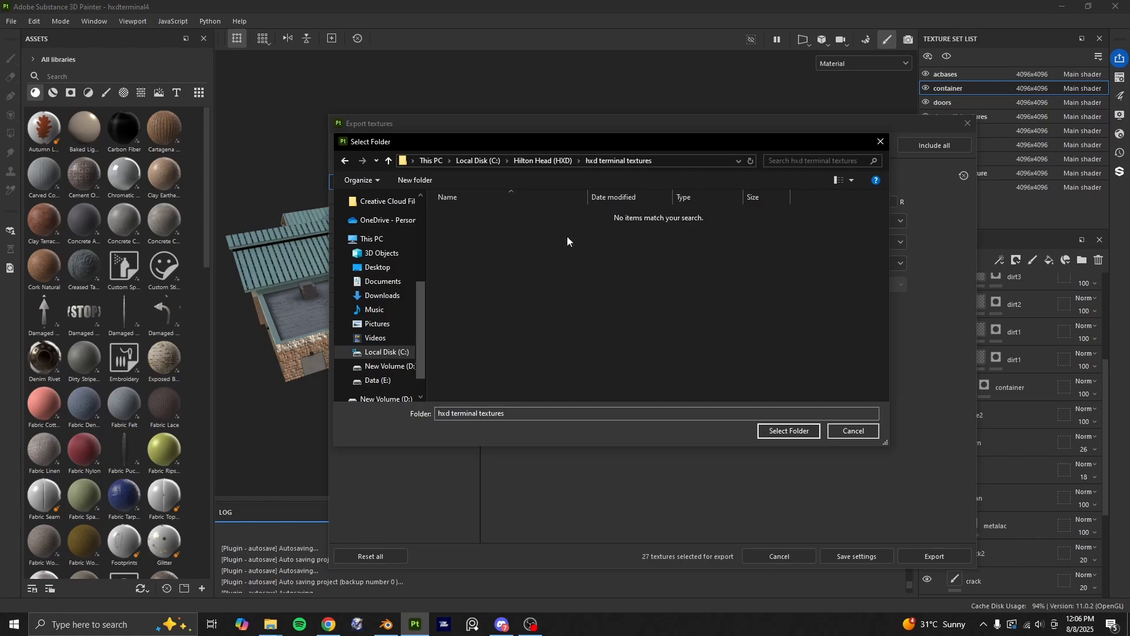
{"action": "left_click", "coordinate": [789, 431]}
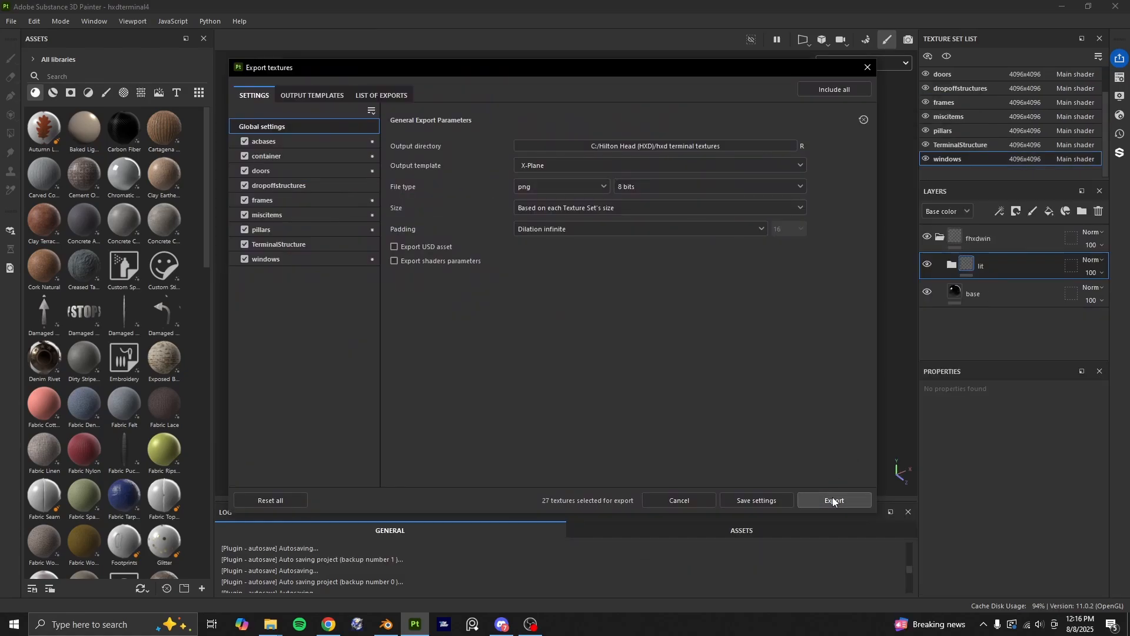
Export all selected textures and look through the list of exported files and their sizes.
{"action": "left_click", "coordinate": [833, 501]}
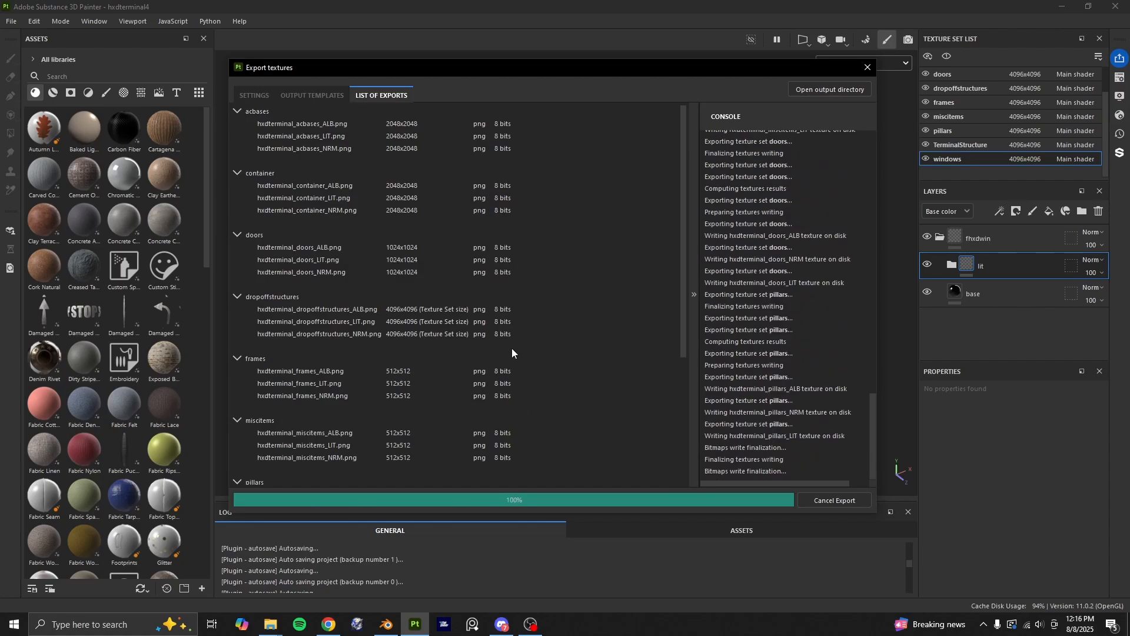
{"action": "scroll", "coordinate": [416, 415], "scroll_direction": "down", "scroll_amount": 5}
{"action": "scroll", "coordinate": [442, 382], "scroll_direction": "up", "scroll_amount": 1}
{"action": "scroll", "coordinate": [442, 382], "scroll_direction": "up", "scroll_amount": 4}
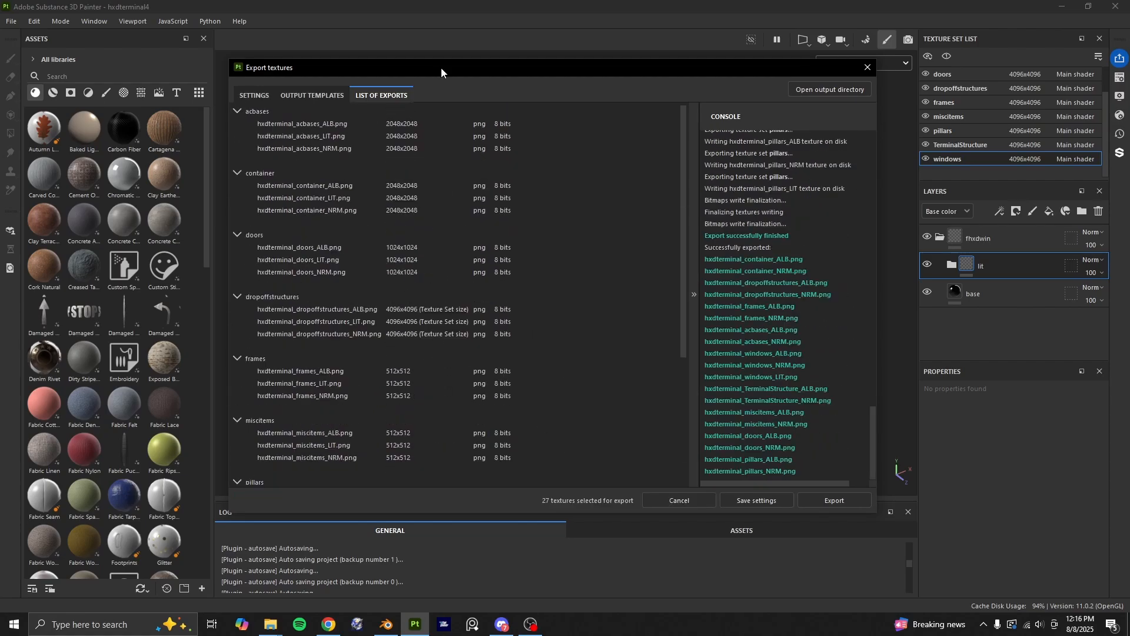
{"action": "scroll", "coordinate": [441, 273], "scroll_direction": "down", "scroll_amount": 5}
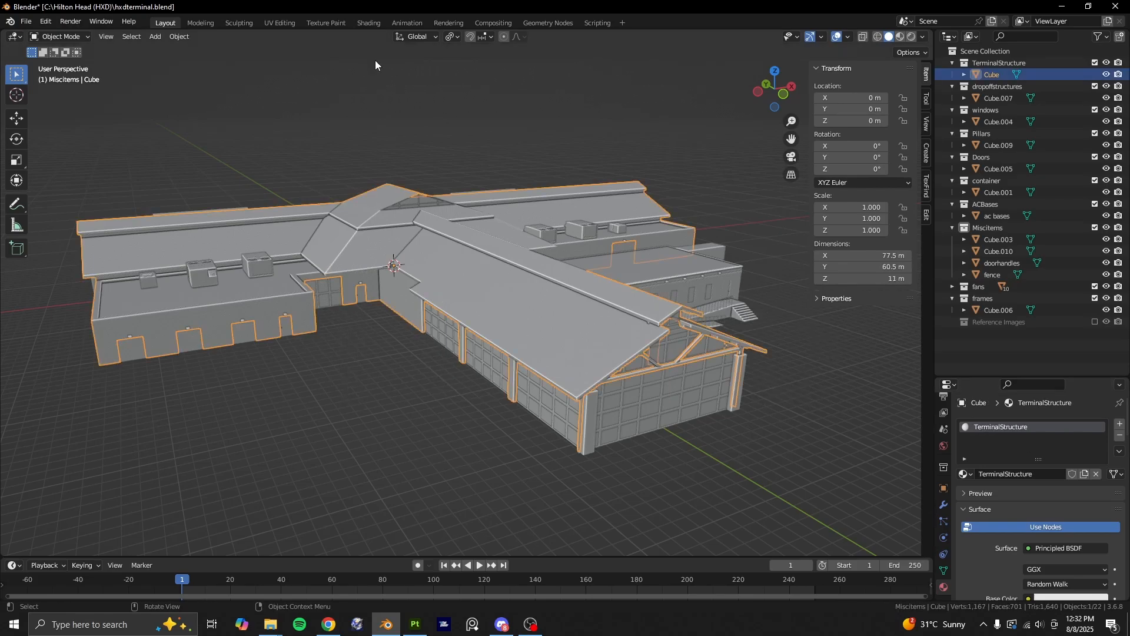
Inspect the TerminalStructure mesh's UV layout and UV maps in Blender and return to the Layout workspace.
{"action": "left_click", "coordinate": [282, 23]}
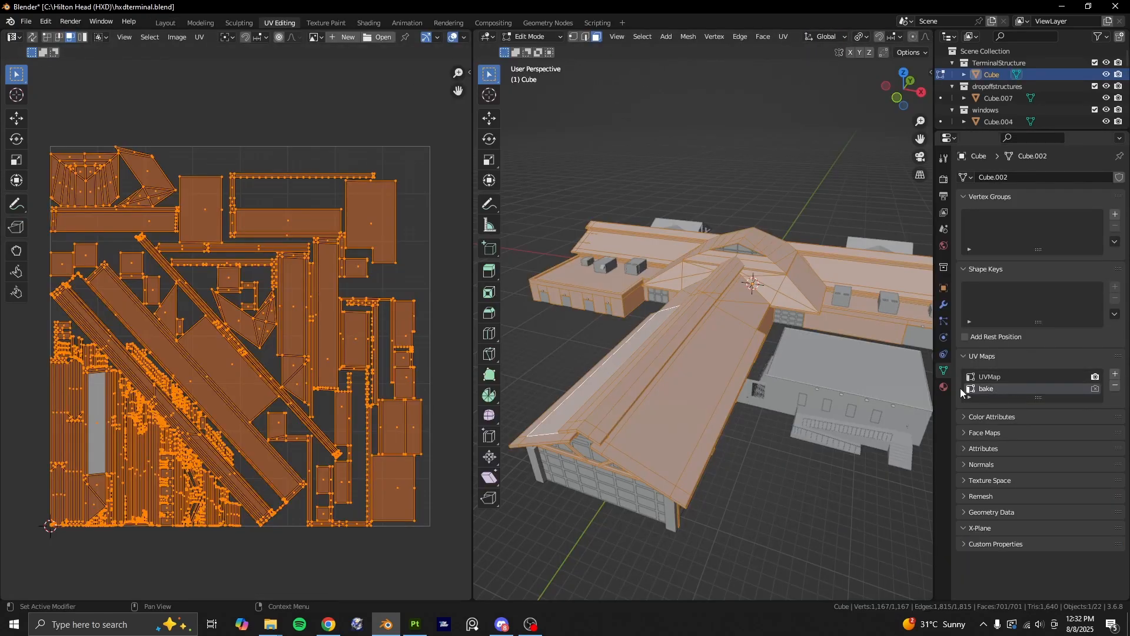
{"action": "left_click", "coordinate": [166, 23]}
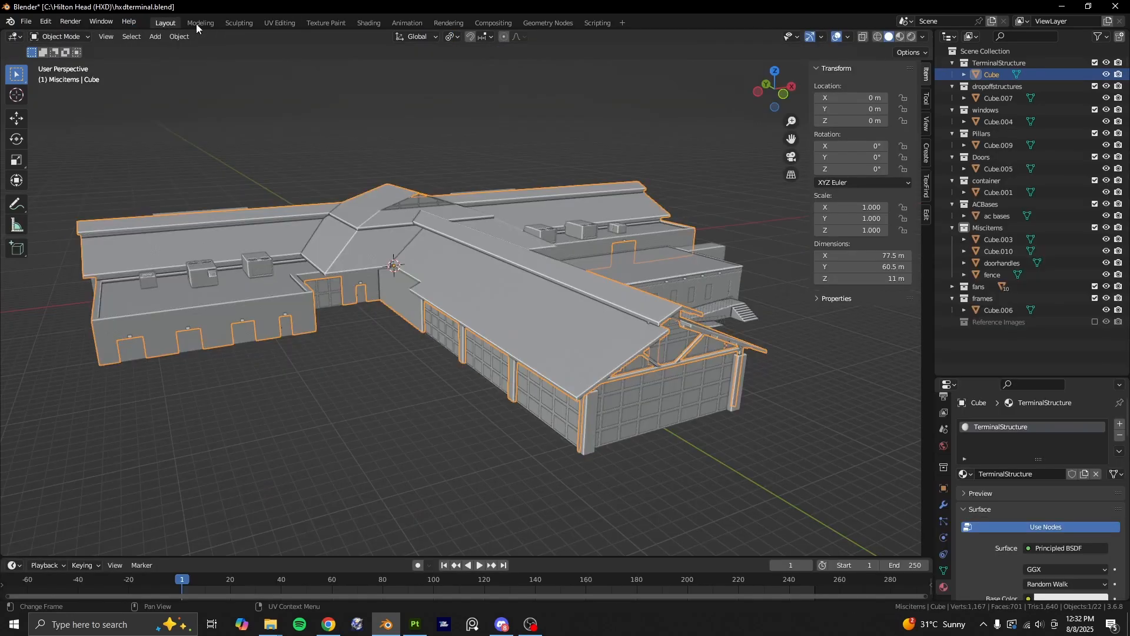
Inspect the terminal around the container building and identify the gridded frames mesh on the wall behind it.
{"action": "left_click", "coordinate": [408, 440]}
{"action": "mouse_move", "coordinate": [652, 386]}
{"action": "middle_mouse_down"}
{"action": "mouse_move", "coordinate": [572, 391]}
{"action": "mouse_move", "coordinate": [647, 372]}
{"action": "mouse_move", "coordinate": [628, 370]}
{"action": "mouse_move", "coordinate": [761, 375]}
{"action": "mouse_move", "coordinate": [673, 384]}
{"action": "middle_mouse_up"}
{"action": "scroll", "coordinate": [674, 384], "scroll_direction": "up", "scroll_amount": 5}
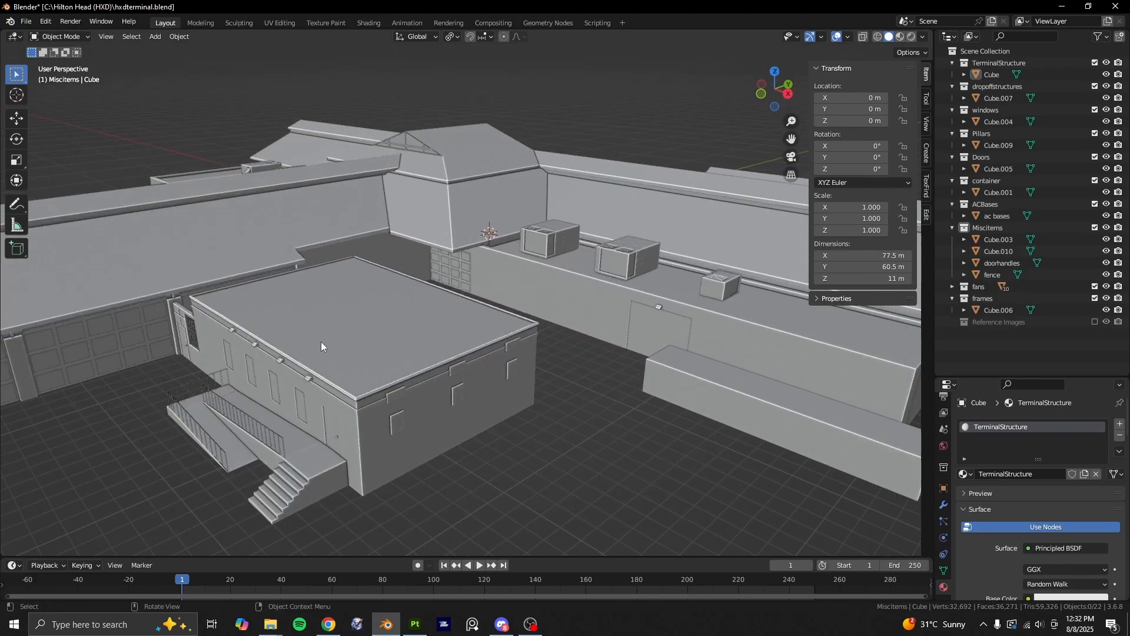
{"action": "scroll", "coordinate": [321, 346], "scroll_direction": "up", "scroll_amount": 8}
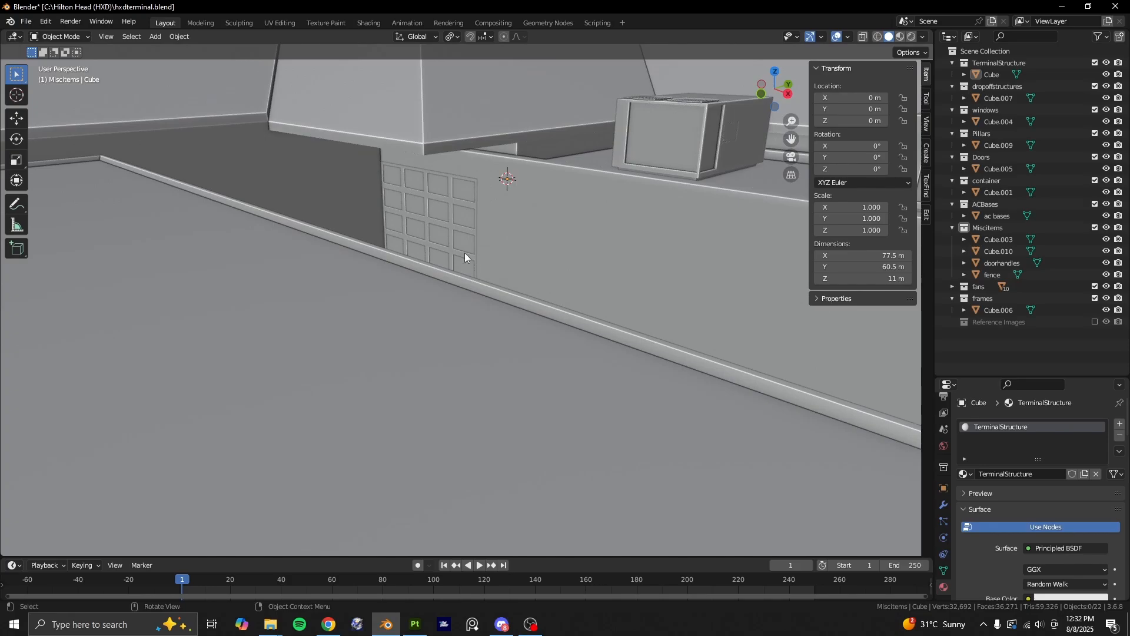
{"action": "left_click", "coordinate": [465, 254]}
{"action": "scroll", "coordinate": [514, 326], "scroll_direction": "down", "scroll_amount": 8}
{"action": "left_click", "coordinate": [584, 469]}
Select the frames mesh on the long wing and examine where its frames run around the terminal.
{"action": "scroll", "coordinate": [329, 380], "scroll_direction": "up", "scroll_amount": 6}
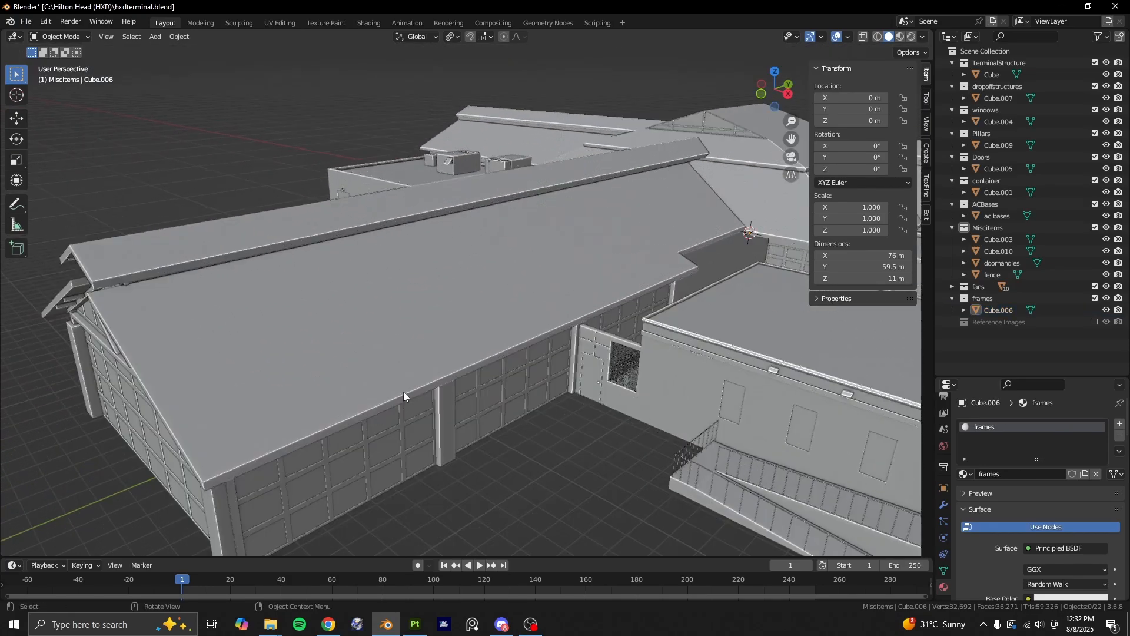
{"action": "left_click", "coordinate": [401, 451]}
{"action": "left_click", "coordinate": [532, 477]}
{"action": "middle_click_drag", "start_coordinate": [555, 452], "coordinate": [633, 415]}
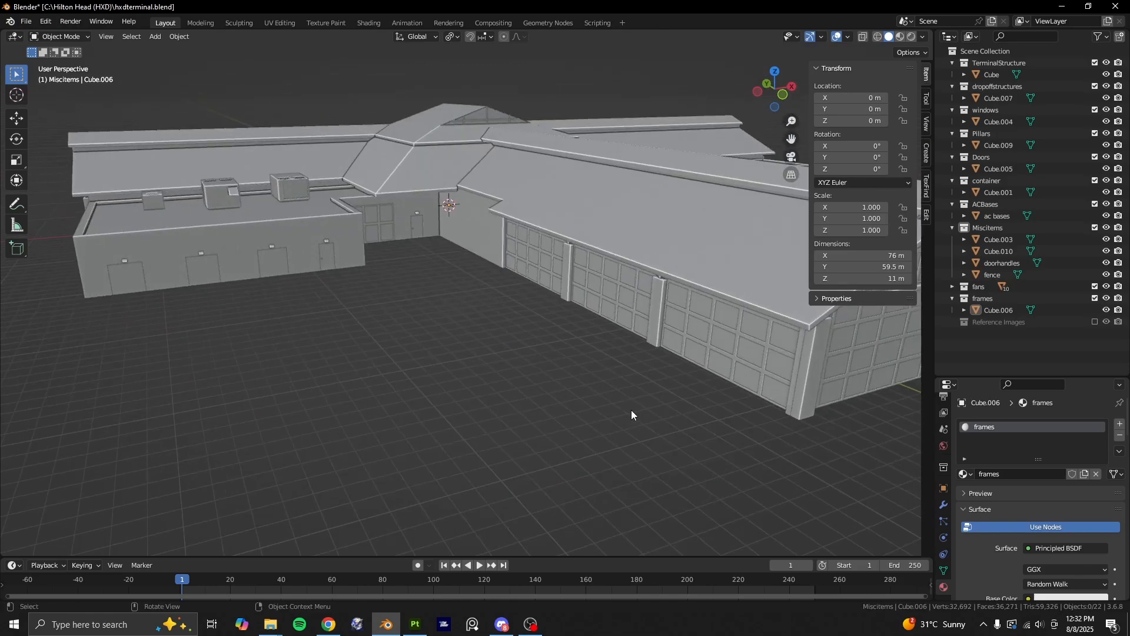
{"action": "left_click", "coordinate": [788, 357]}
{"action": "middle_click_drag", "start_coordinate": [788, 355], "coordinate": [694, 394]}
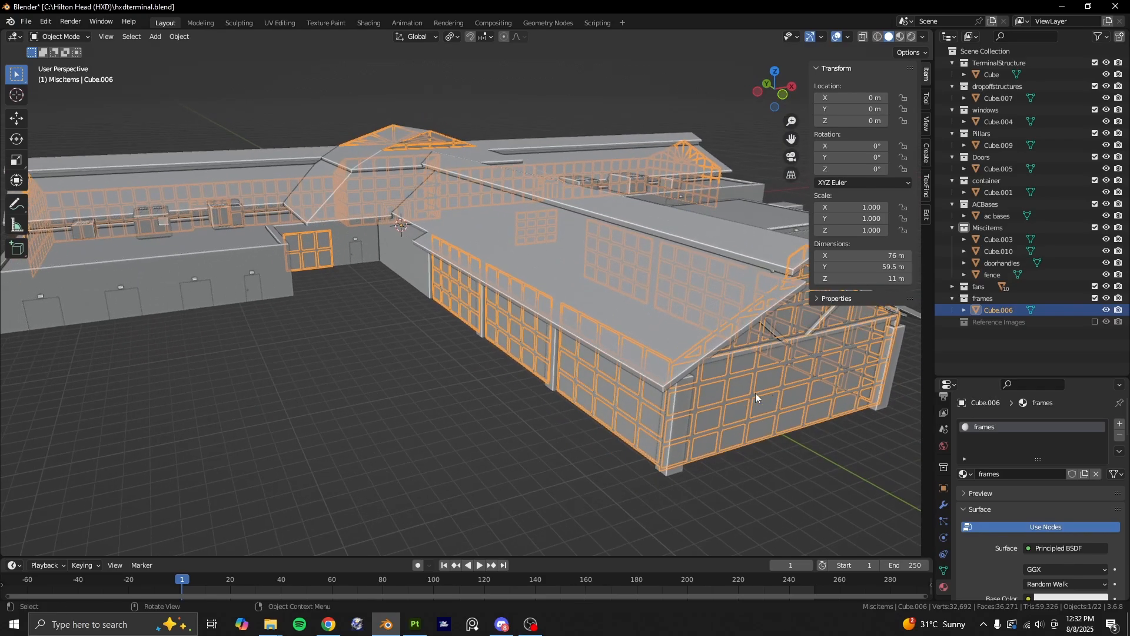
{"action": "middle_click_drag", "start_coordinate": [764, 383], "coordinate": [316, 350]}
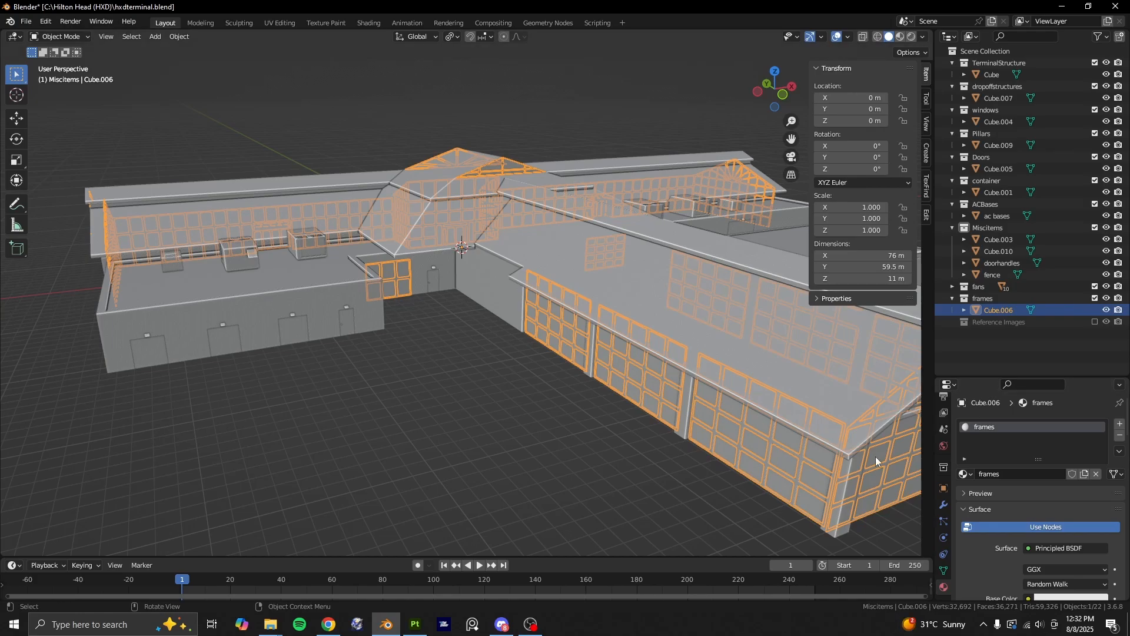
{"action": "middle_click_drag", "start_coordinate": [874, 456], "coordinate": [524, 387]}
Select all Miscitems objects, inspect their shared UV layout in Edit Mode, then return to the Layout workspace and deselect them.
{"action": "scroll", "coordinate": [537, 349], "scroll_direction": "up", "scroll_amount": 6}
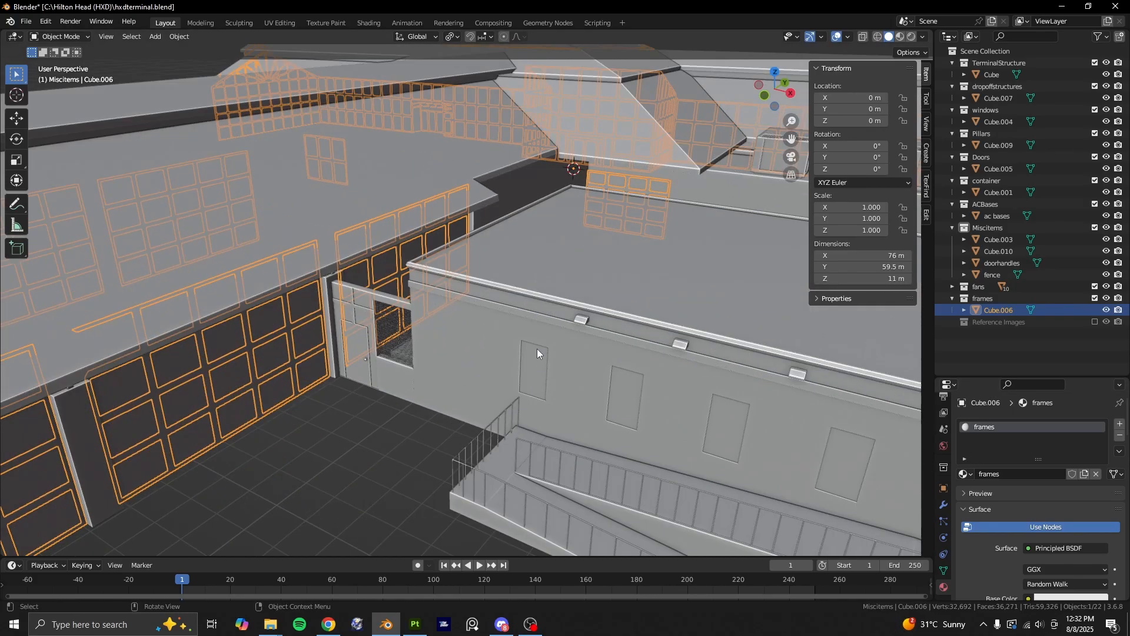
{"action": "left_click", "coordinate": [584, 319]}
{"action": "left_click", "coordinate": [1004, 272], "text": "shift"}
{"action": "key", "text": "Tab"}
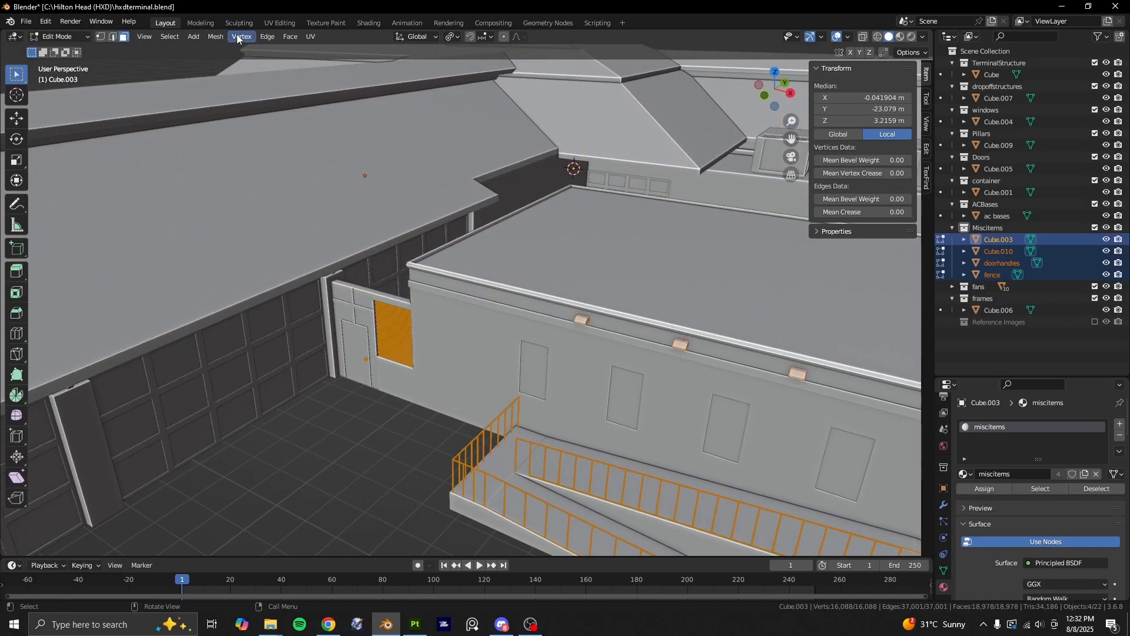
{"action": "scroll", "coordinate": [444, 341], "scroll_direction": "down", "scroll_amount": 5}
{"action": "left_click", "coordinate": [281, 24]}
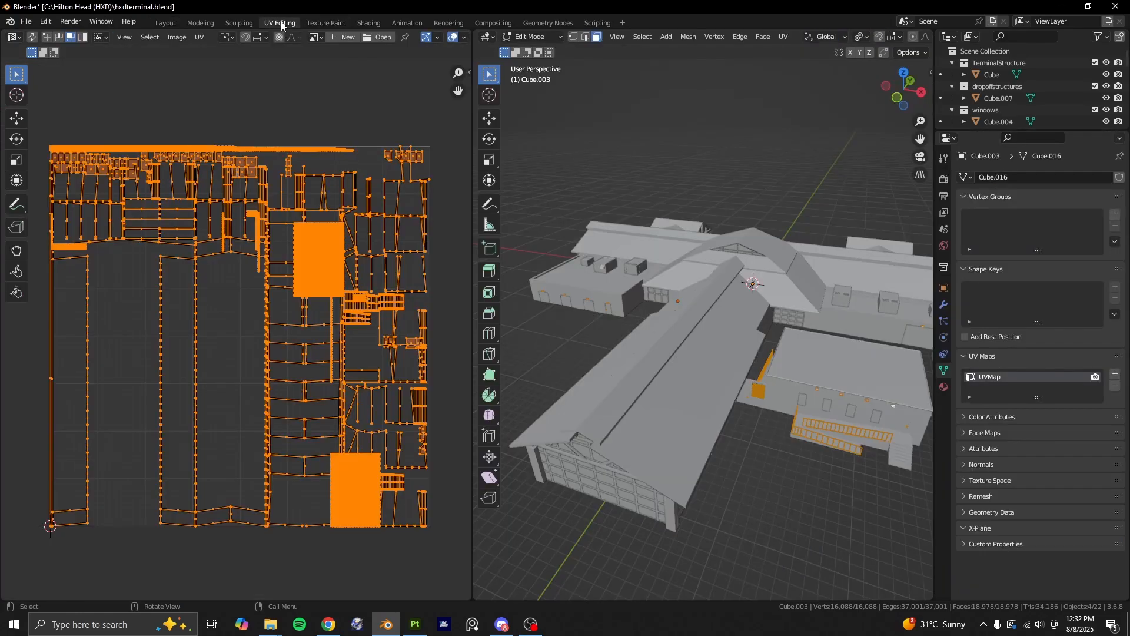
{"action": "left_click", "coordinate": [166, 22]}
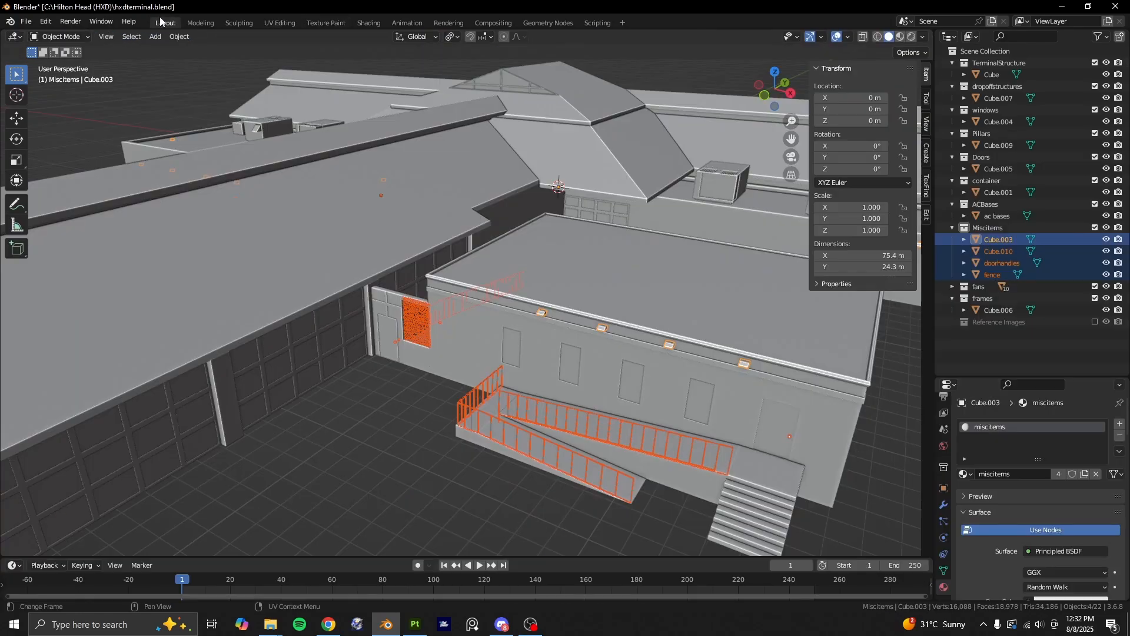
{"action": "key", "text": "Tab"}
{"action": "key", "text": "Tab"}
{"action": "left_click", "coordinate": [454, 456]}
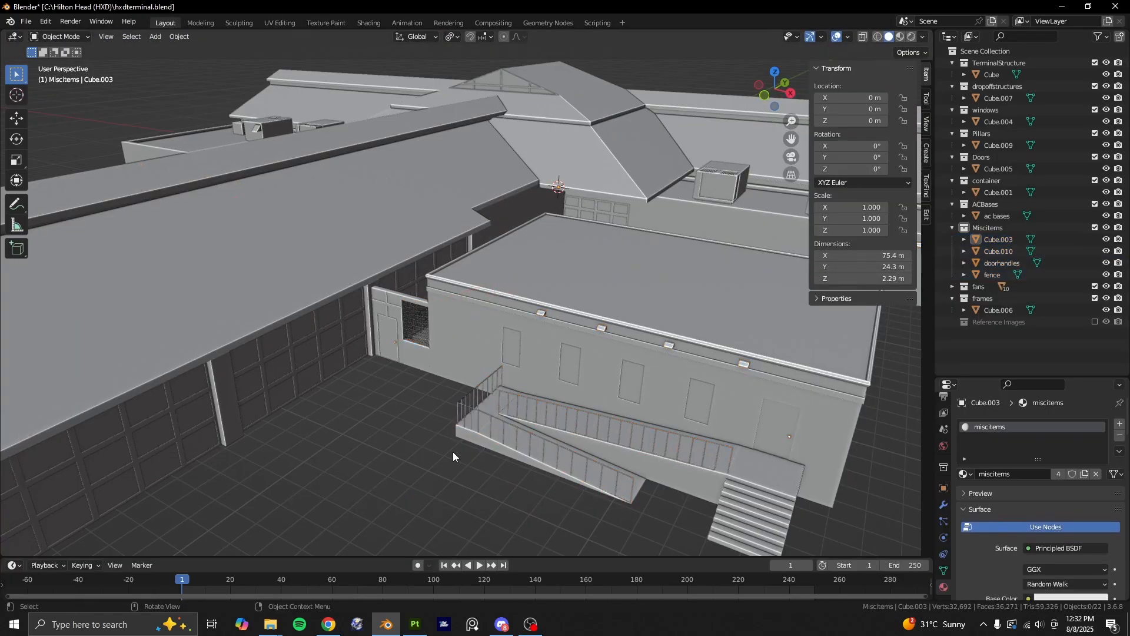
Inspect the TerminalStructure mesh's bake UV layout again, then return to the Layout workspace and deselect the mesh.
{"action": "middle_click_drag", "start_coordinate": [581, 372], "coordinate": [544, 269]}
{"action": "left_click", "coordinate": [544, 269]}
{"action": "key", "text": "Tab"}
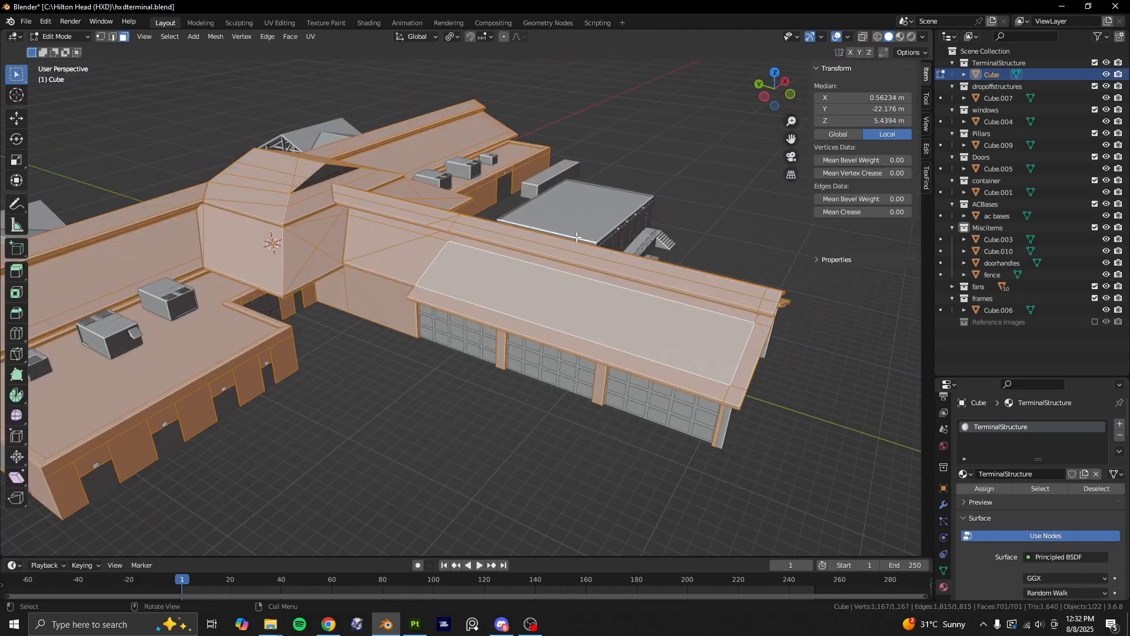
{"action": "left_click", "coordinate": [274, 23]}
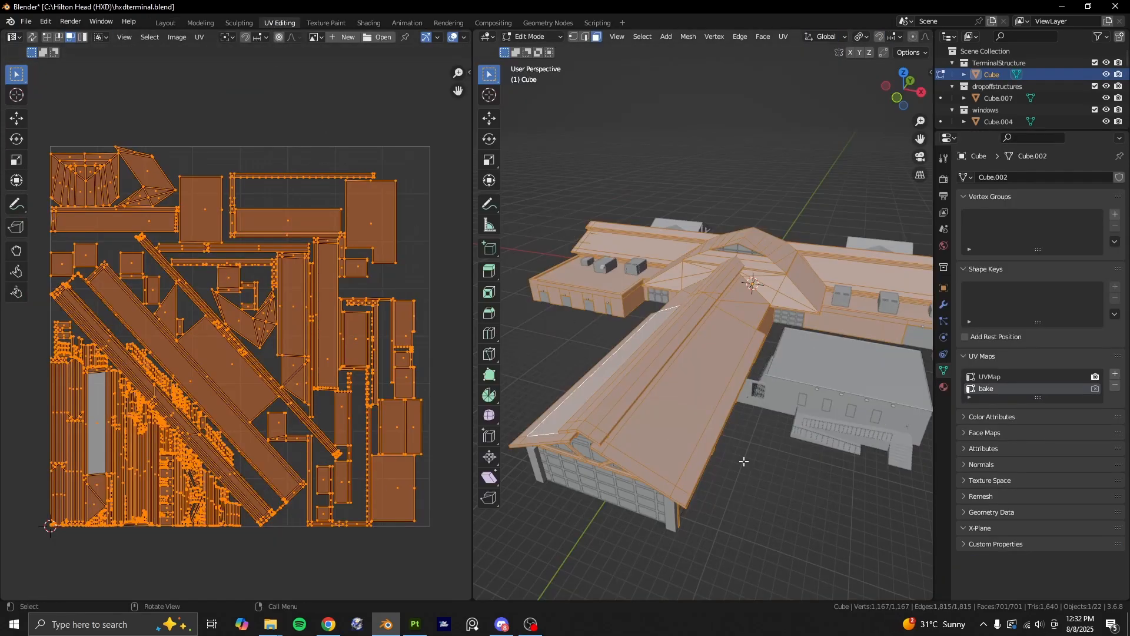
{"action": "middle_click_drag", "start_coordinate": [744, 462], "coordinate": [274, 257]}
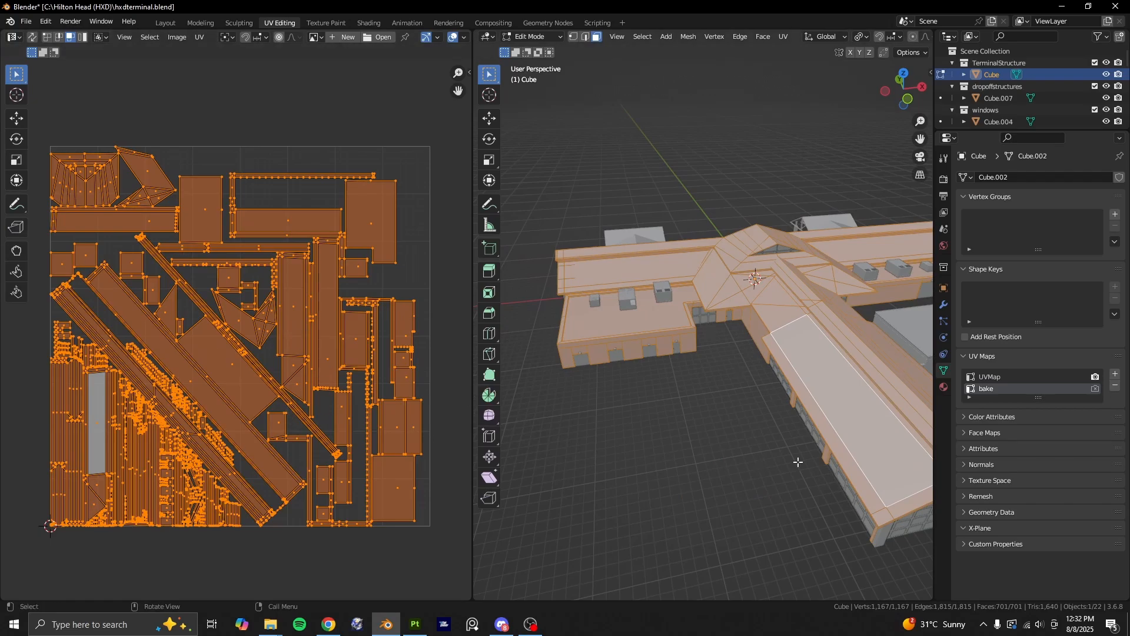
{"action": "key", "text": "Tab"}
{"action": "left_click", "coordinate": [175, 21]}
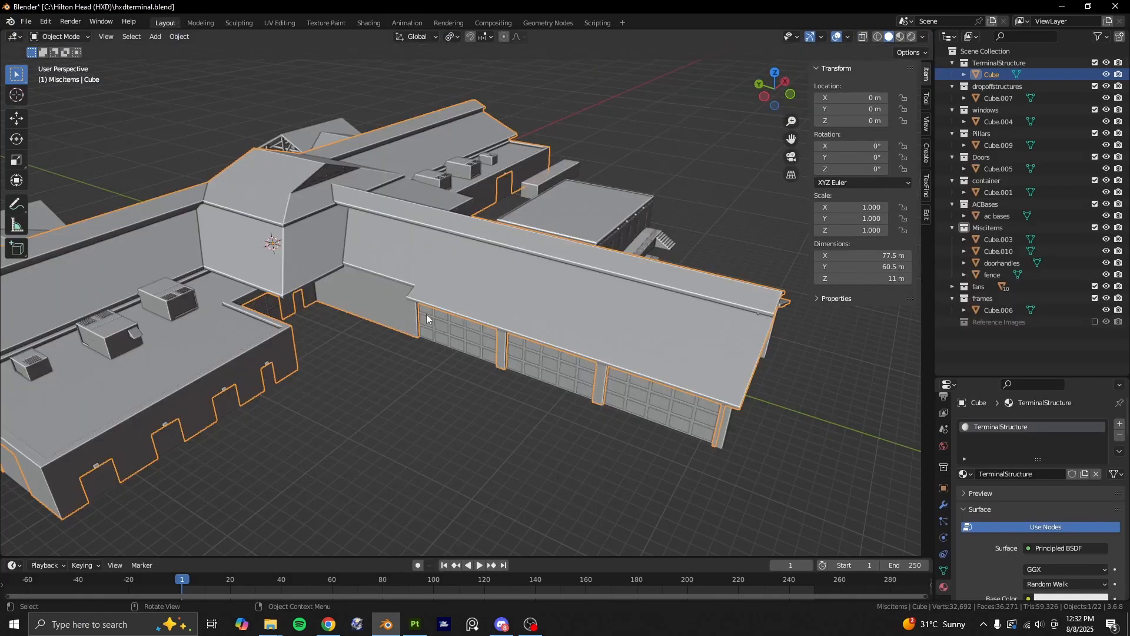
{"action": "middle_click_drag", "start_coordinate": [427, 313], "coordinate": [333, 379]}
{"action": "left_click", "coordinate": [334, 379]}
Select every face of the Doors mesh and display its UV layout in the UV Editing workspace.
{"action": "middle_click_drag", "start_coordinate": [614, 248], "coordinate": [343, 340]}
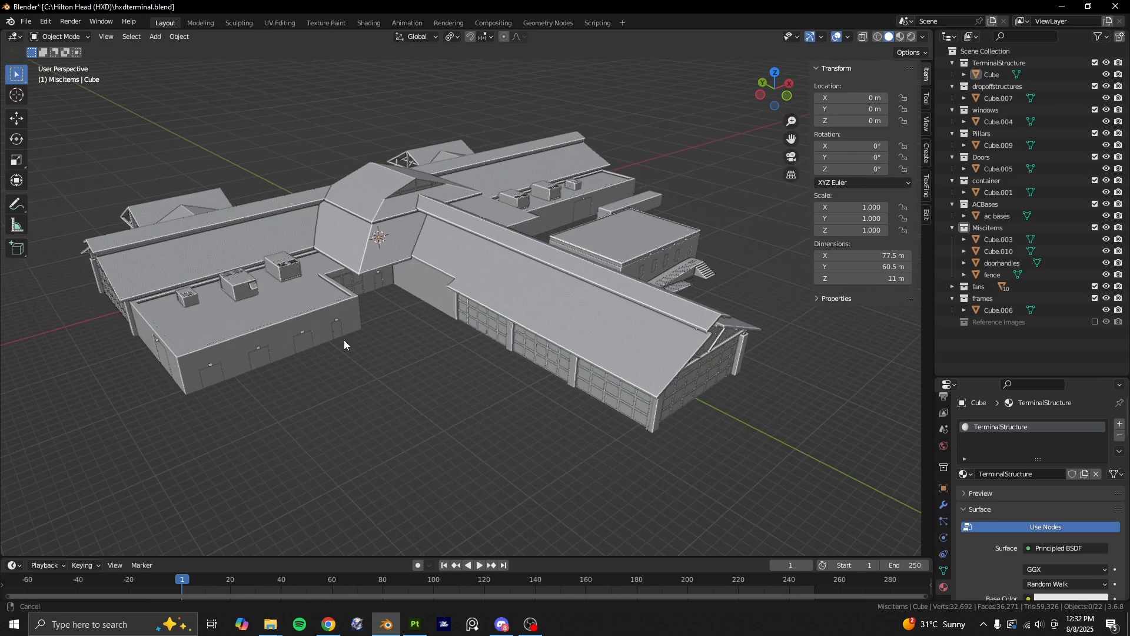
{"action": "scroll", "coordinate": [344, 340], "scroll_direction": "up", "scroll_amount": 3}
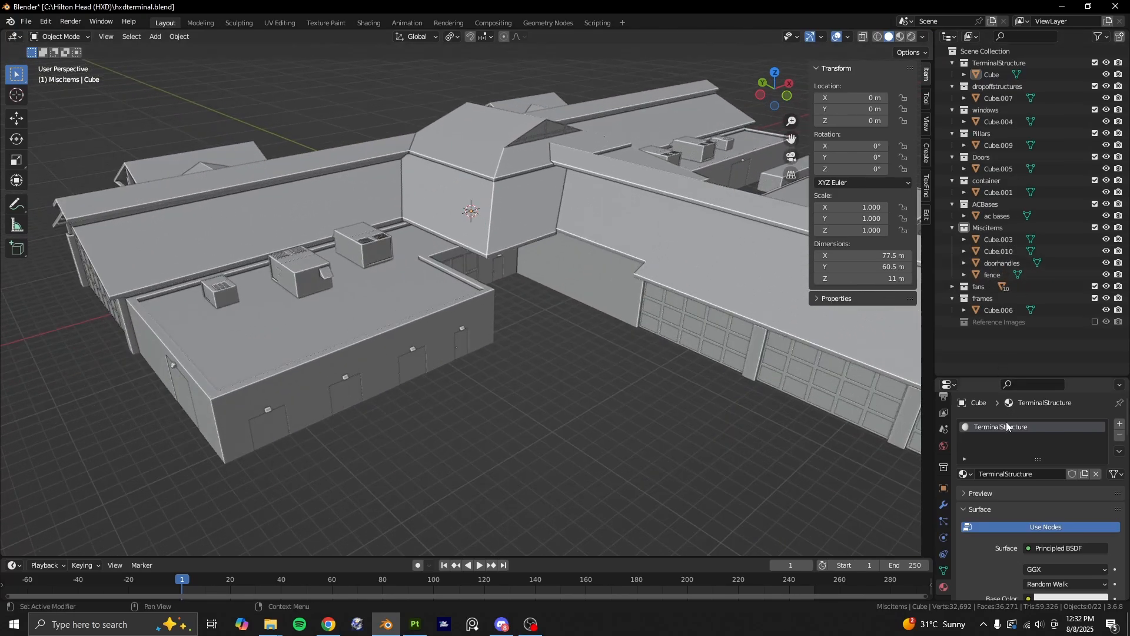
{"action": "left_click", "coordinate": [333, 392]}
{"action": "key", "text": "Tab"}
{"action": "key", "text": "a"}
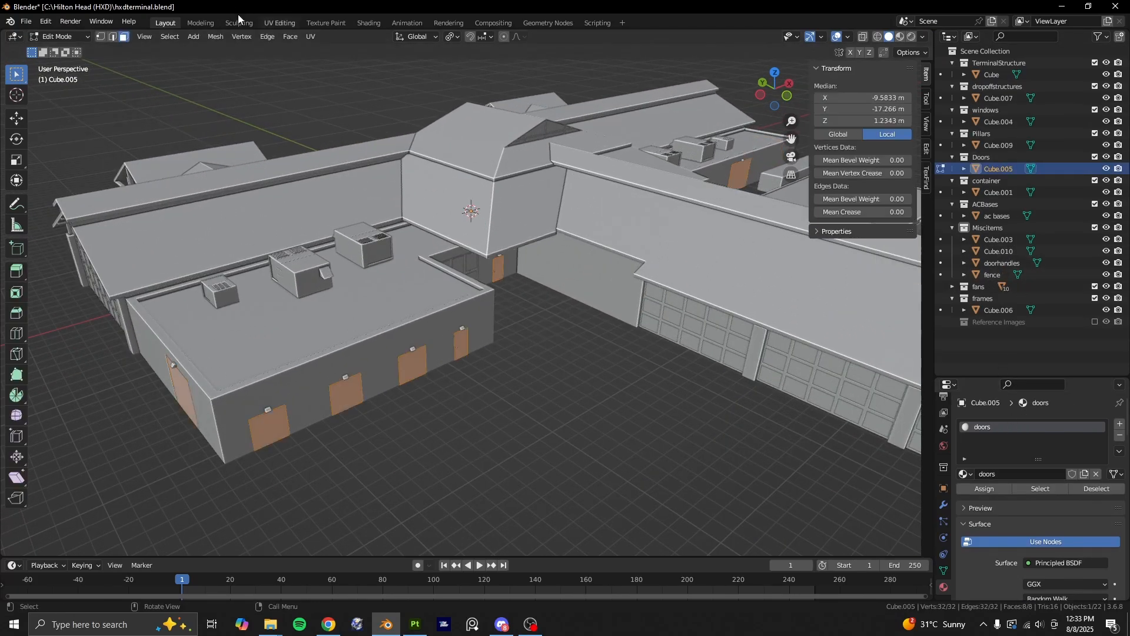
{"action": "left_click", "coordinate": [279, 22]}
{"action": "scroll", "coordinate": [216, 419], "scroll_direction": "down", "scroll_amount": 1}
{"action": "scroll", "coordinate": [218, 419], "scroll_direction": "up", "scroll_amount": 1}
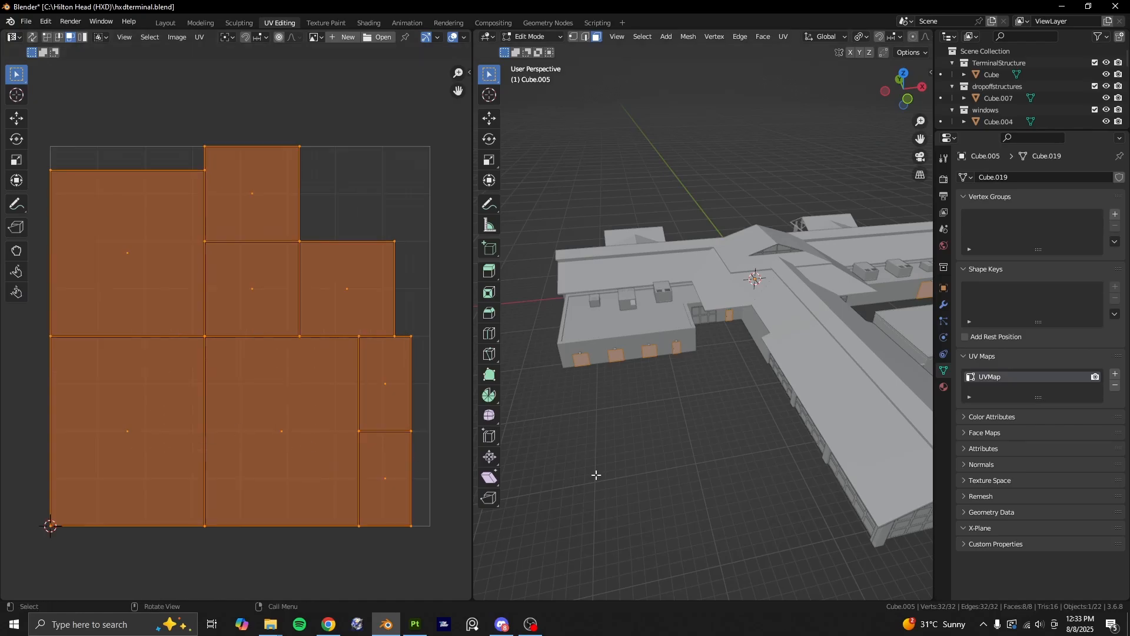
Examine the selected doors on all sides of the terminal alongside their UV islands.
{"action": "middle_click_drag", "start_coordinate": [743, 441], "coordinate": [728, 402]}
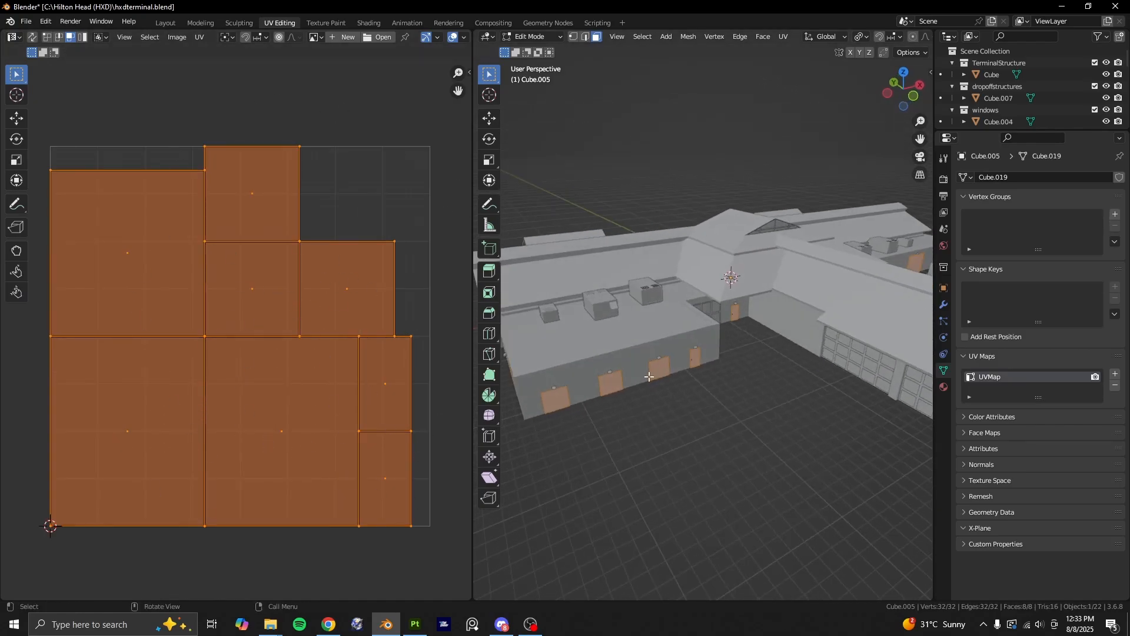
{"action": "scroll", "coordinate": [648, 376], "scroll_direction": "up", "scroll_amount": 2}
{"action": "middle_click_drag", "start_coordinate": [649, 376], "coordinate": [777, 355], "text": "shift"}
{"action": "middle_click_drag", "start_coordinate": [743, 446], "coordinate": [767, 421]}
{"action": "scroll", "coordinate": [777, 432], "scroll_direction": "down", "scroll_amount": 2}
{"action": "scroll", "coordinate": [787, 378], "scroll_direction": "up", "scroll_amount": 2}
{"action": "middle_click_drag", "start_coordinate": [659, 397], "coordinate": [457, 494]}
{"action": "scroll", "coordinate": [730, 463], "scroll_direction": "down", "scroll_amount": 4}
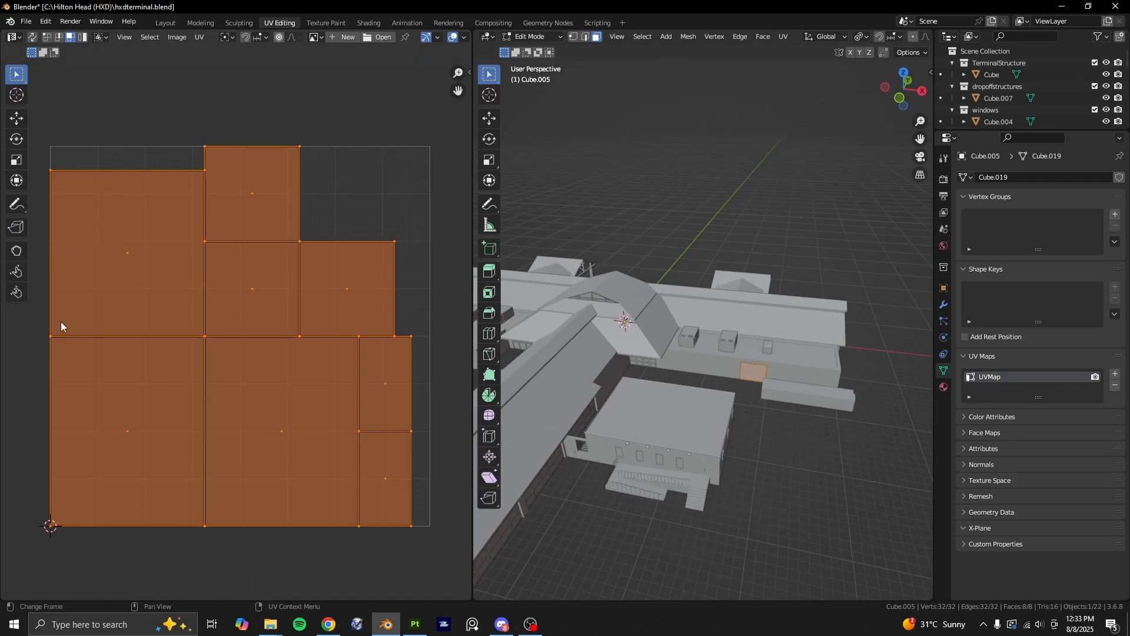
{"action": "scroll", "coordinate": [744, 427], "scroll_direction": "down", "scroll_amount": 3}
{"action": "middle_click_drag", "start_coordinate": [560, 378], "coordinate": [696, 402], "text": "shift"}
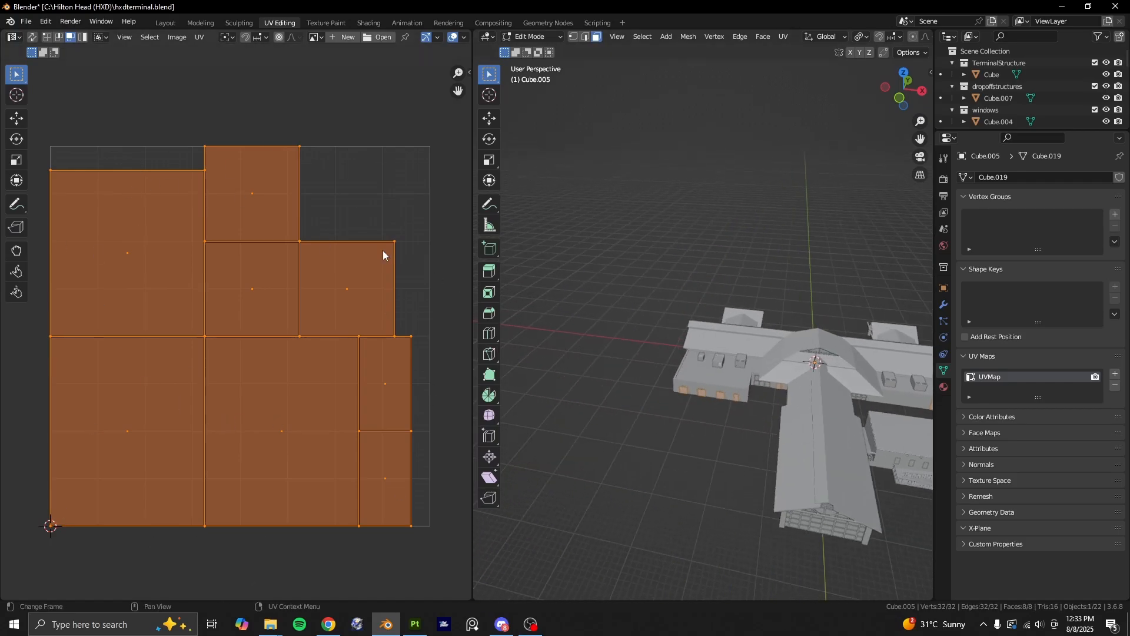
{"action": "middle_click_drag", "start_coordinate": [851, 471], "coordinate": [915, 462]}
{"action": "scroll", "coordinate": [914, 462], "scroll_direction": "up", "scroll_amount": 4}
{"action": "middle_click_drag", "start_coordinate": [848, 447], "coordinate": [882, 441]}
{"action": "middle_click_drag", "start_coordinate": [881, 441], "coordinate": [760, 415], "text": "shift"}
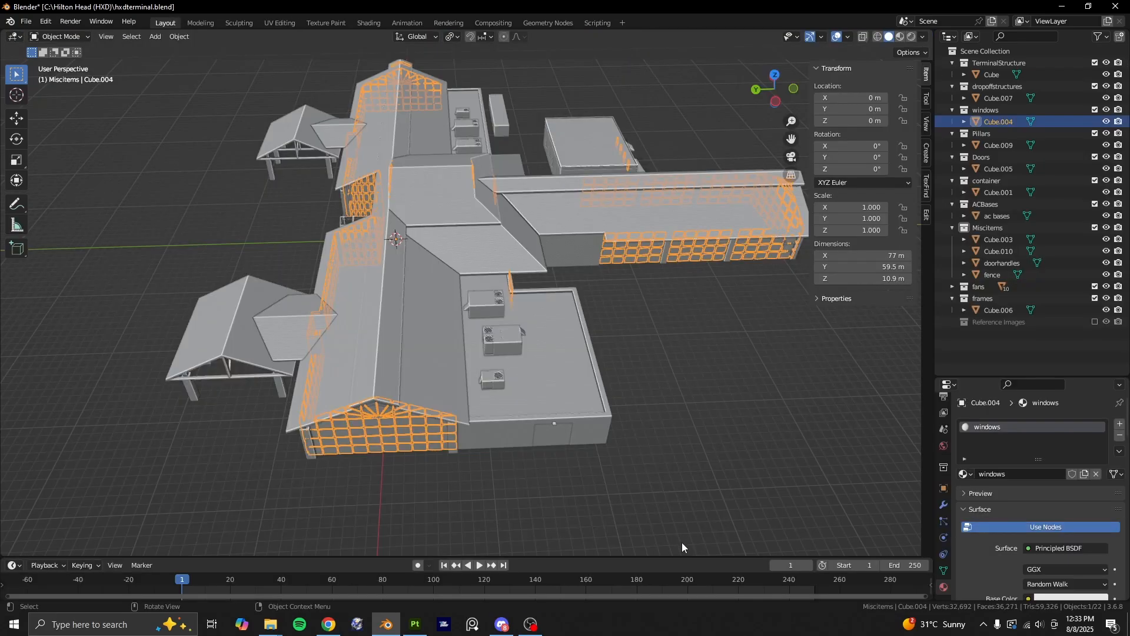
Select the dropoffstructures mesh and display its UV layout in the UV Editing workspace.
{"action": "left_click", "coordinate": [682, 542]}
{"action": "middle_click_drag", "start_coordinate": [501, 450], "coordinate": [592, 419]}
{"action": "left_click", "coordinate": [483, 374]}
{"action": "middle_click_drag", "start_coordinate": [627, 383], "coordinate": [598, 356]}
{"action": "key", "text": "Tab"}
{"action": "left_click", "coordinate": [281, 23]}
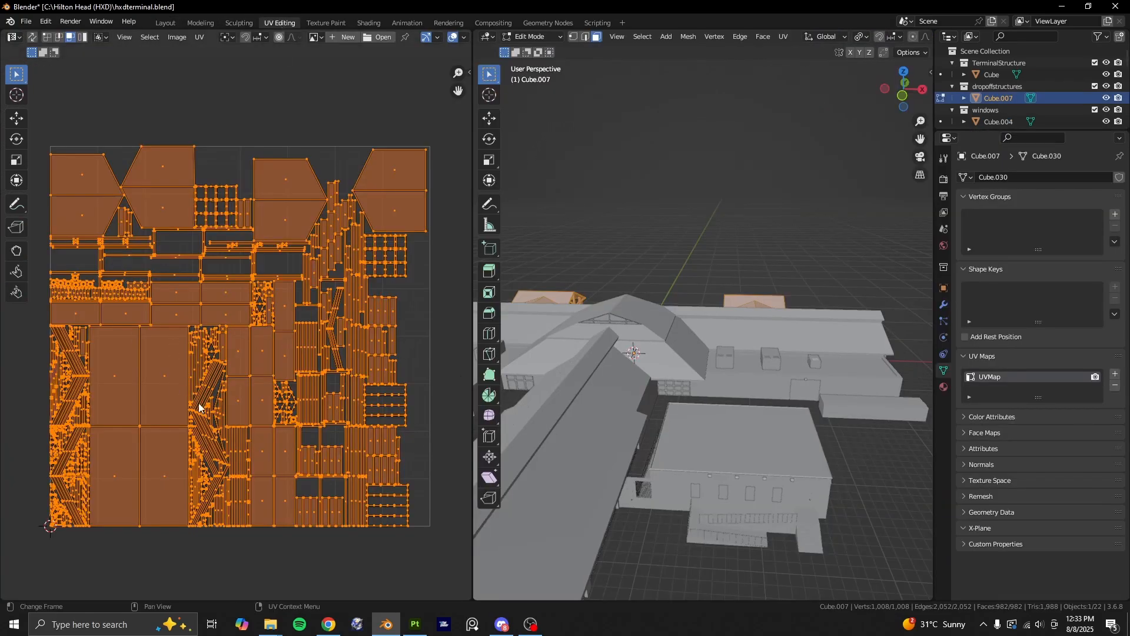
Examine the dropoffstructures UV islands and canopies, then leave Edit Mode and return to the Layout workspace.
{"action": "scroll", "coordinate": [199, 406], "scroll_direction": "up", "scroll_amount": 3}
{"action": "middle_click_drag", "start_coordinate": [677, 329], "coordinate": [719, 295]}
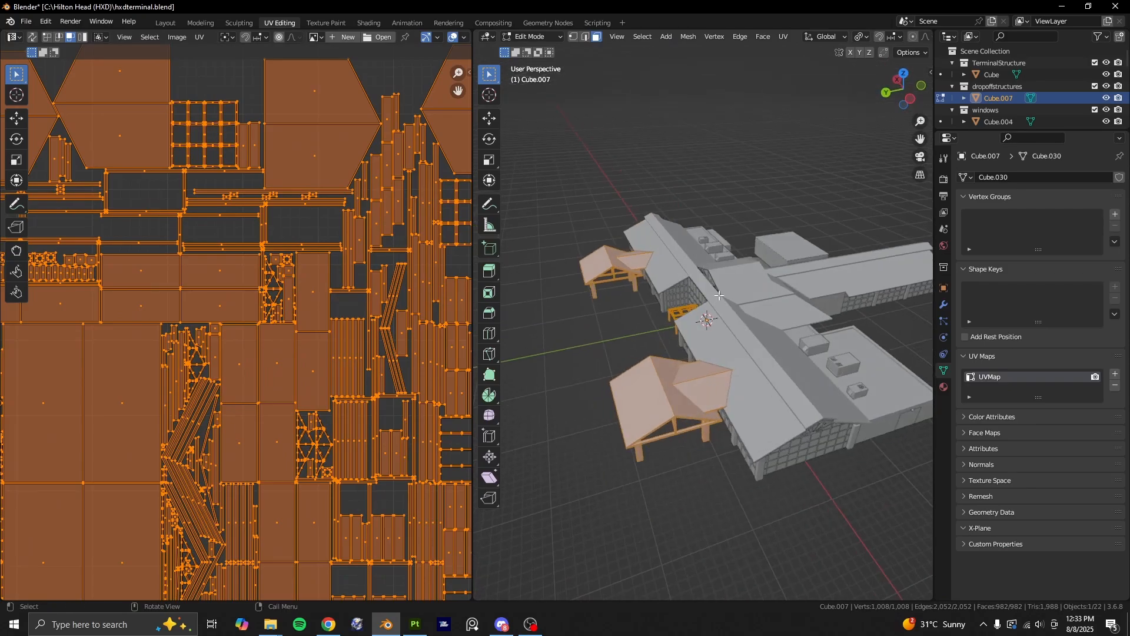
{"action": "scroll", "coordinate": [340, 200], "scroll_direction": "down", "scroll_amount": 5}
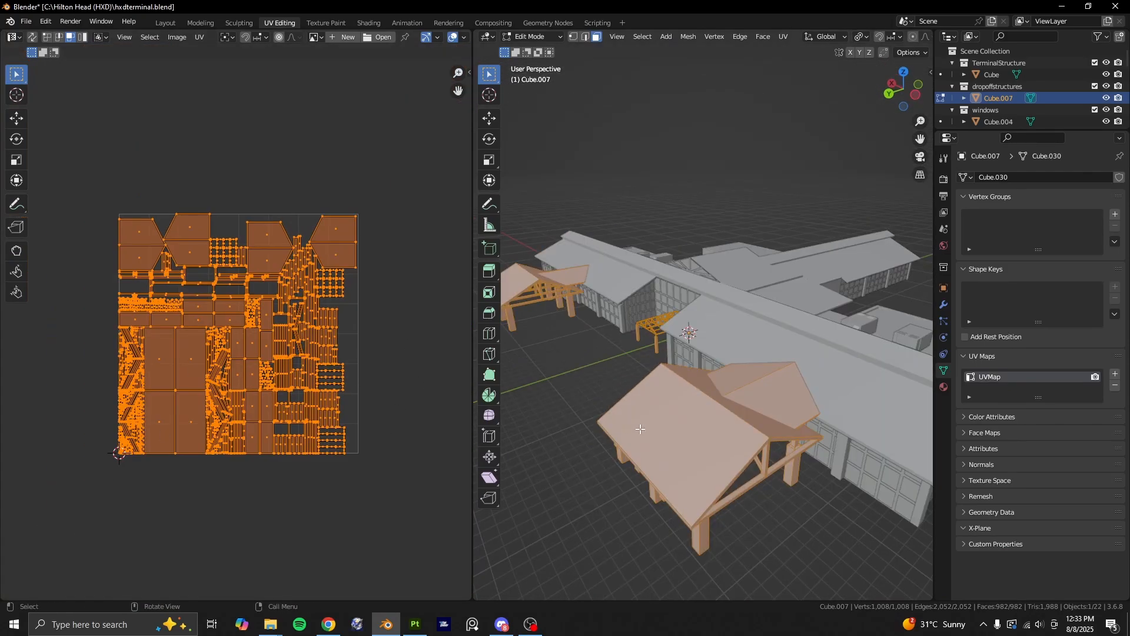
{"action": "key", "text": "Tab"}
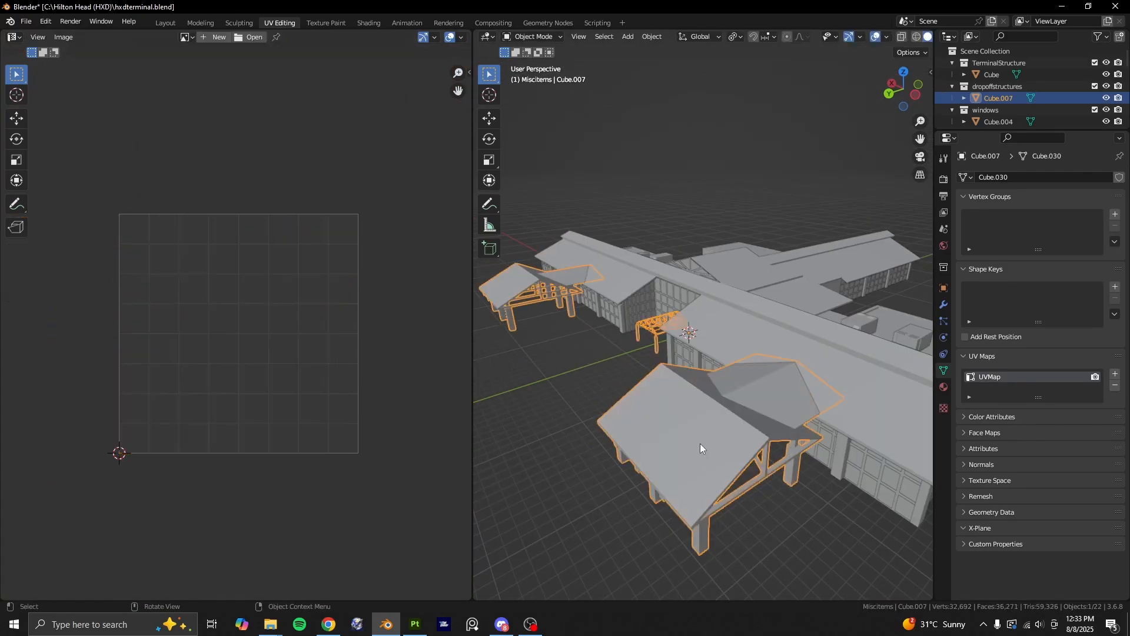
{"action": "middle_click_drag", "start_coordinate": [752, 409], "coordinate": [685, 411]}
{"action": "scroll", "coordinate": [685, 411], "scroll_direction": "down", "scroll_amount": 3}
{"action": "left_click", "coordinate": [166, 23]}
{"action": "scroll", "coordinate": [471, 306], "scroll_direction": "down", "scroll_amount": 2}
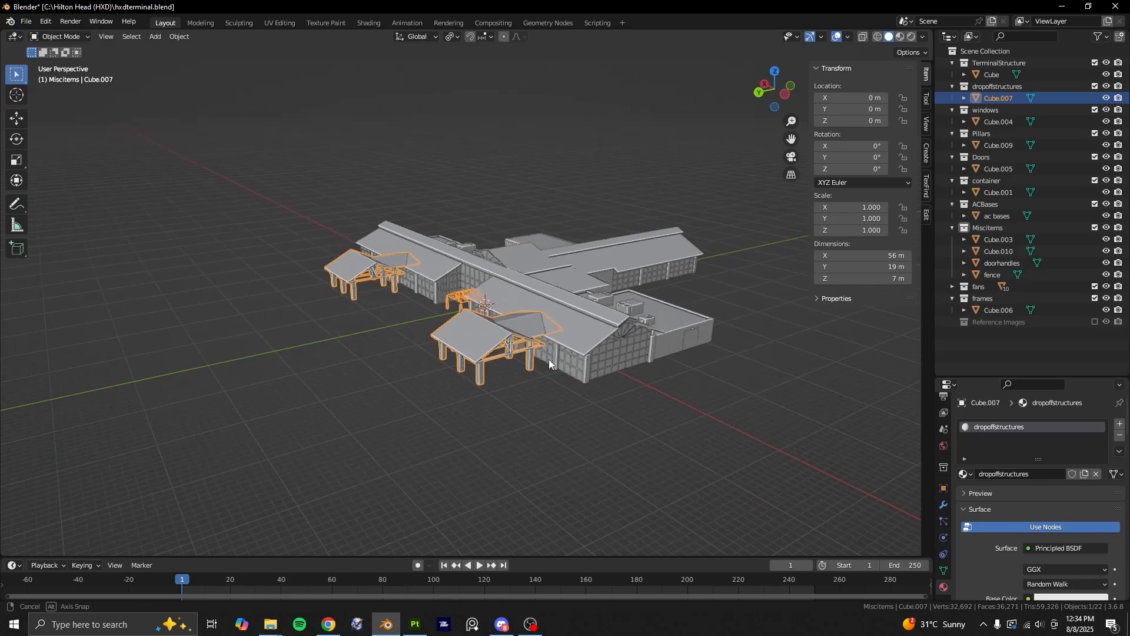
Review the extent of the TerminalStructure mesh from several sides of the building.
{"action": "middle_click_drag", "start_coordinate": [548, 359], "coordinate": [816, 312]}
{"action": "left_click", "coordinate": [691, 305]}
{"action": "left_click", "coordinate": [802, 491]}
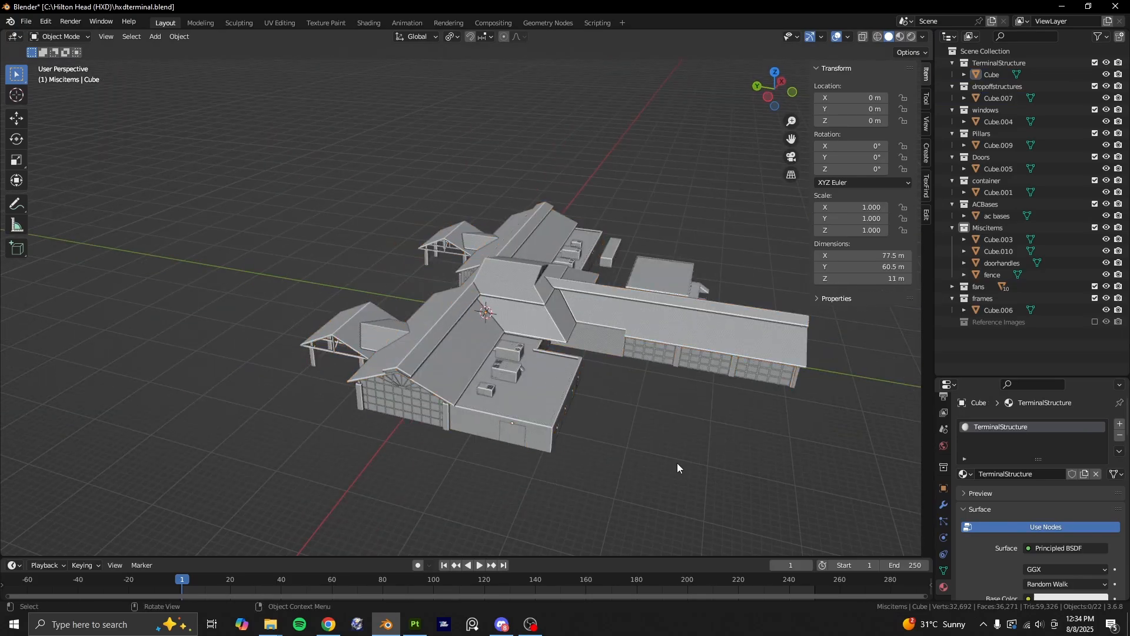
{"action": "scroll", "coordinate": [677, 463], "scroll_direction": "up", "scroll_amount": 2}
{"action": "scroll", "coordinate": [659, 445], "scroll_direction": "down", "scroll_amount": 3}
{"action": "middle_click_drag", "start_coordinate": [650, 412], "coordinate": [711, 409]}
{"action": "scroll", "coordinate": [648, 330], "scroll_direction": "up", "scroll_amount": 2}
{"action": "left_click", "coordinate": [628, 313]}
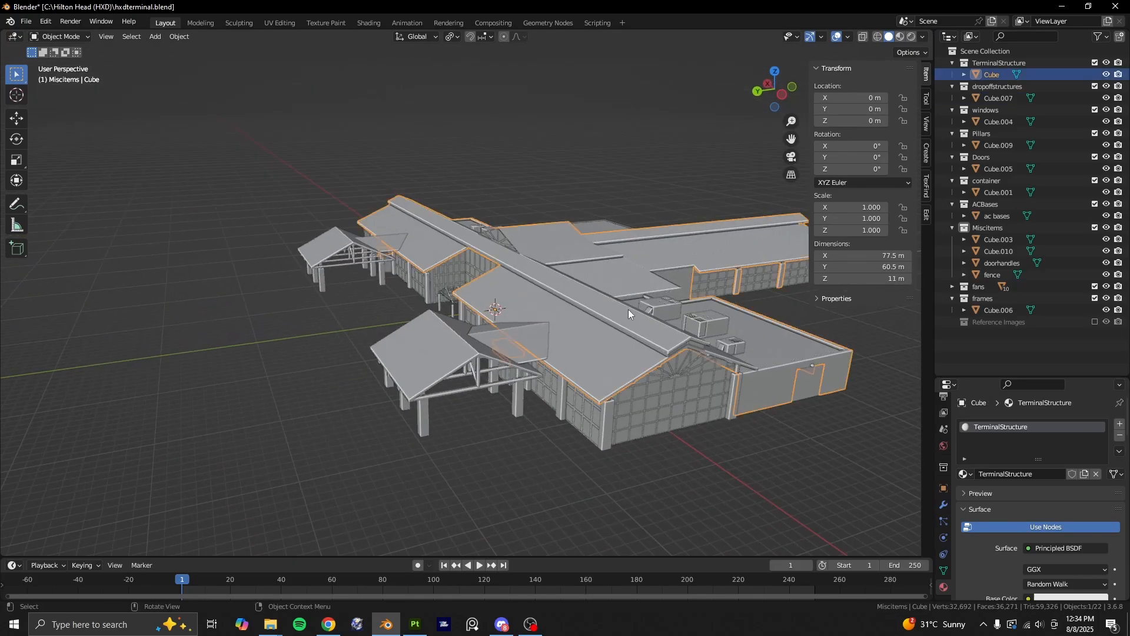
{"action": "middle_click_drag", "start_coordinate": [658, 259], "coordinate": [635, 366]}
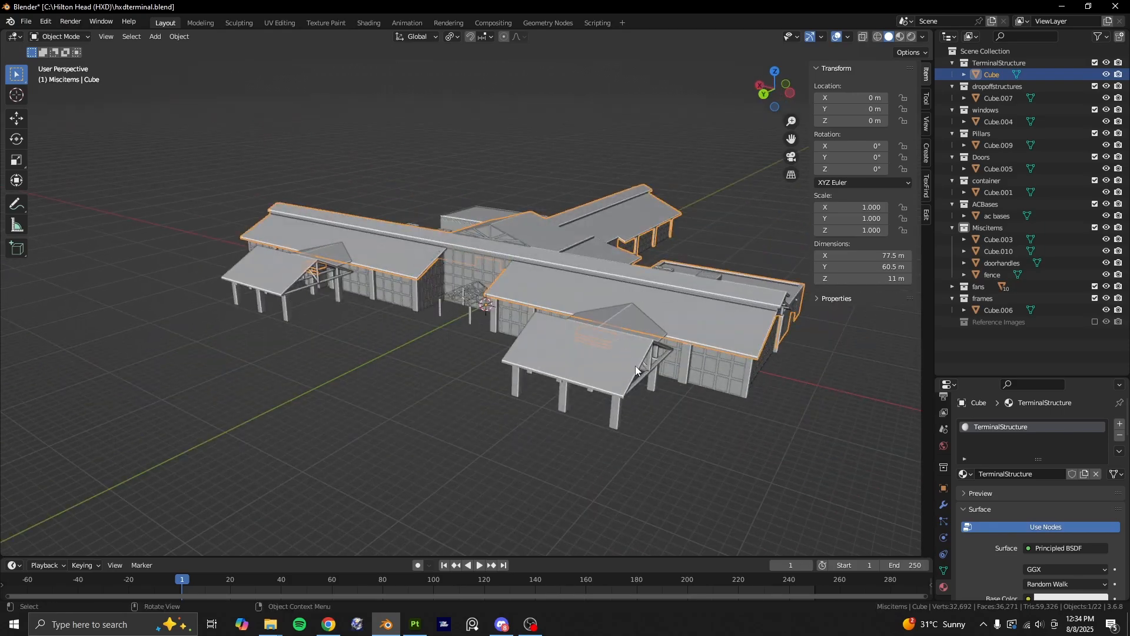
Compare the drop-off canopies, the container building and the main terminal structure by selecting each mesh.
{"action": "left_click", "coordinate": [628, 348]}
{"action": "middle_click_drag", "start_coordinate": [467, 255], "coordinate": [487, 389]}
{"action": "left_click", "coordinate": [364, 365]}
{"action": "middle_click_drag", "start_coordinate": [363, 365], "coordinate": [503, 409]}
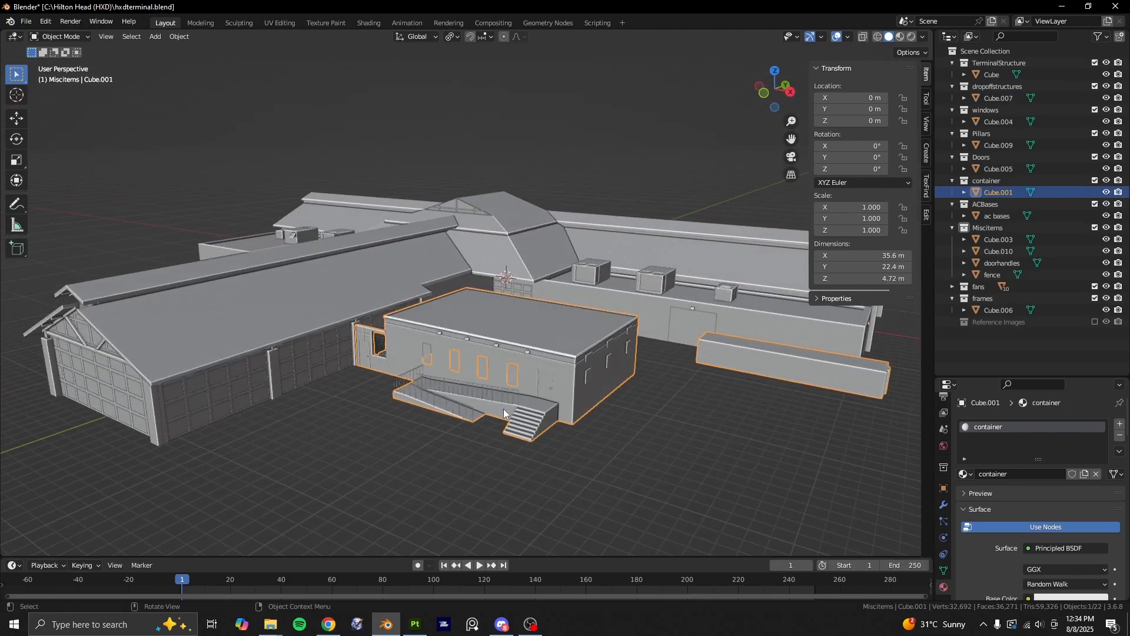
{"action": "scroll", "coordinate": [512, 405], "scroll_direction": "up", "scroll_amount": 4}
{"action": "scroll", "coordinate": [515, 408], "scroll_direction": "down", "scroll_amount": 5}
{"action": "left_click", "coordinate": [281, 372]}
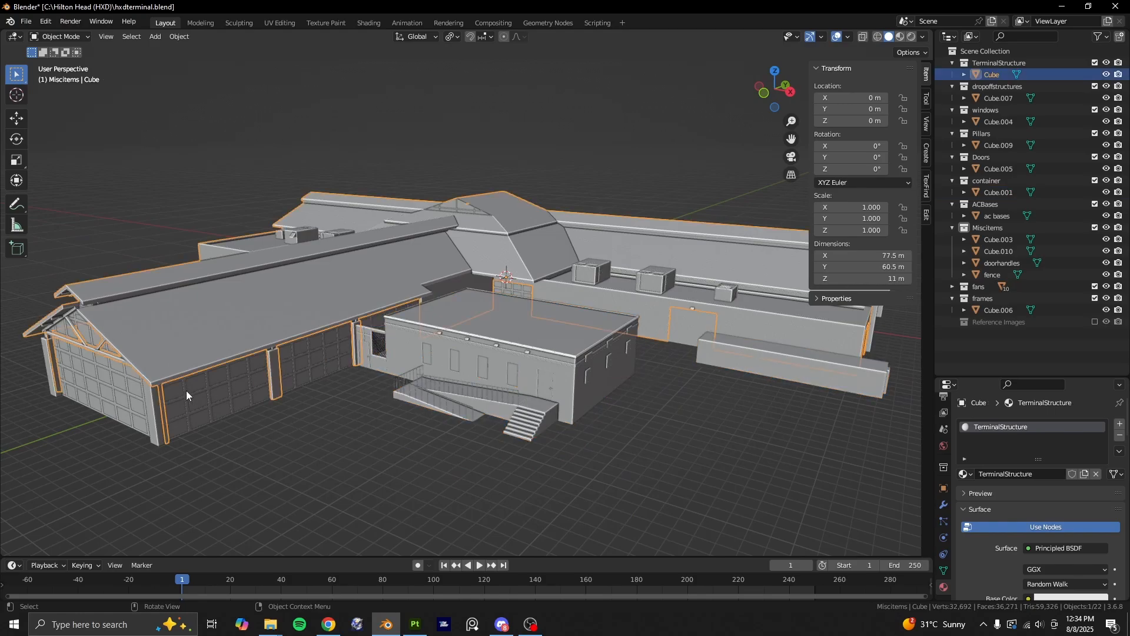
Inspect the Pillars mesh's UV layout, then return to the Layout workspace and select the wall lights in Miscitems.
{"action": "left_click", "coordinate": [152, 402]}
{"action": "middle_click_drag", "start_coordinate": [151, 401], "coordinate": [489, 372]}
{"action": "key", "text": "Tab"}
{"action": "left_click", "coordinate": [280, 23]}
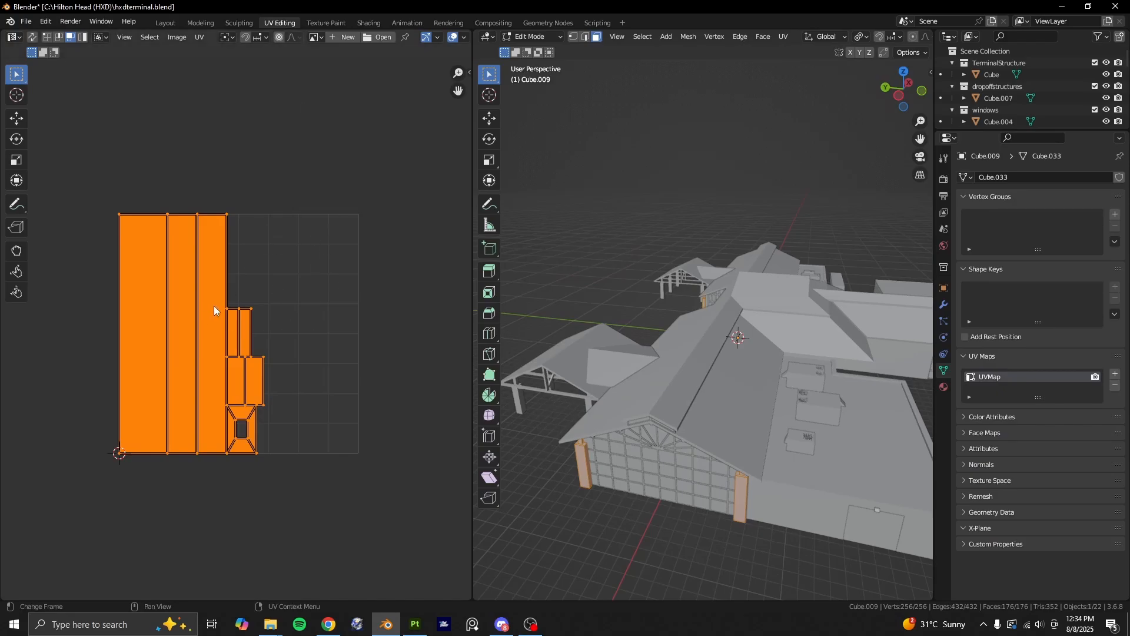
{"action": "left_click", "coordinate": [166, 23]}
{"action": "left_click", "coordinate": [511, 353]}
{"action": "middle_click_drag", "start_coordinate": [511, 354], "coordinate": [454, 394]}
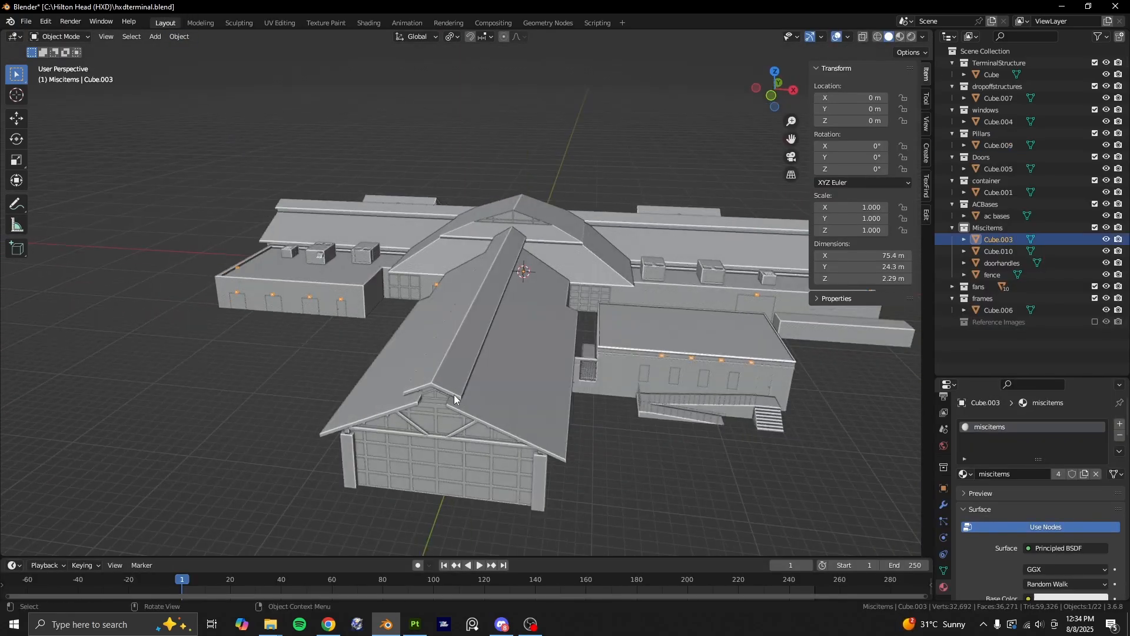
Select all the Miscitems meshes, including the fence, and show them in the UV Editing workspace.
{"action": "left_click", "coordinate": [990, 273], "text": "shift"}
{"action": "key", "text": "alt+a"}
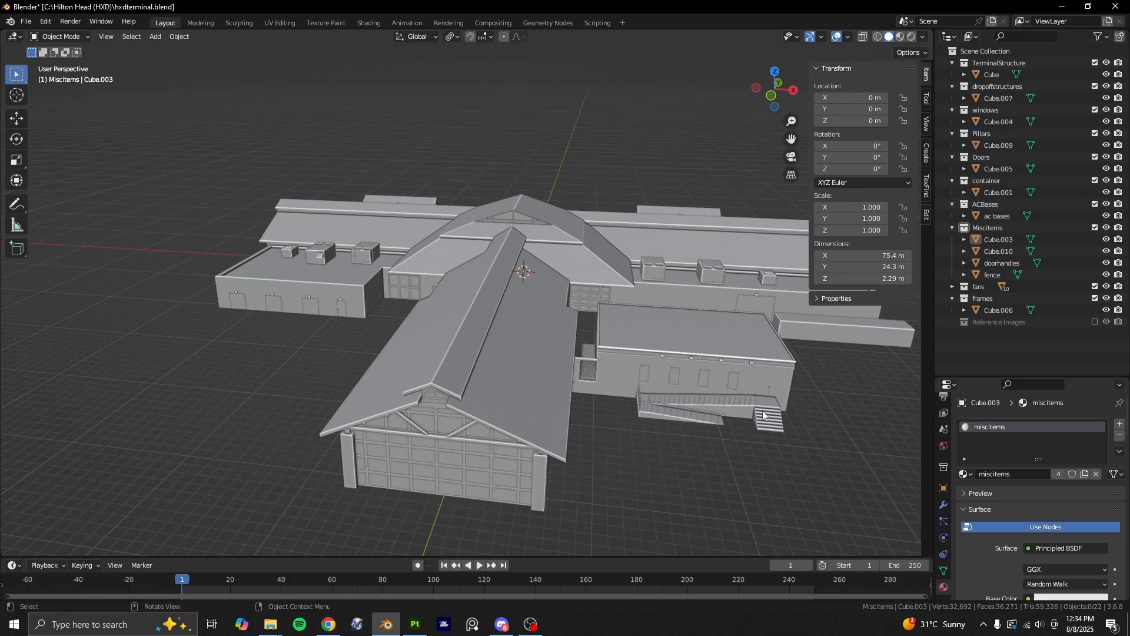
{"action": "middle_click_drag", "start_coordinate": [764, 415], "coordinate": [644, 381]}
{"action": "left_click", "coordinate": [279, 23]}
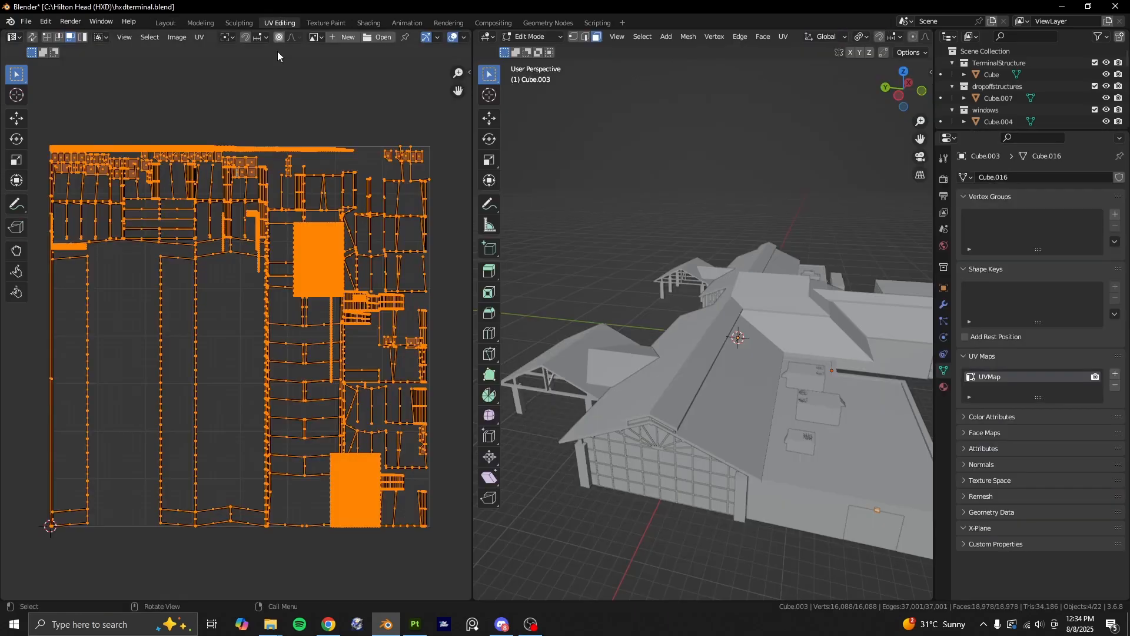
Examine the UV islands of the combined Miscitems meshes alongside the model, then return to the Layout workspace.
{"action": "scroll", "coordinate": [806, 415], "scroll_direction": "down", "scroll_amount": 2}
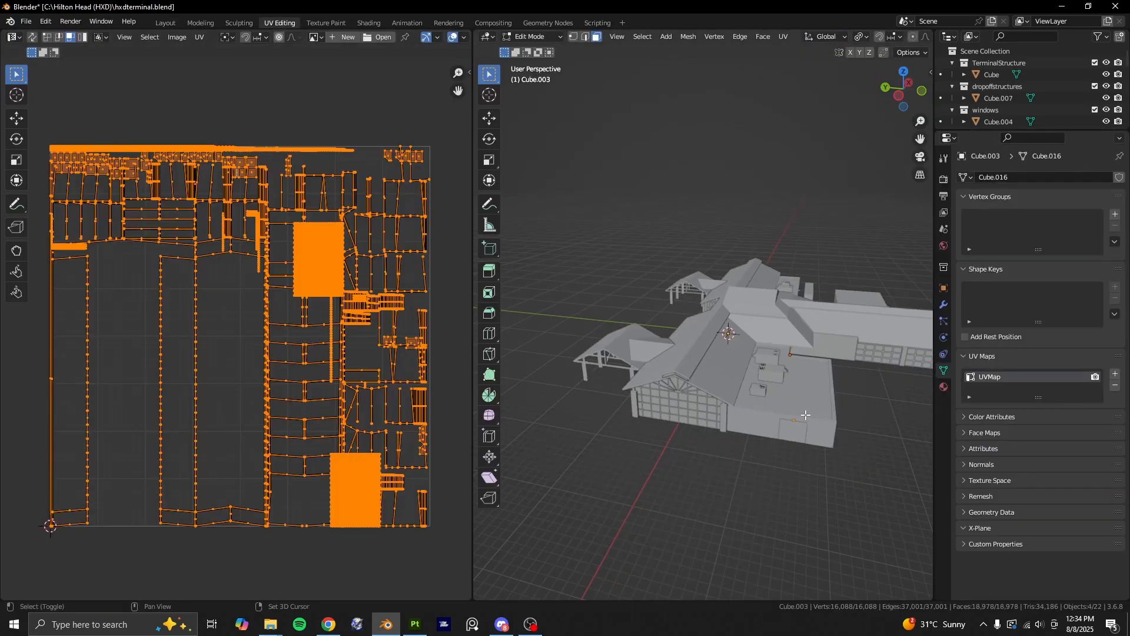
{"action": "middle_click_drag", "start_coordinate": [806, 415], "coordinate": [727, 401]}
{"action": "scroll", "coordinate": [860, 377], "scroll_direction": "up", "scroll_amount": 3}
{"action": "scroll", "coordinate": [323, 213], "scroll_direction": "up", "scroll_amount": 4}
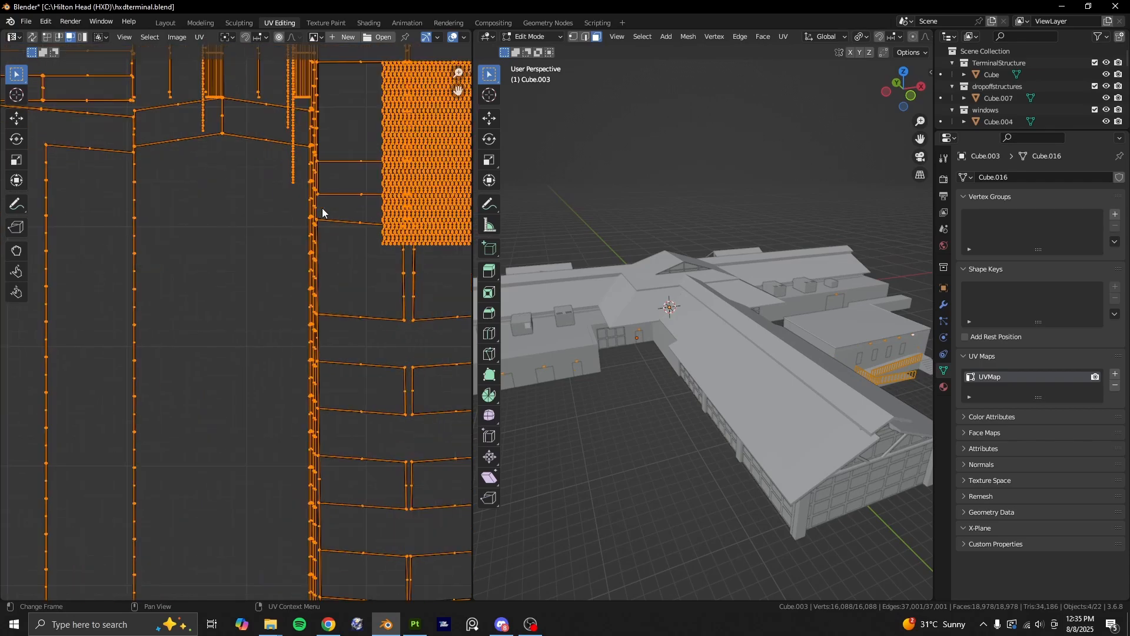
{"action": "scroll", "coordinate": [405, 127], "scroll_direction": "up", "scroll_amount": 6}
{"action": "middle_click_drag", "start_coordinate": [405, 127], "coordinate": [283, 345]}
{"action": "scroll", "coordinate": [263, 352], "scroll_direction": "down", "scroll_amount": 8}
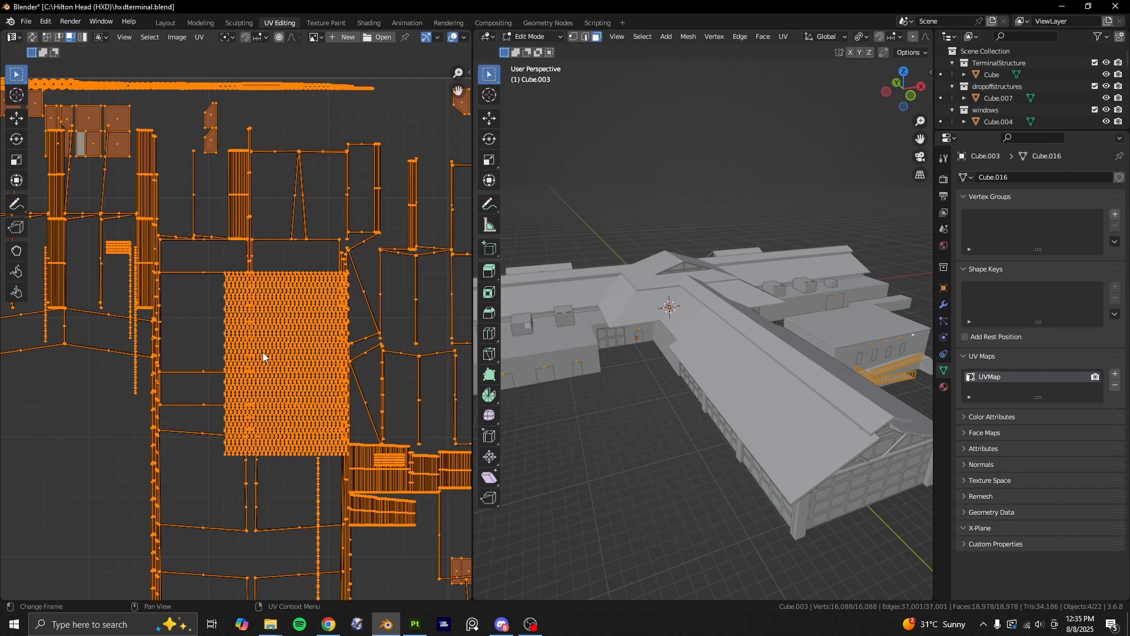
{"action": "left_click", "coordinate": [165, 22]}
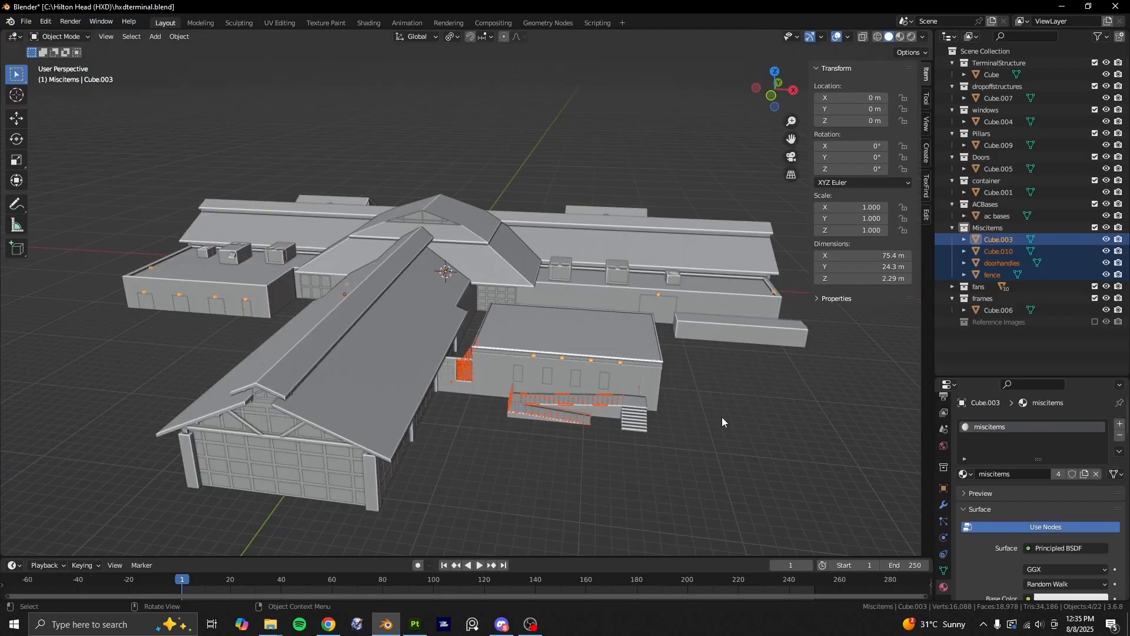
Inspect parts around the terminal, including the frames mesh, by selecting them individually, and clear the selection.
{"action": "middle_click_drag", "start_coordinate": [722, 417], "coordinate": [524, 394]}
{"action": "left_click", "coordinate": [464, 414]}
{"action": "left_click", "coordinate": [683, 485]}
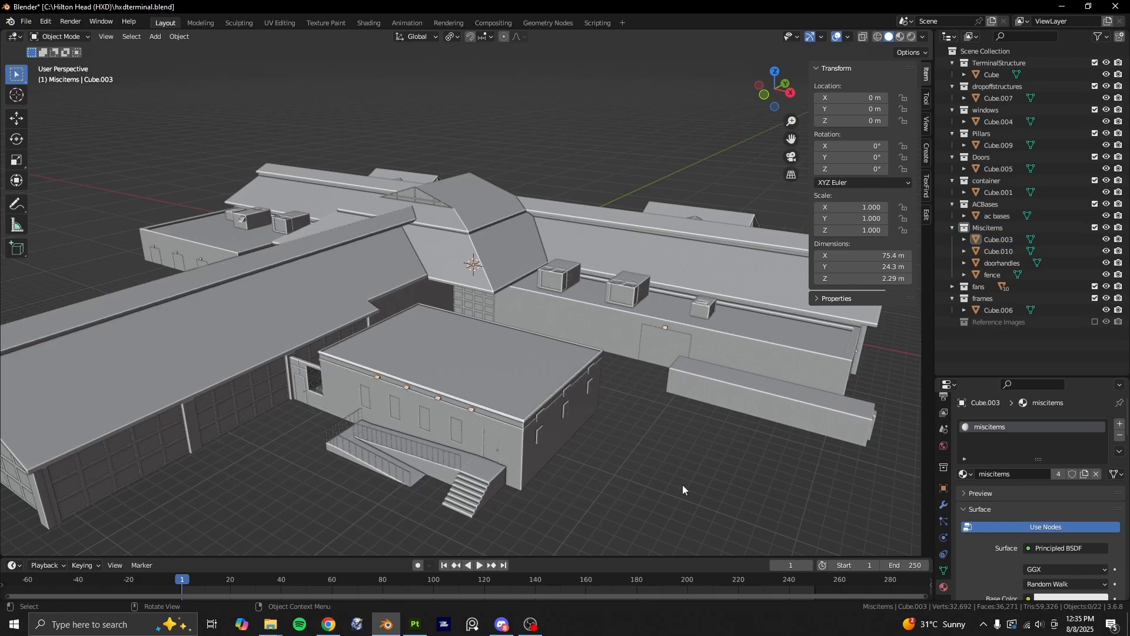
{"action": "scroll", "coordinate": [688, 471], "scroll_direction": "down", "scroll_amount": 5}
{"action": "scroll", "coordinate": [694, 450], "scroll_direction": "up", "scroll_amount": 3}
{"action": "left_click", "coordinate": [635, 321]}
{"action": "middle_click_drag", "start_coordinate": [516, 313], "coordinate": [463, 305]}
{"action": "left_click", "coordinate": [564, 406]}
{"action": "left_click", "coordinate": [605, 484]}
Select the TerminalStructure mesh, clear the selection, and review the building from its courtyard side and gabled end.
{"action": "scroll", "coordinate": [583, 430], "scroll_direction": "up", "scroll_amount": 1}
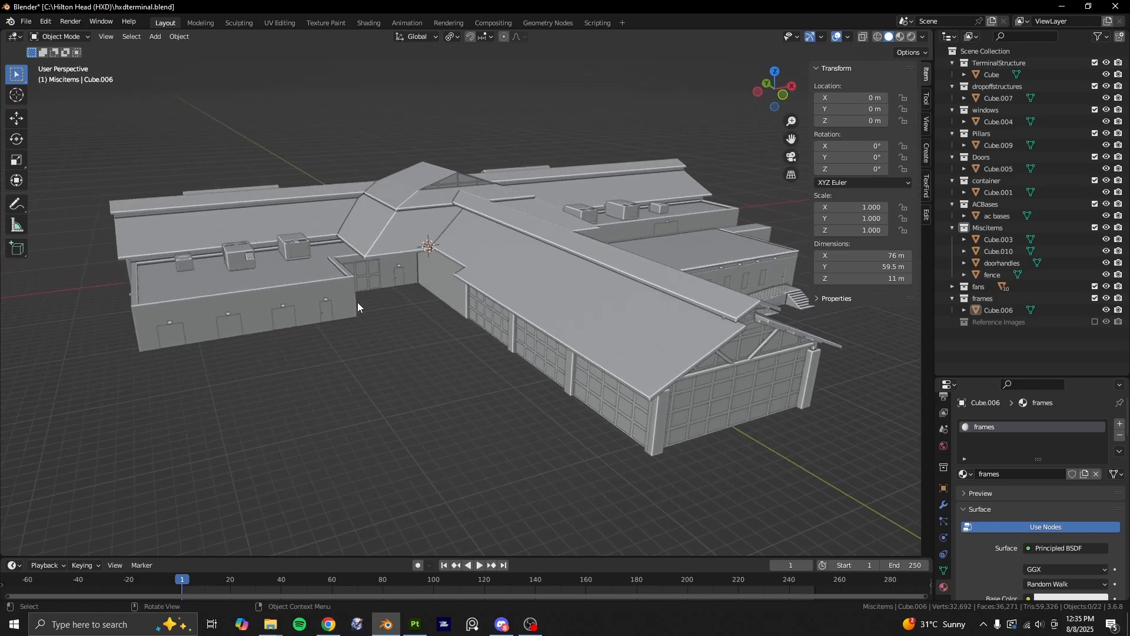
{"action": "middle_click_drag", "start_coordinate": [358, 302], "coordinate": [675, 352]}
{"action": "left_click", "coordinate": [675, 352]}
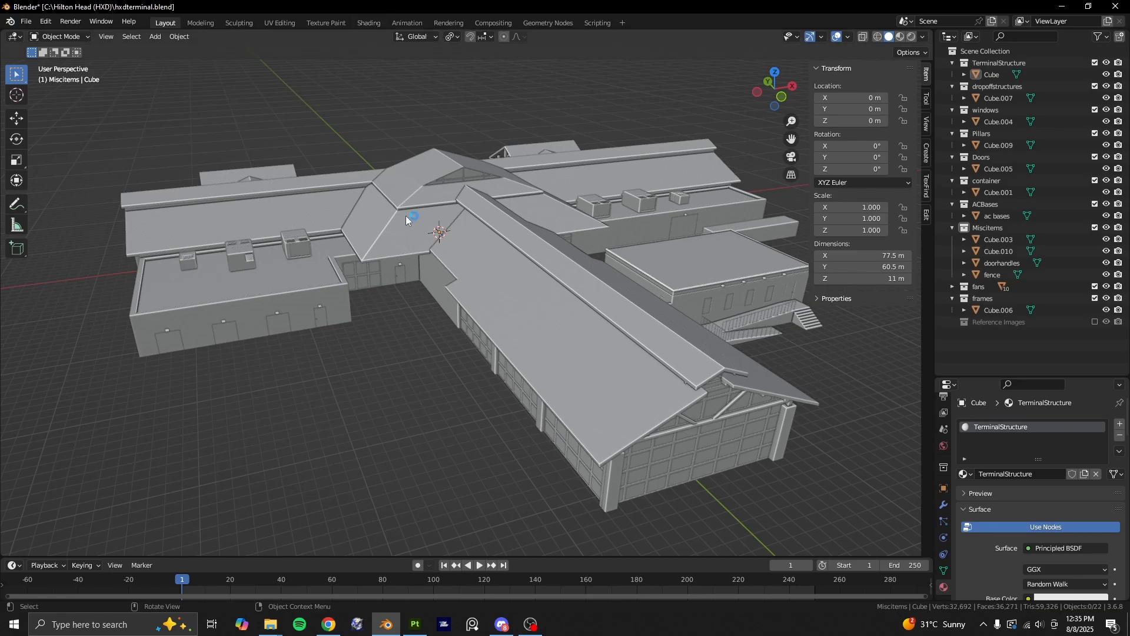
{"action": "scroll", "coordinate": [518, 312], "scroll_direction": "down", "scroll_amount": 1}
{"action": "scroll", "coordinate": [488, 304], "scroll_direction": "up", "scroll_amount": 1}
{"action": "middle_click_drag", "start_coordinate": [671, 440], "coordinate": [696, 430]}
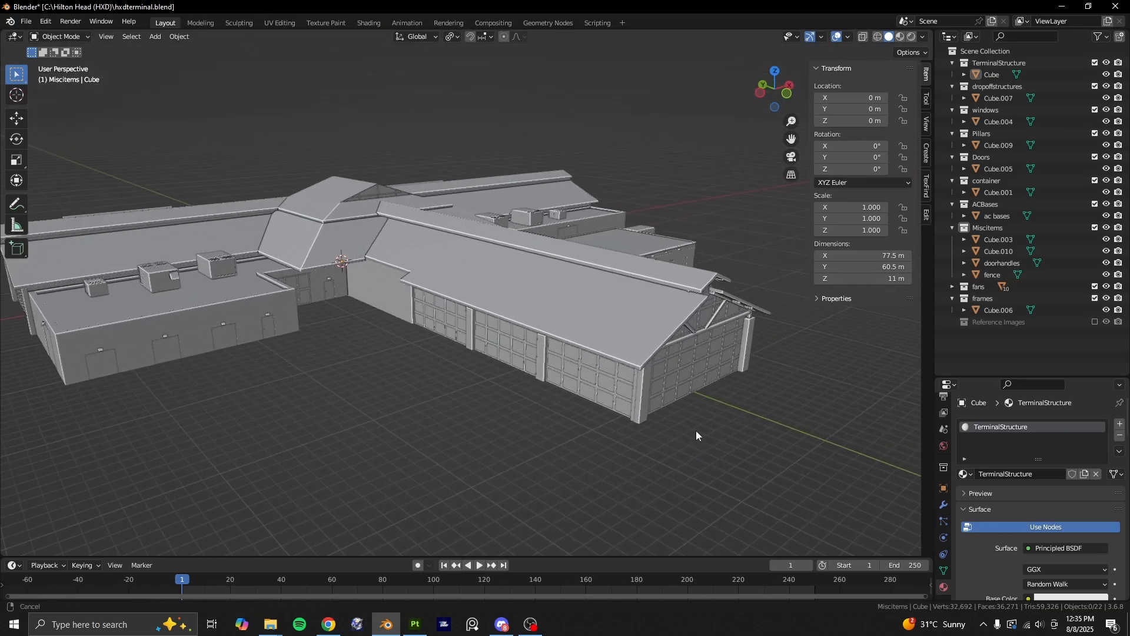
{"action": "scroll", "coordinate": [696, 430], "scroll_direction": "down", "scroll_amount": 1}
Open the scene properties and review the Root Collections listed in the X-Plane export settings.
{"action": "left_click", "coordinate": [946, 431]}
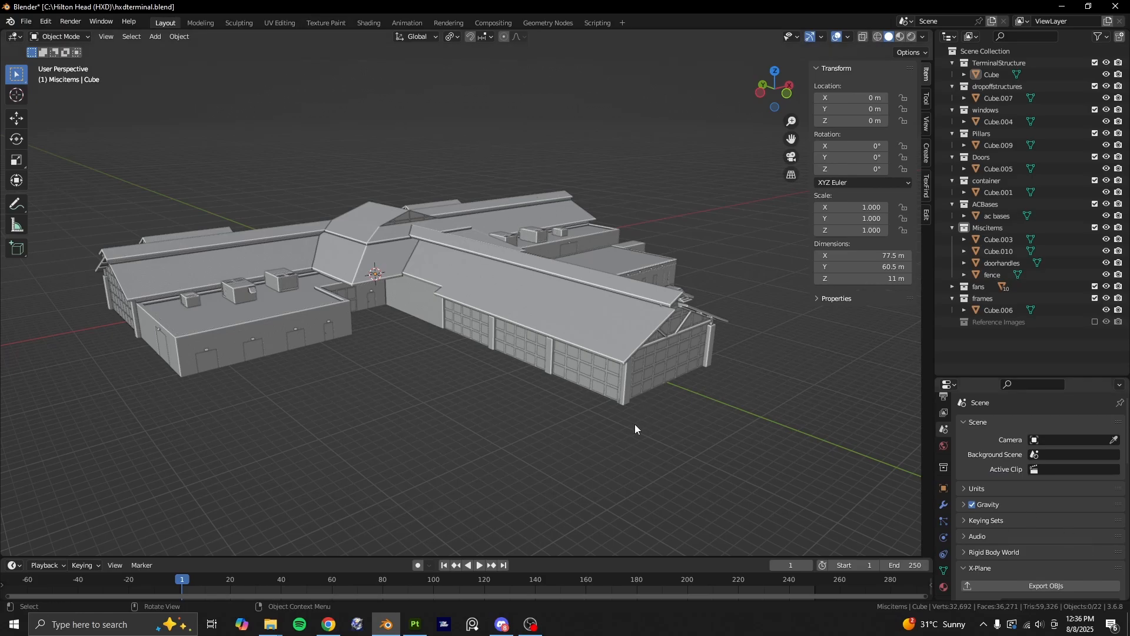
{"action": "scroll", "coordinate": [1024, 543], "scroll_direction": "down", "scroll_amount": 8}
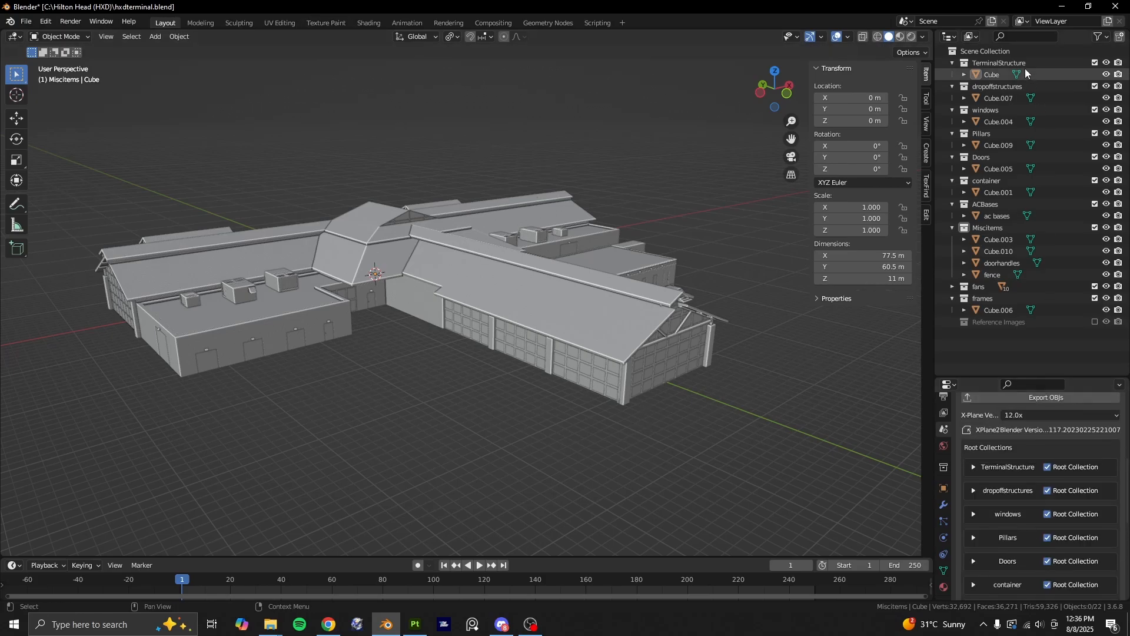
{"action": "scroll", "coordinate": [1054, 518], "scroll_direction": "down", "scroll_amount": 6}
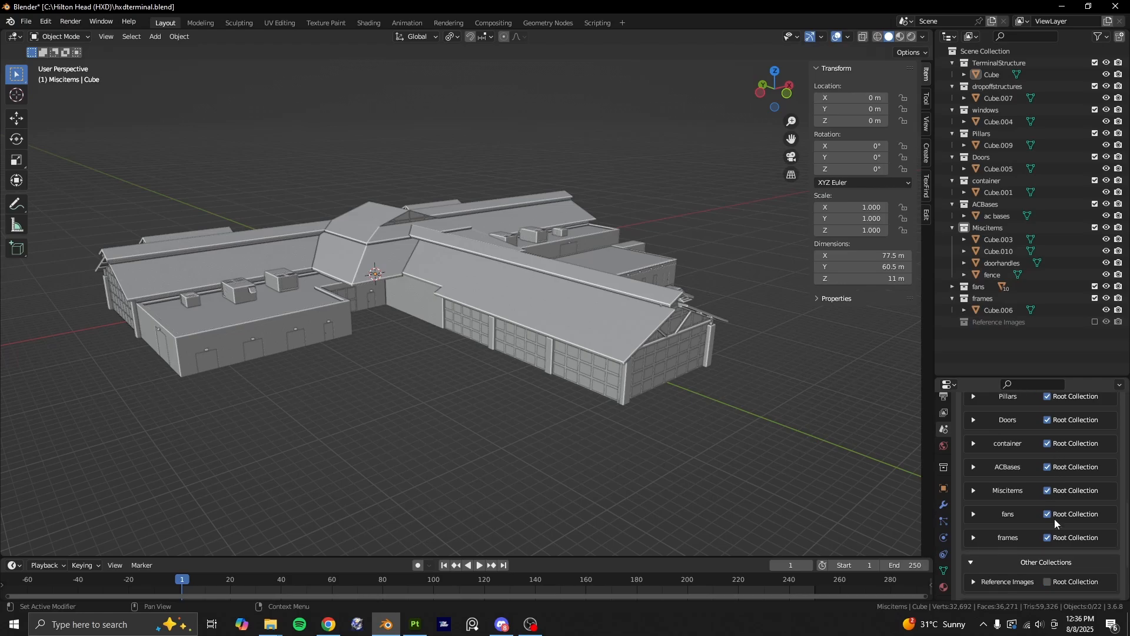
{"action": "scroll", "coordinate": [1055, 519], "scroll_direction": "up", "scroll_amount": 2}
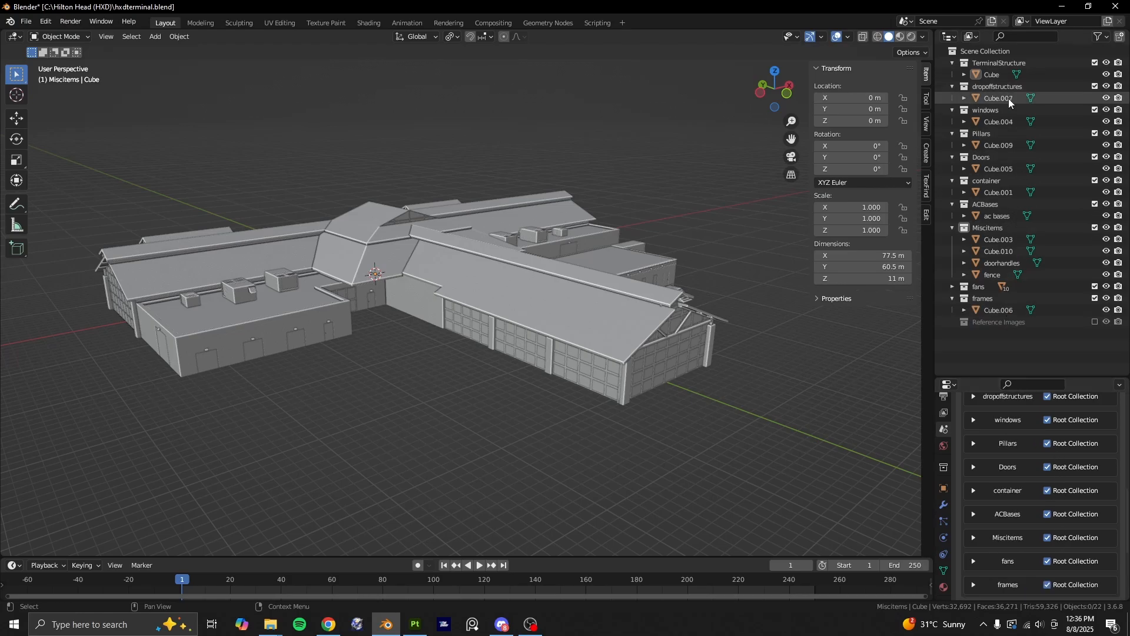
Select the TerminalStructure mesh, check its matching root collection entry, and clear the selection.
{"action": "left_click", "coordinate": [995, 74]}
{"action": "scroll", "coordinate": [1021, 483], "scroll_direction": "up", "scroll_amount": 3}
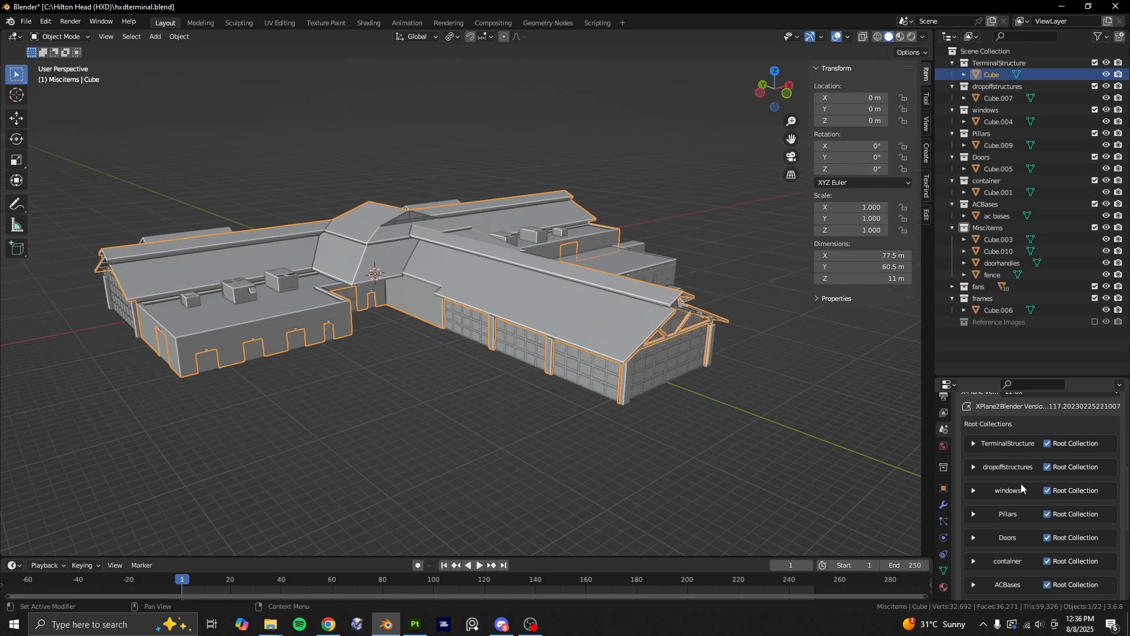
{"action": "left_click", "coordinate": [1016, 444]}
{"action": "left_click", "coordinate": [1016, 444]}
{"action": "left_click", "coordinate": [736, 397]}
{"action": "left_click", "coordinate": [624, 333]}
{"action": "left_click", "coordinate": [804, 397]}
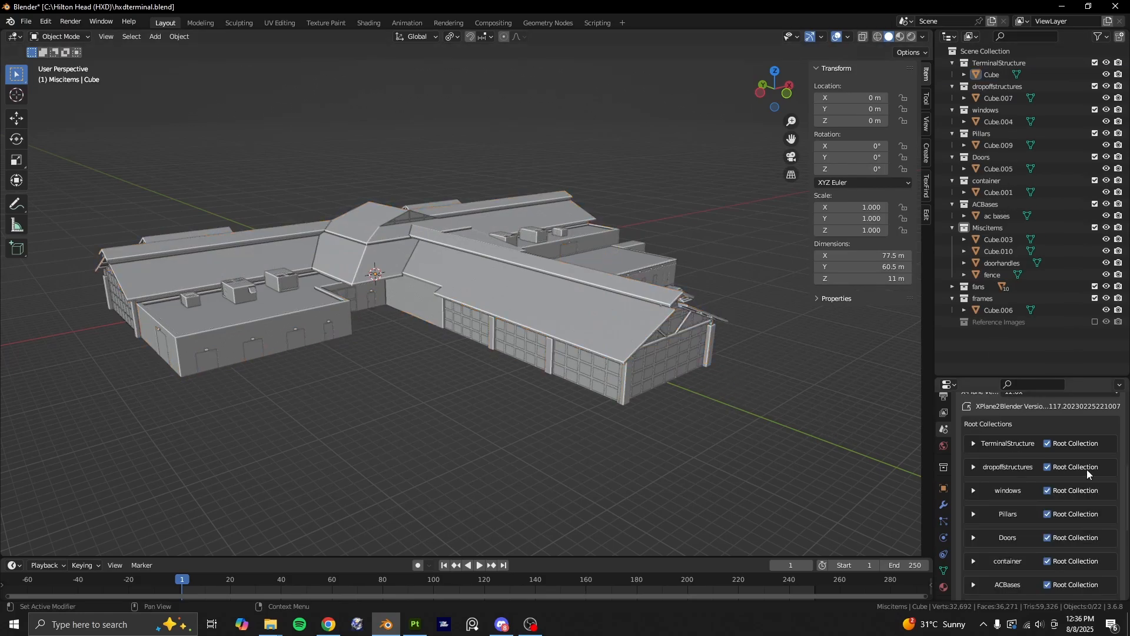
Expand the TerminalStructure root collection, review its texture paths and global material options, and collapse it again.
{"action": "left_click", "coordinate": [1026, 446]}
{"action": "scroll", "coordinate": [1043, 441], "scroll_direction": "down", "scroll_amount": 2}
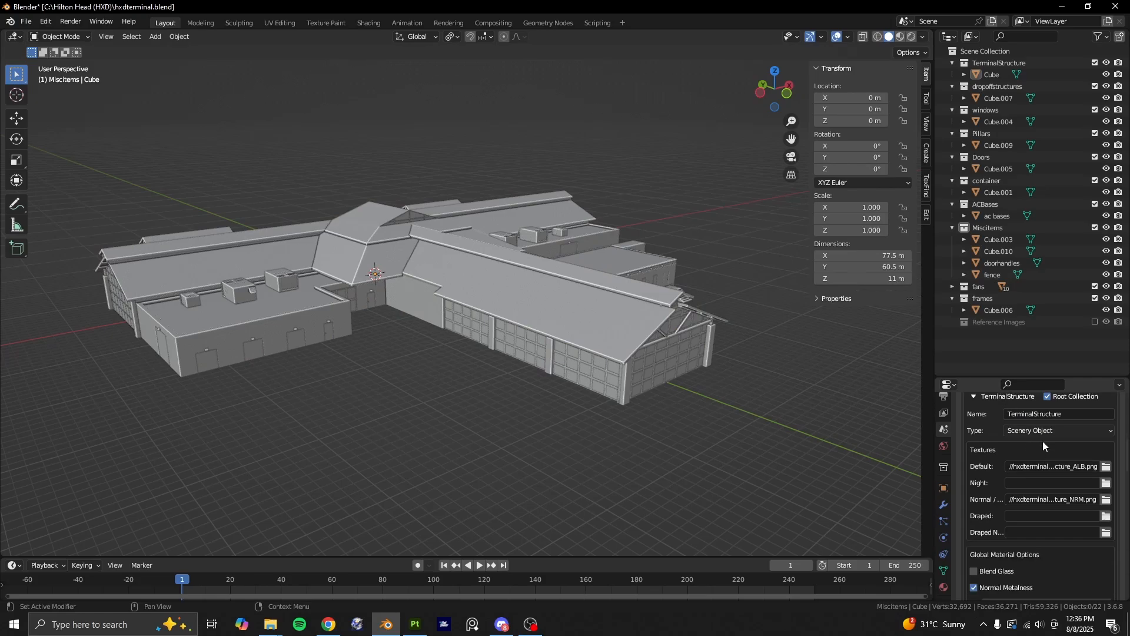
{"action": "scroll", "coordinate": [1056, 438], "scroll_direction": "down", "scroll_amount": 8}
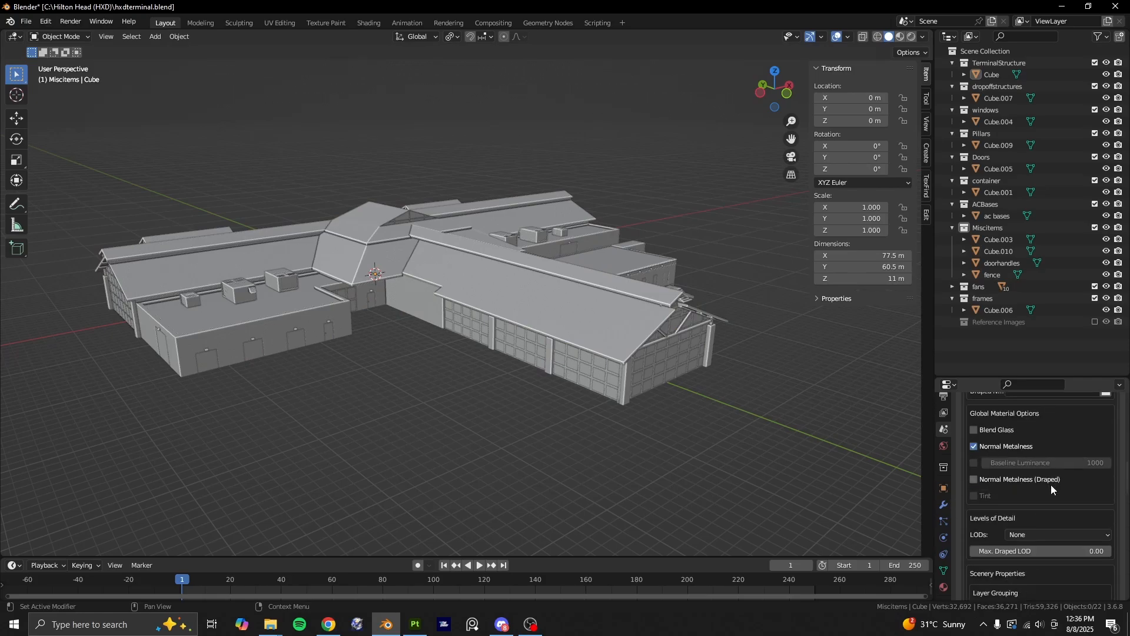
{"action": "scroll", "coordinate": [1039, 486], "scroll_direction": "up", "scroll_amount": 10}
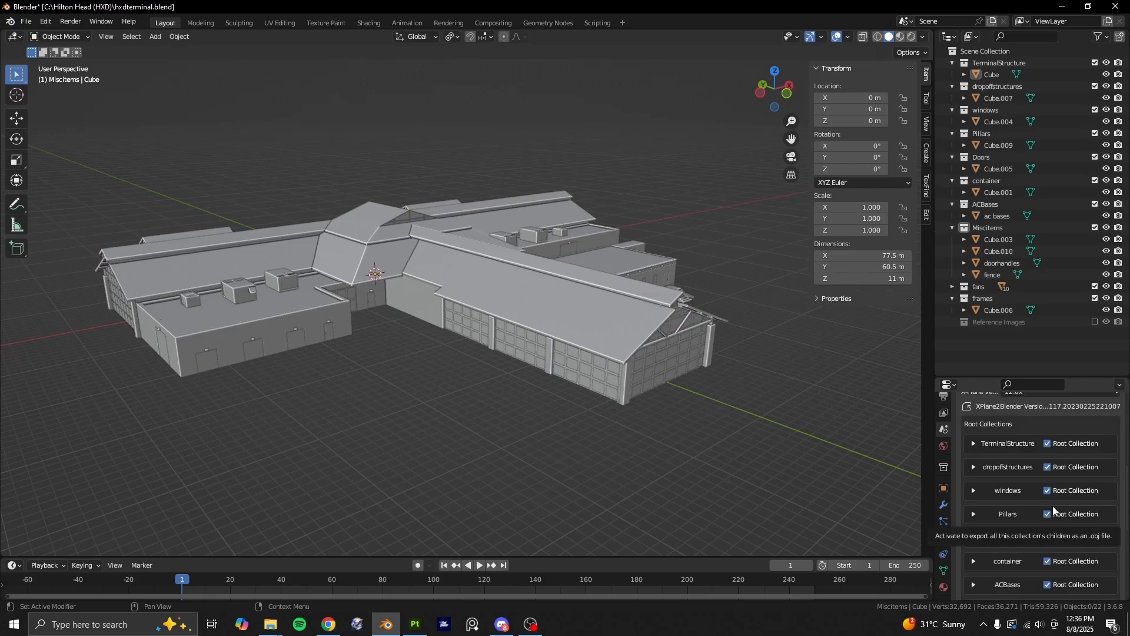
Review the albedo and normal texture paths assigned to the dropoffstructures root collection, then collapse its entry.
{"action": "scroll", "coordinate": [1056, 522], "scroll_direction": "down", "scroll_amount": 3}
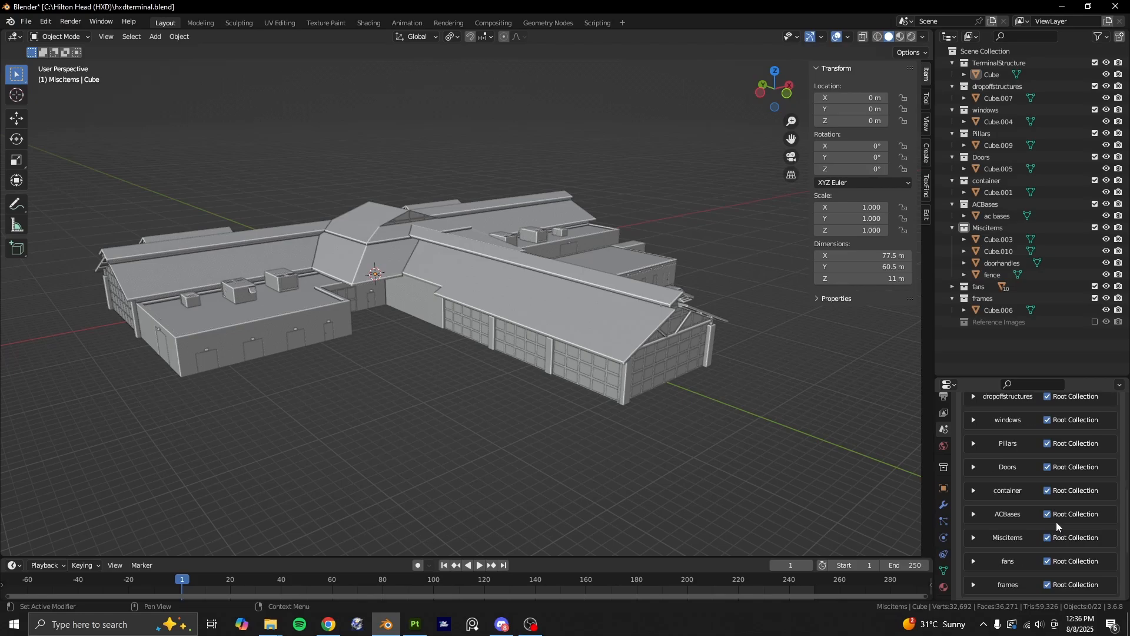
{"action": "scroll", "coordinate": [1033, 500], "scroll_direction": "up", "scroll_amount": 2}
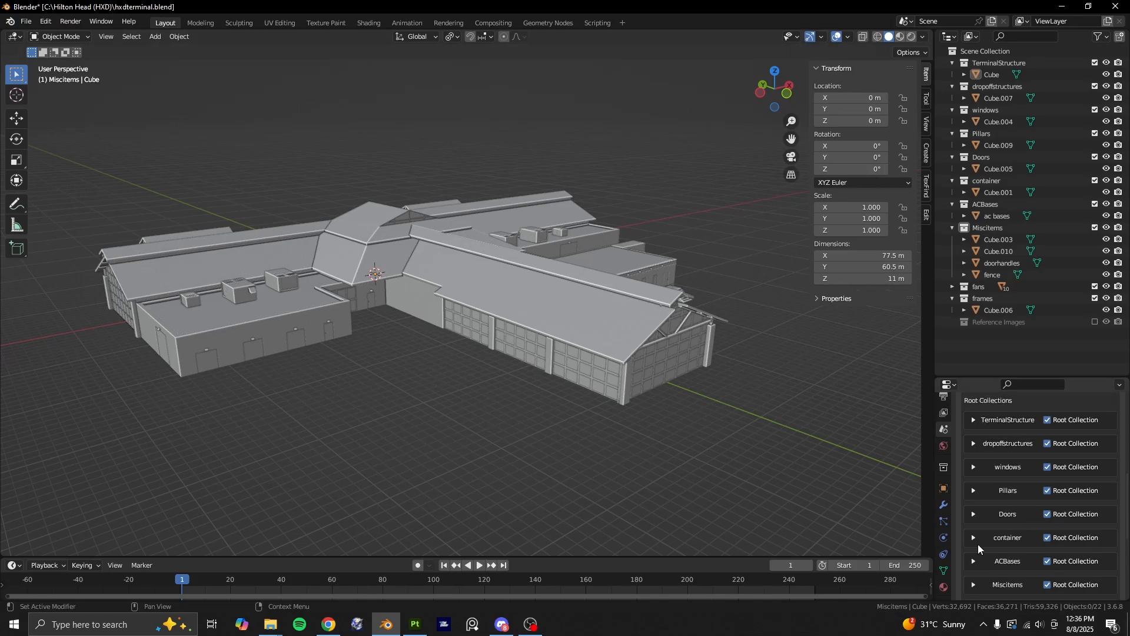
{"action": "left_click", "coordinate": [1026, 466]}
{"action": "left_click", "coordinate": [1025, 444]}
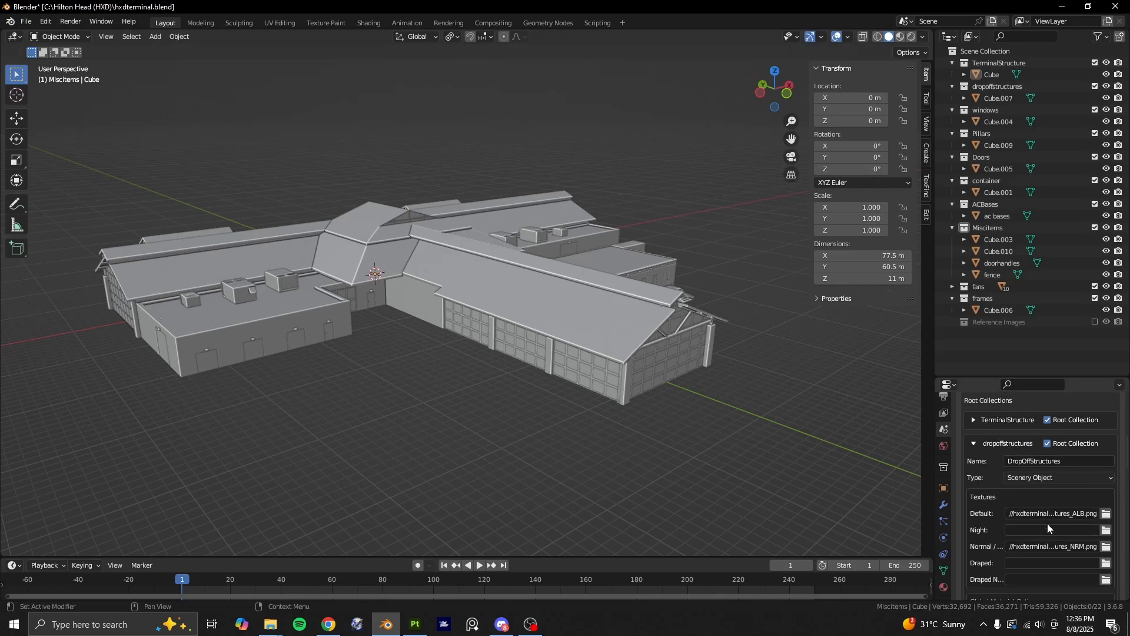
{"action": "left_click", "coordinate": [1003, 445]}
{"action": "scroll", "coordinate": [1016, 511], "scroll_direction": "down", "scroll_amount": 4}
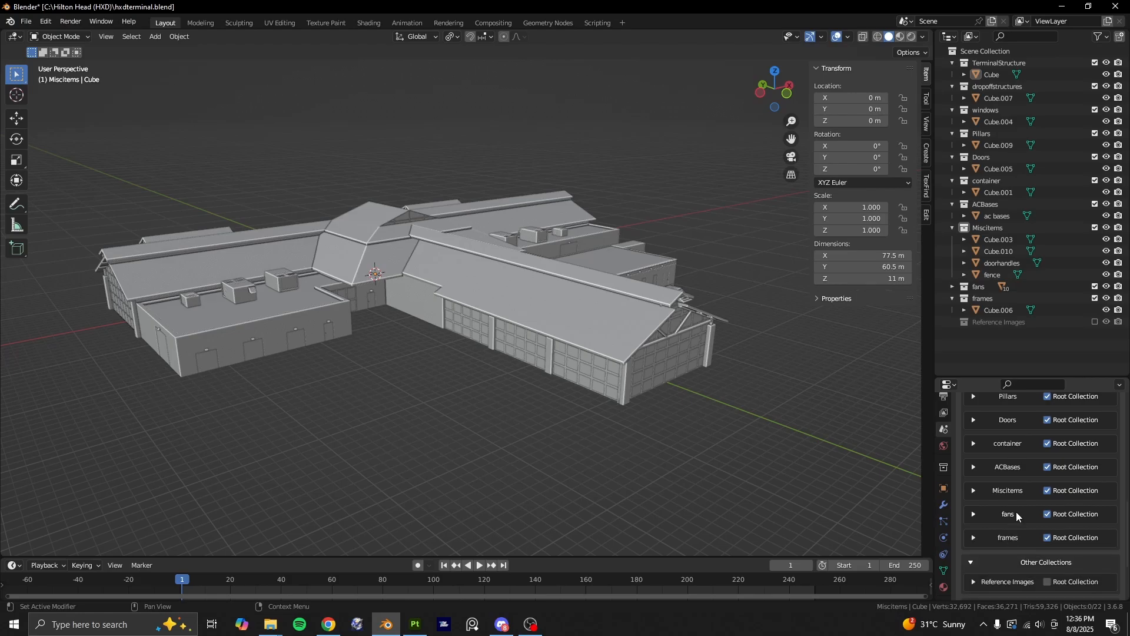
Check the export settings of the Miscitems and ACBases root collections, then return to the Export OBJs command.
{"action": "left_click", "coordinate": [1017, 486]}
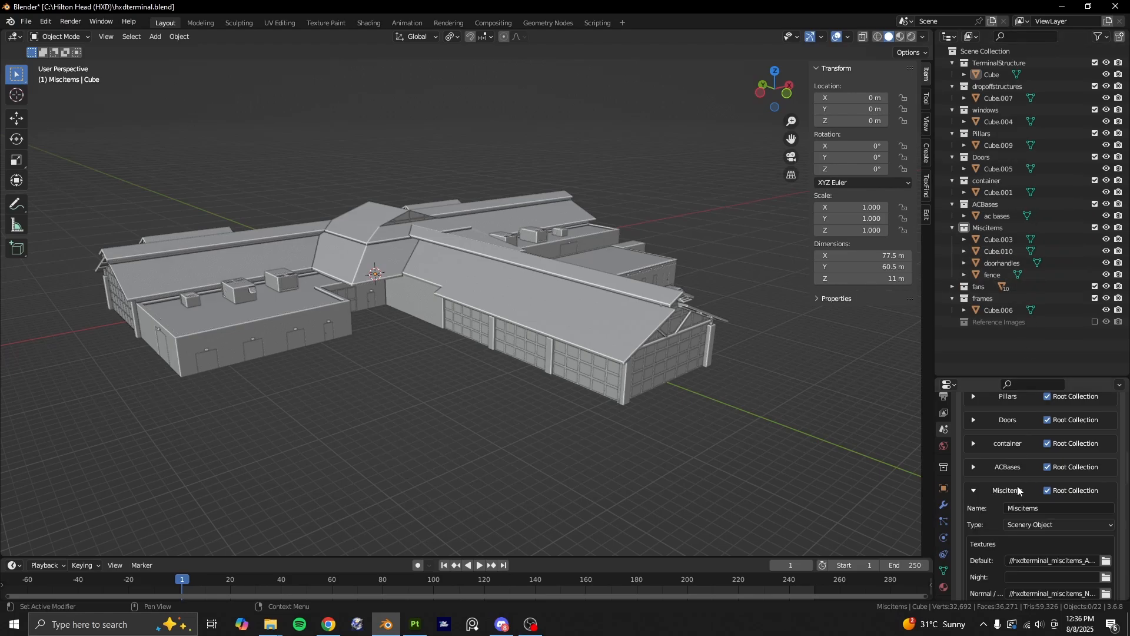
{"action": "left_click", "coordinate": [1005, 467]}
{"action": "left_click", "coordinate": [1000, 468]}
{"action": "left_click", "coordinate": [1000, 465]}
{"action": "left_click", "coordinate": [1001, 468]}
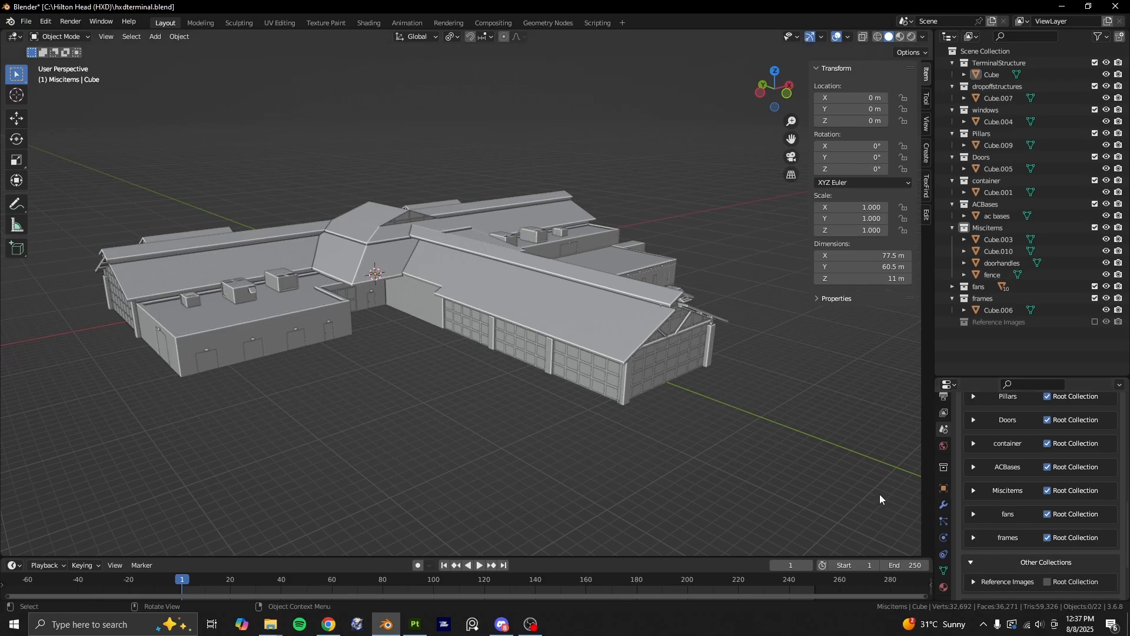
{"action": "scroll", "coordinate": [879, 493], "scroll_direction": "up", "scroll_amount": 4}
{"action": "scroll", "coordinate": [836, 454], "scroll_direction": "down", "scroll_amount": 3}
{"action": "scroll", "coordinate": [991, 468], "scroll_direction": "up", "scroll_amount": 4}
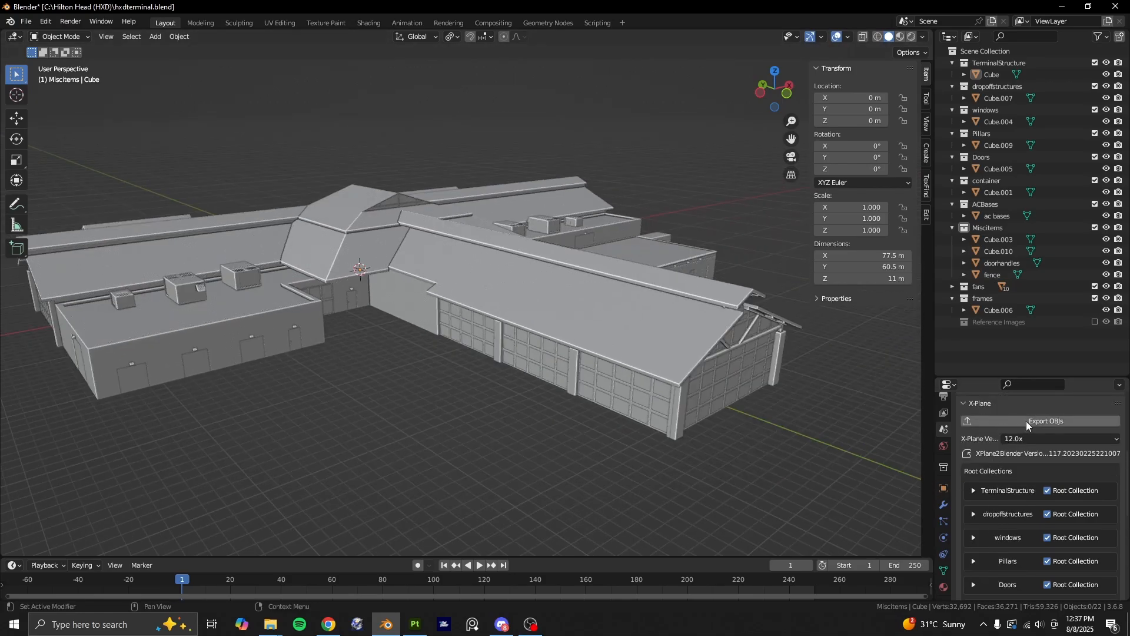
Switch to the Hilton Head (HXD) folder in File Explorer and highlight the exported 3D objects and textures, then clear the selection.
{"action": "mouse_move", "coordinate": [271, 625]}
{"action": "left_click", "coordinate": [177, 565]}
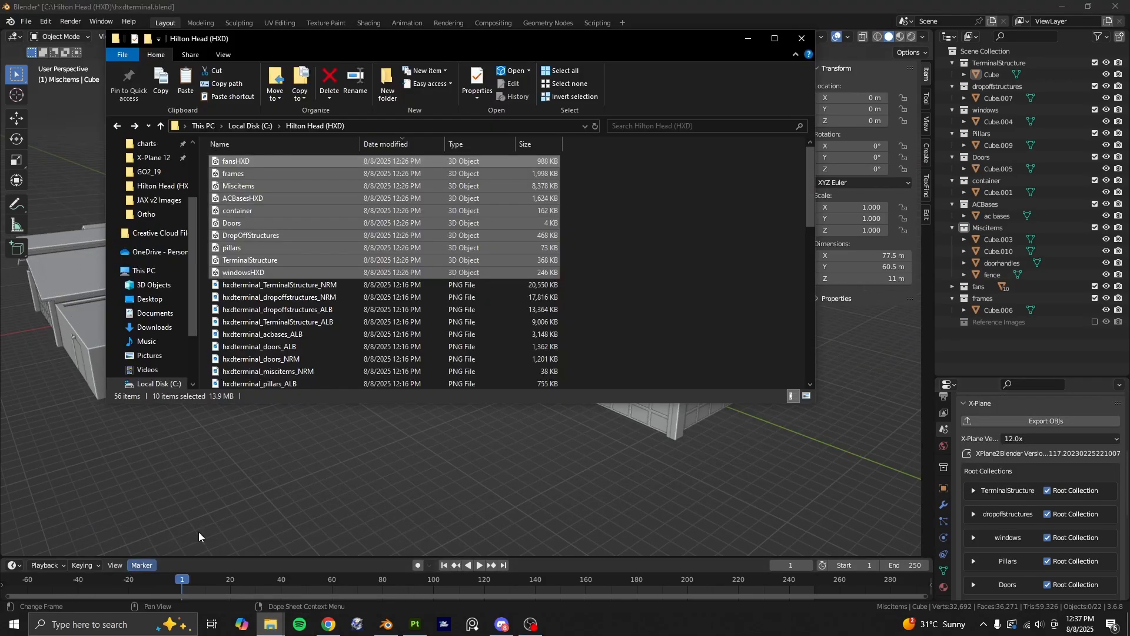
{"action": "left_click", "coordinate": [458, 164]}
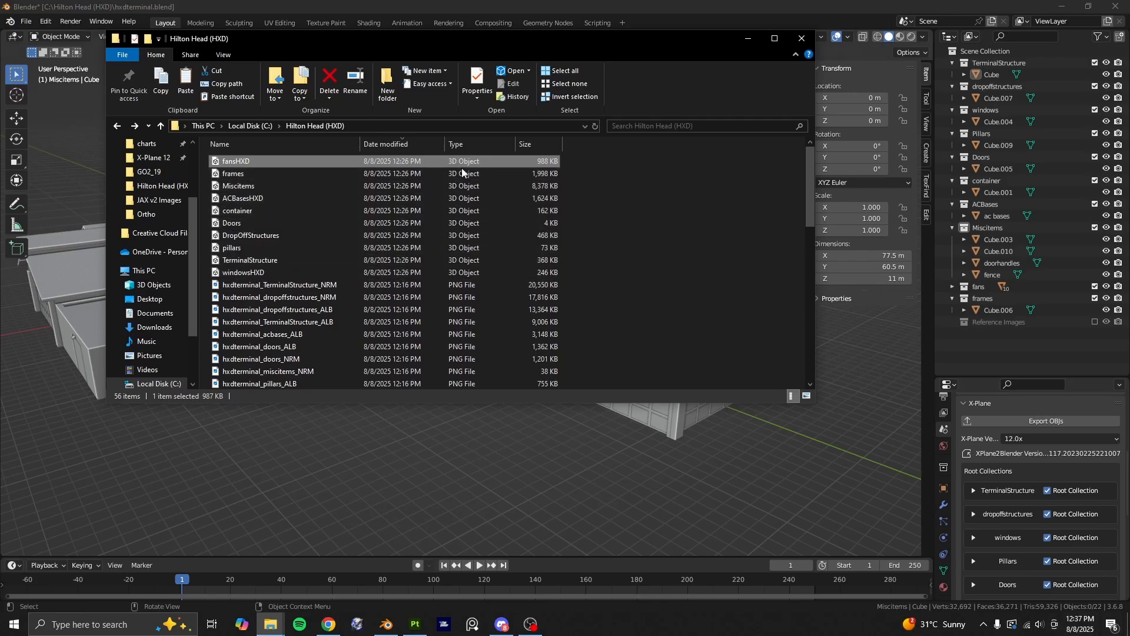
{"action": "scroll", "coordinate": [358, 318], "scroll_direction": "down", "scroll_amount": 5}
{"action": "left_click", "coordinate": [357, 318], "text": "shift"}
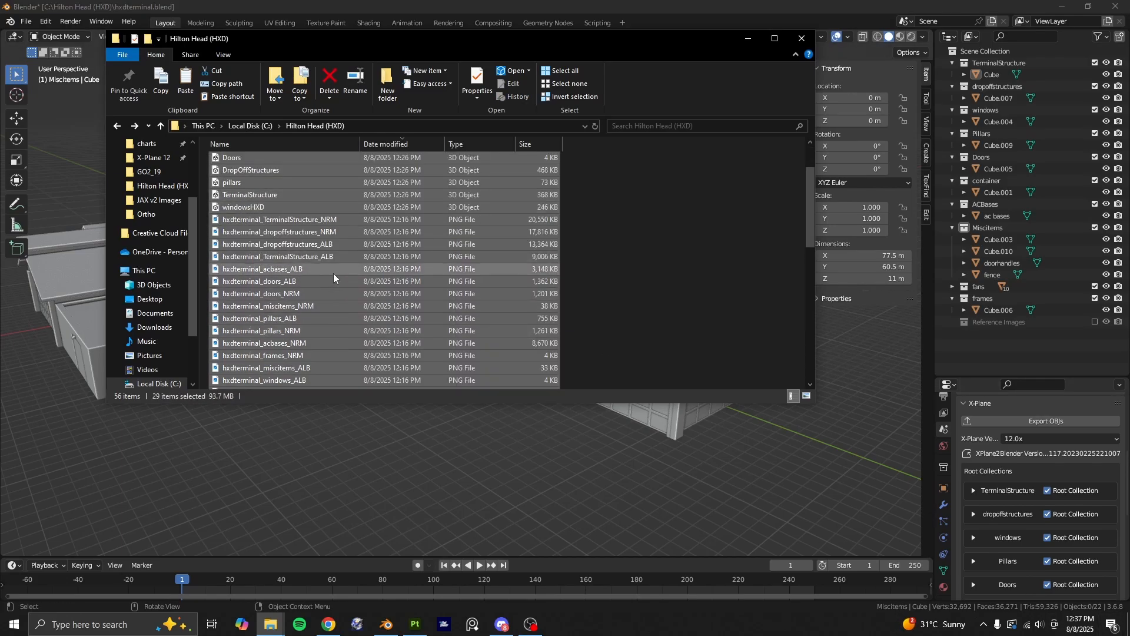
{"action": "scroll", "coordinate": [333, 273], "scroll_direction": "up", "scroll_amount": 2}
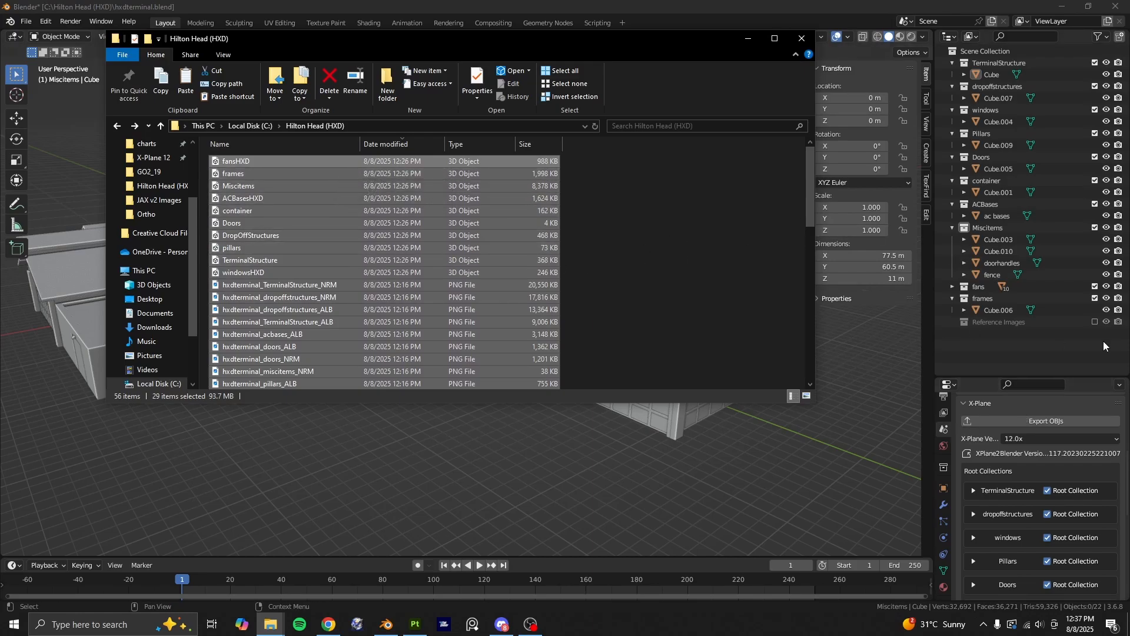
{"action": "left_click", "coordinate": [766, 301]}
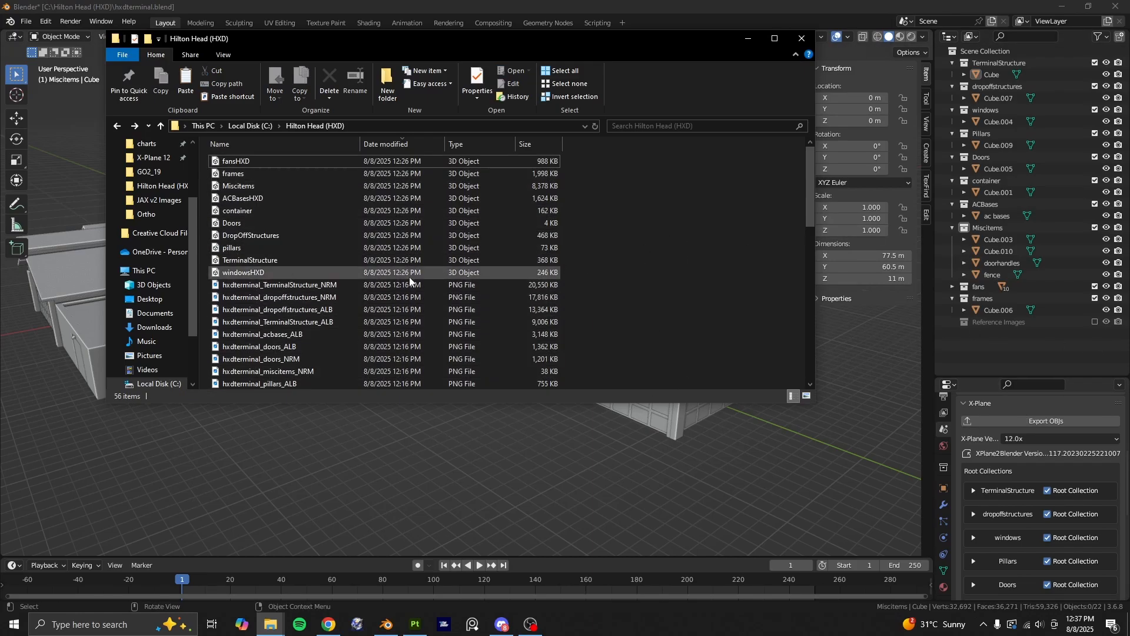
Point out the exported TerminalStructure 3D object file in the folder.
{"action": "left_click", "coordinate": [380, 264]}
{"action": "left_click", "coordinate": [645, 375]}
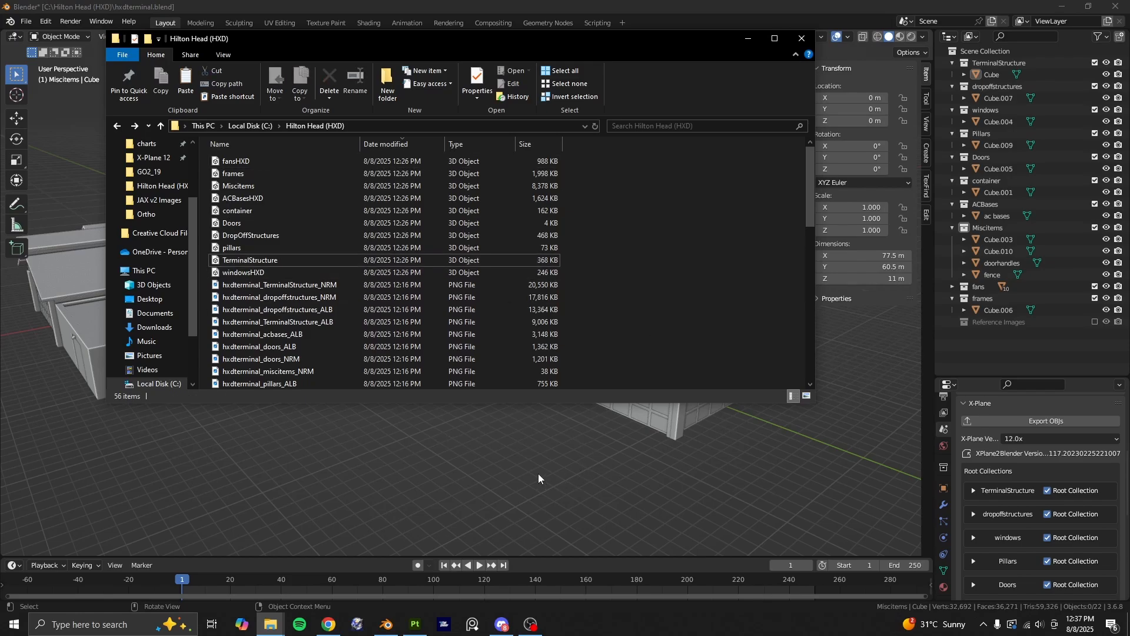
{"action": "left_click", "coordinate": [351, 260]}
Back in Blender, isolate the TerminalStructure mesh by hiding all unselected objects, and view it from above.
{"action": "left_click", "coordinate": [445, 497]}
{"action": "left_click", "coordinate": [633, 241]}
{"action": "left_click", "coordinate": [567, 295]}
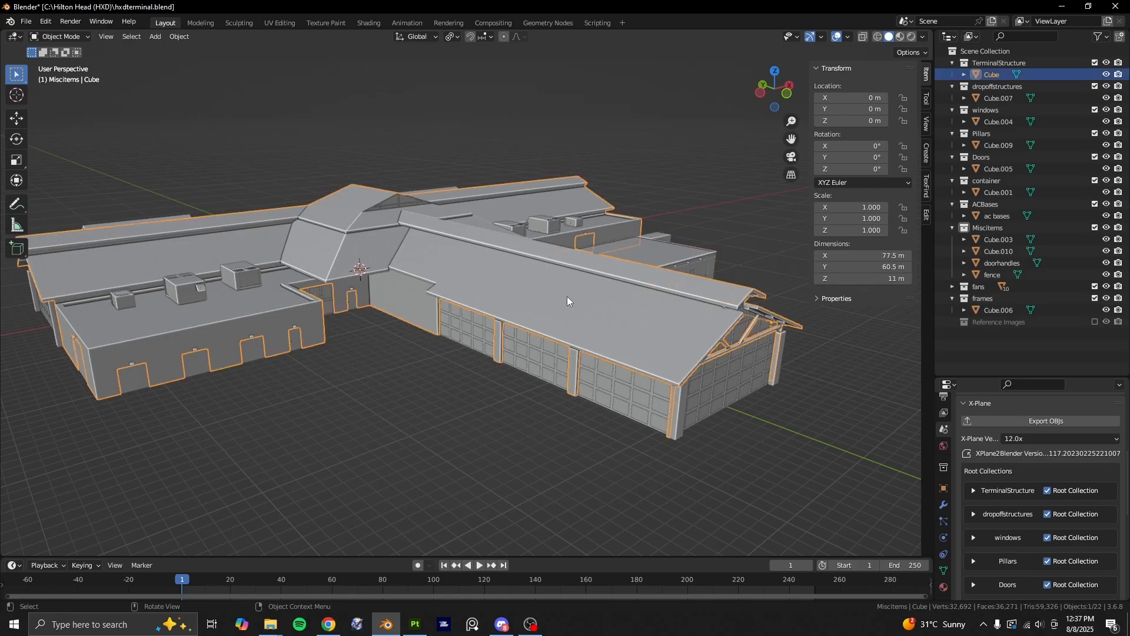
{"action": "middle_click_drag", "start_coordinate": [567, 295], "coordinate": [645, 342]}
{"action": "key", "text": "shift+h"}
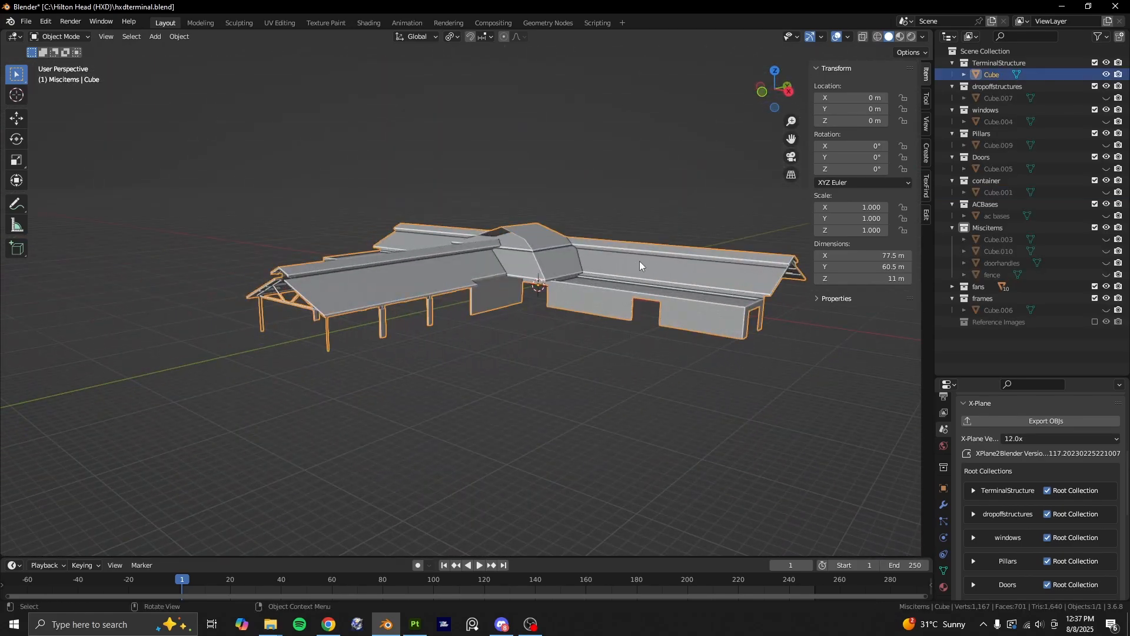
{"action": "middle_click_drag", "start_coordinate": [641, 265], "coordinate": [488, 322]}
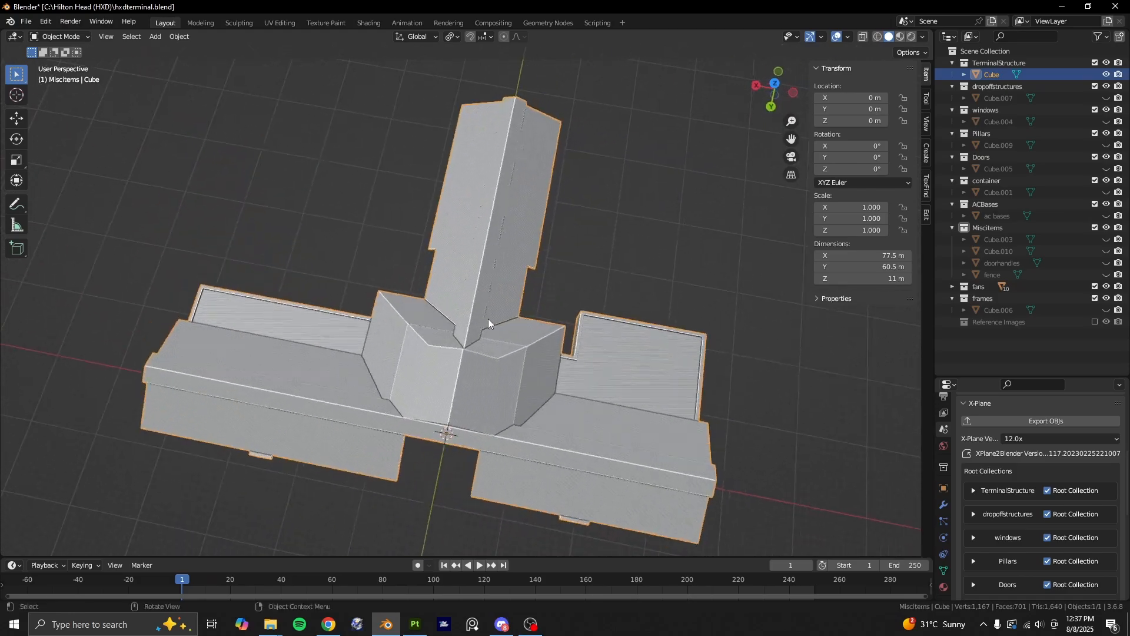
Examine the isolated TerminalStructure mesh from several sides, then unhide all the other objects.
{"action": "middle_click_drag", "start_coordinate": [570, 313], "coordinate": [389, 322]}
{"action": "middle_click_drag", "start_coordinate": [462, 375], "coordinate": [806, 483]}
{"action": "middle_click_drag", "start_coordinate": [374, 319], "coordinate": [524, 239]}
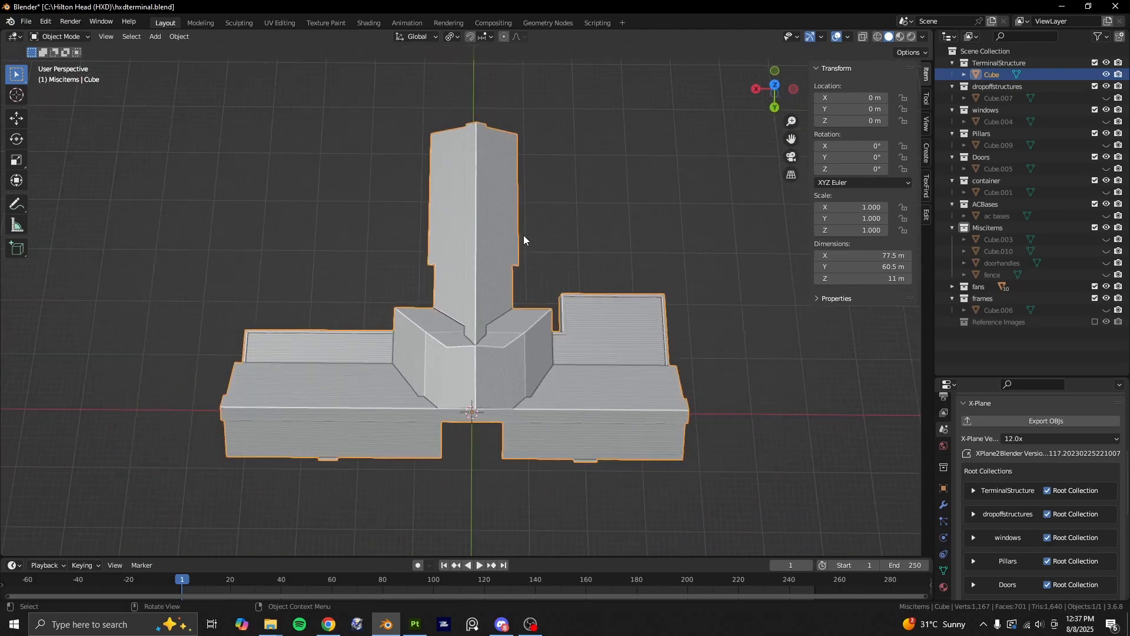
{"action": "middle_click_drag", "start_coordinate": [511, 351], "coordinate": [605, 381]}
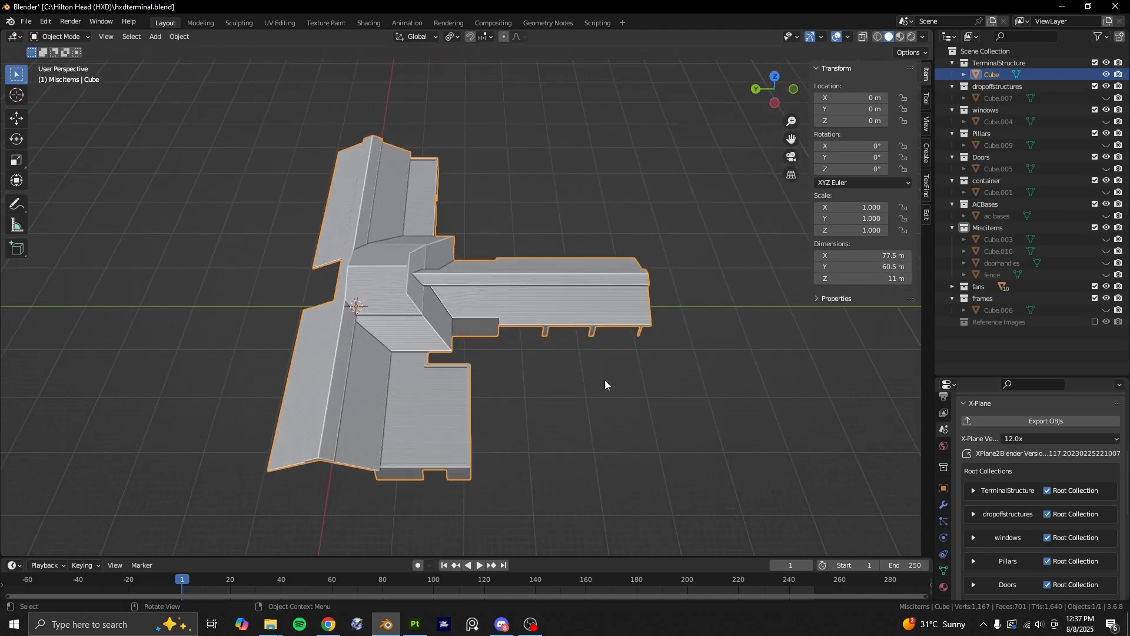
{"action": "key", "text": "alt+h"}
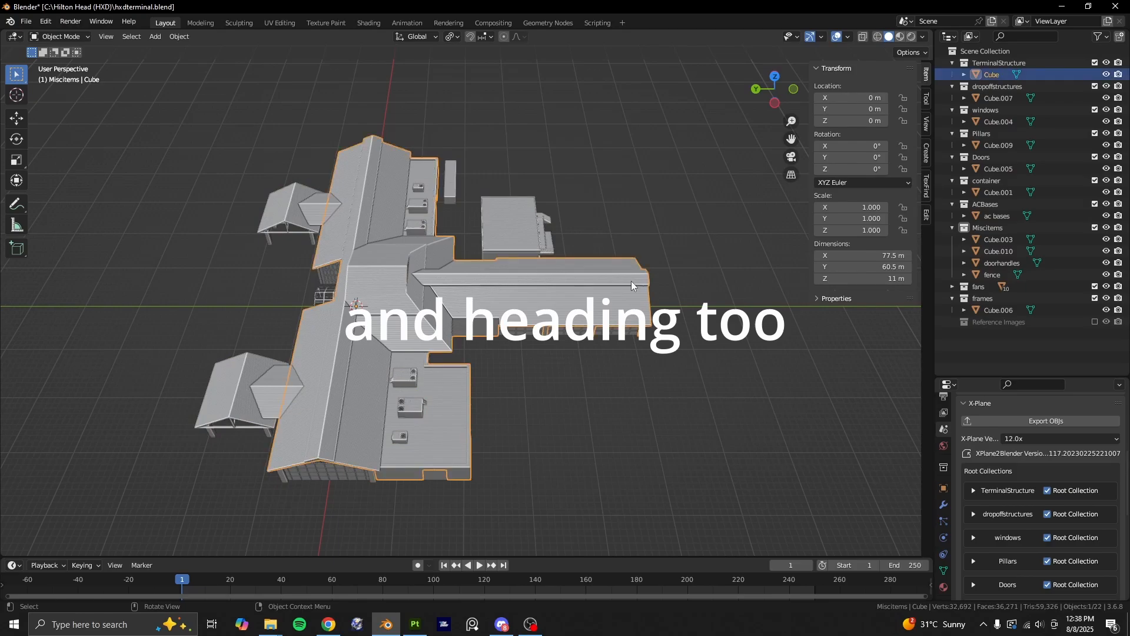
Clear the selection and inspect the complete terminal with its concourse wing up close.
{"action": "middle_click_drag", "start_coordinate": [551, 302], "coordinate": [677, 277]}
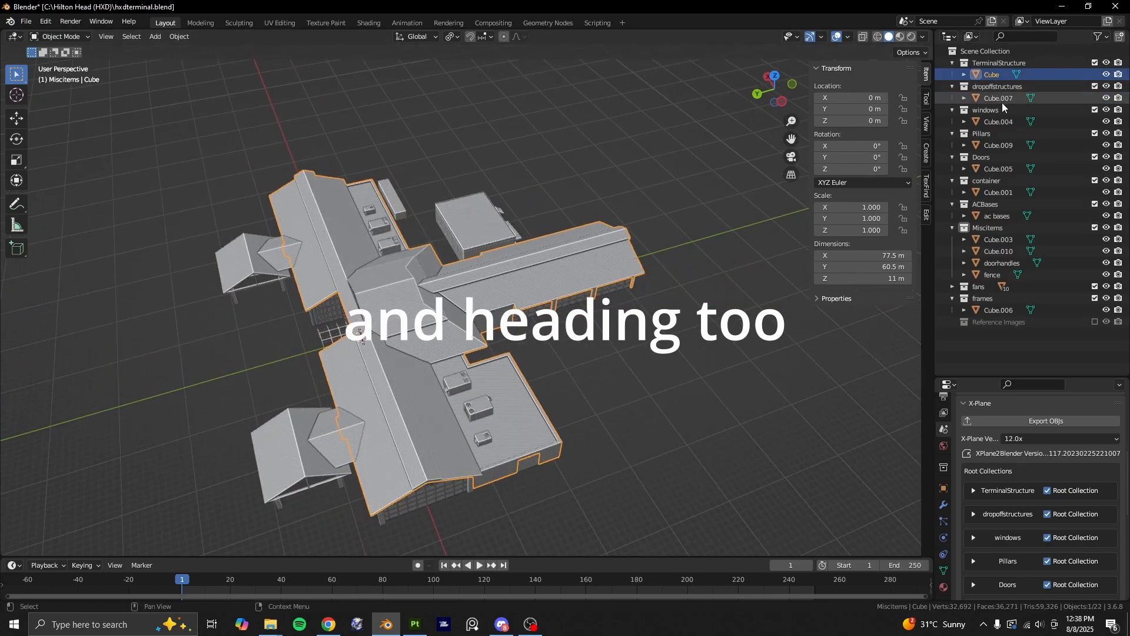
{"action": "middle_click_drag", "start_coordinate": [686, 384], "coordinate": [636, 370]}
{"action": "left_click", "coordinate": [635, 369]}
{"action": "scroll", "coordinate": [595, 365], "scroll_direction": "up", "scroll_amount": 3}
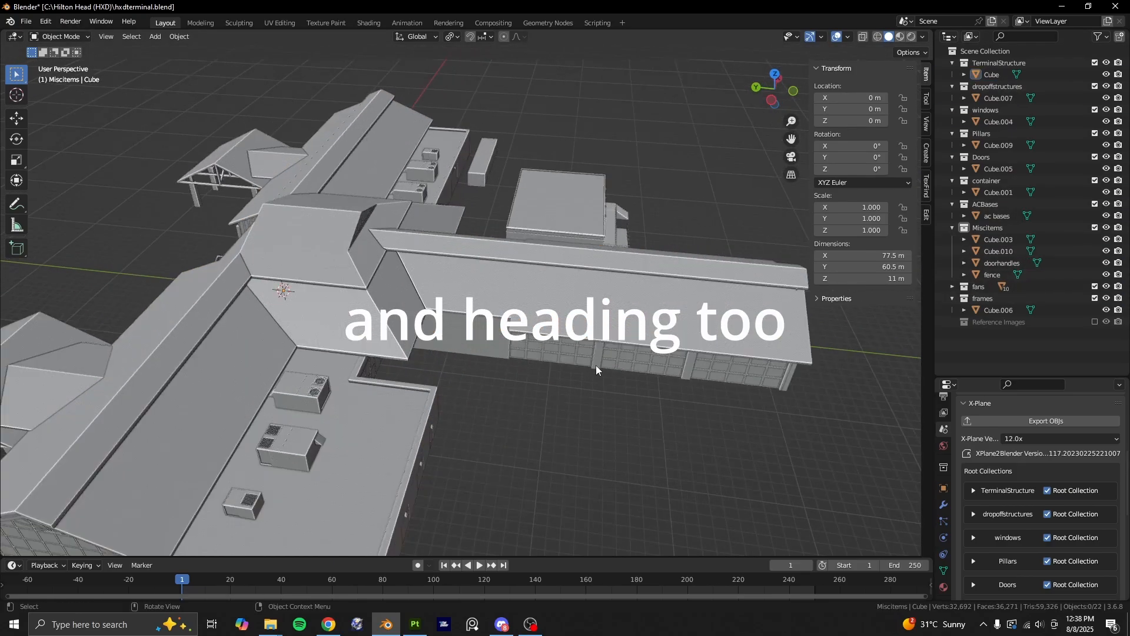
{"action": "middle_click_drag", "start_coordinate": [784, 427], "coordinate": [697, 402]}
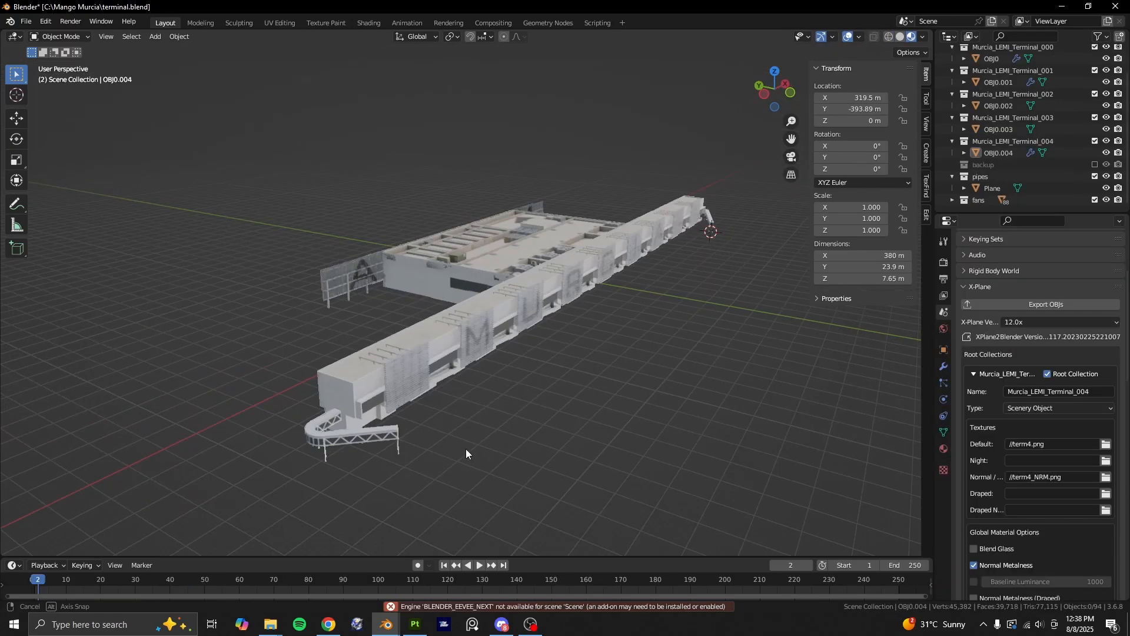
In the Murcia terminal.blend file, examine the terminal building and its jet bridge from several sides.
{"action": "middle_click_drag", "start_coordinate": [467, 454], "coordinate": [520, 453]}
{"action": "scroll", "coordinate": [493, 461], "scroll_direction": "up", "scroll_amount": 3}
{"action": "scroll", "coordinate": [521, 453], "scroll_direction": "down", "scroll_amount": 6}
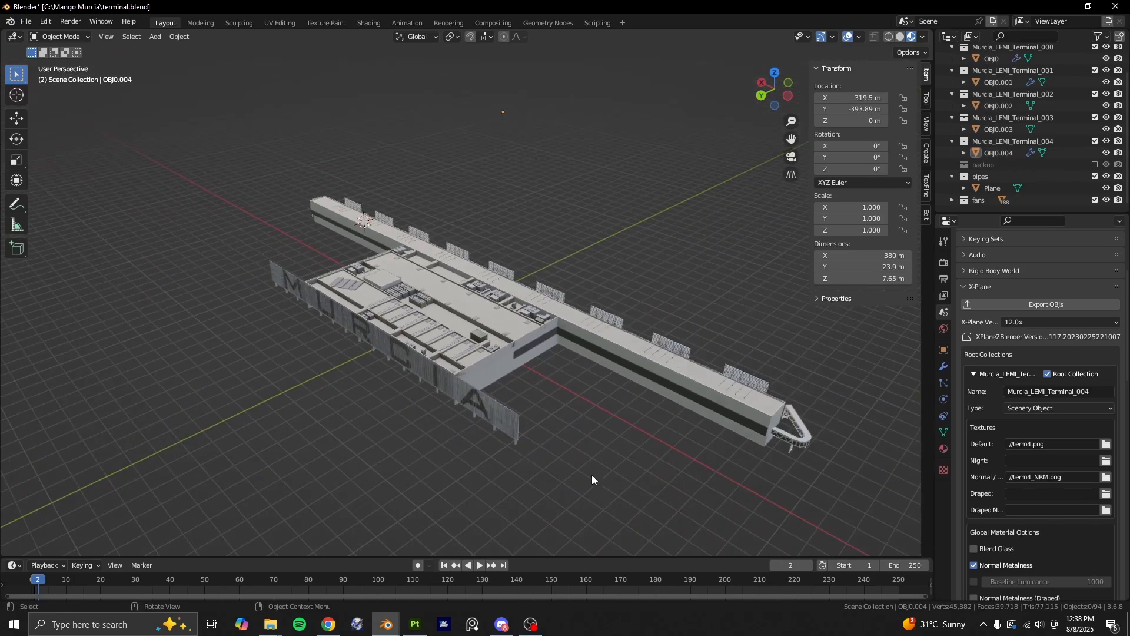
{"action": "middle_click_drag", "start_coordinate": [592, 474], "coordinate": [490, 440]}
{"action": "scroll", "coordinate": [552, 463], "scroll_direction": "up", "scroll_amount": 4}
{"action": "scroll", "coordinate": [1061, 481], "scroll_direction": "down", "scroll_amount": 1}
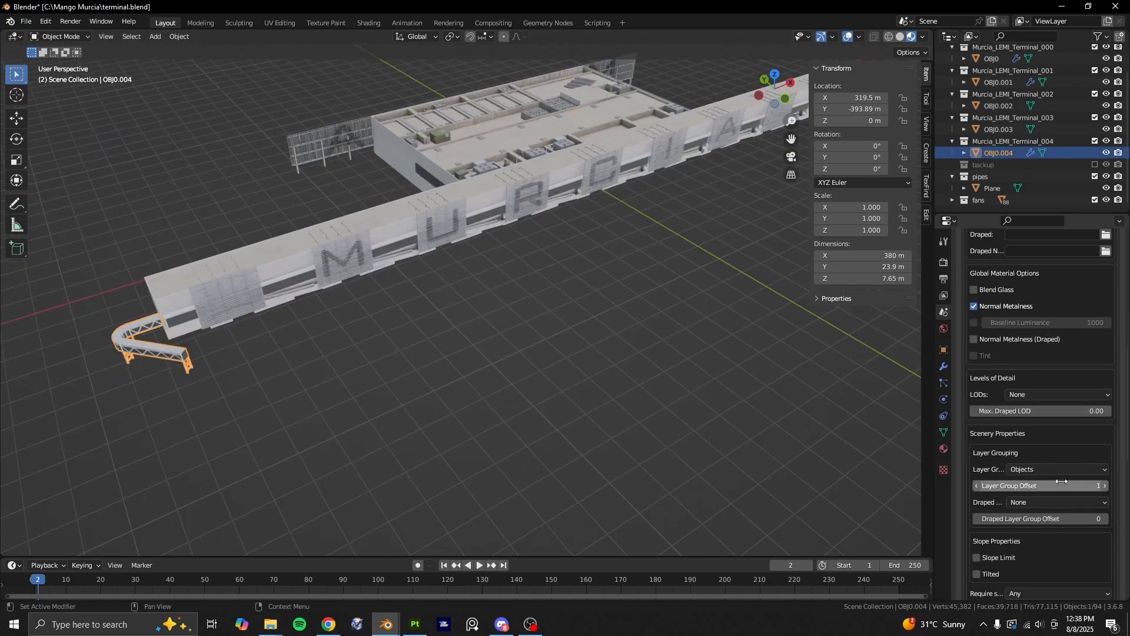
Inspect the terminal's glass and jet bridge, and review the Layer Group choices for Murcia_LEMI_Terminal_004, keeping Objects.
{"action": "middle_click_drag", "start_coordinate": [528, 348], "coordinate": [564, 330]}
{"action": "scroll", "coordinate": [440, 364], "scroll_direction": "up", "scroll_amount": 4}
{"action": "middle_click_drag", "start_coordinate": [440, 363], "coordinate": [624, 173]}
{"action": "scroll", "coordinate": [1045, 427], "scroll_direction": "down", "scroll_amount": 4}
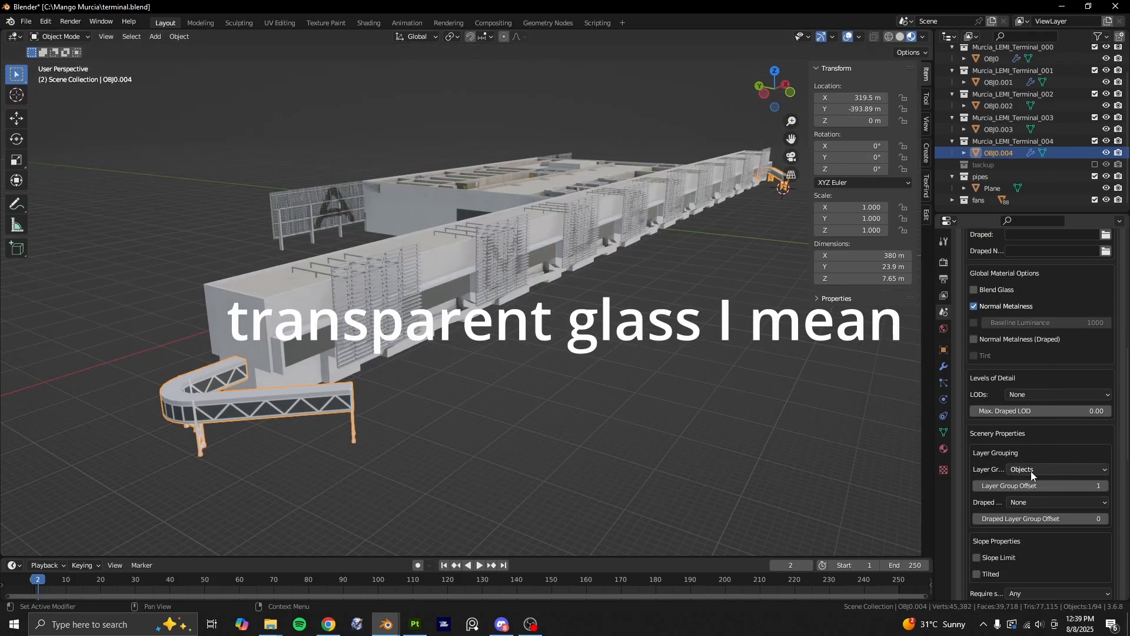
{"action": "left_click", "coordinate": [1031, 474]}
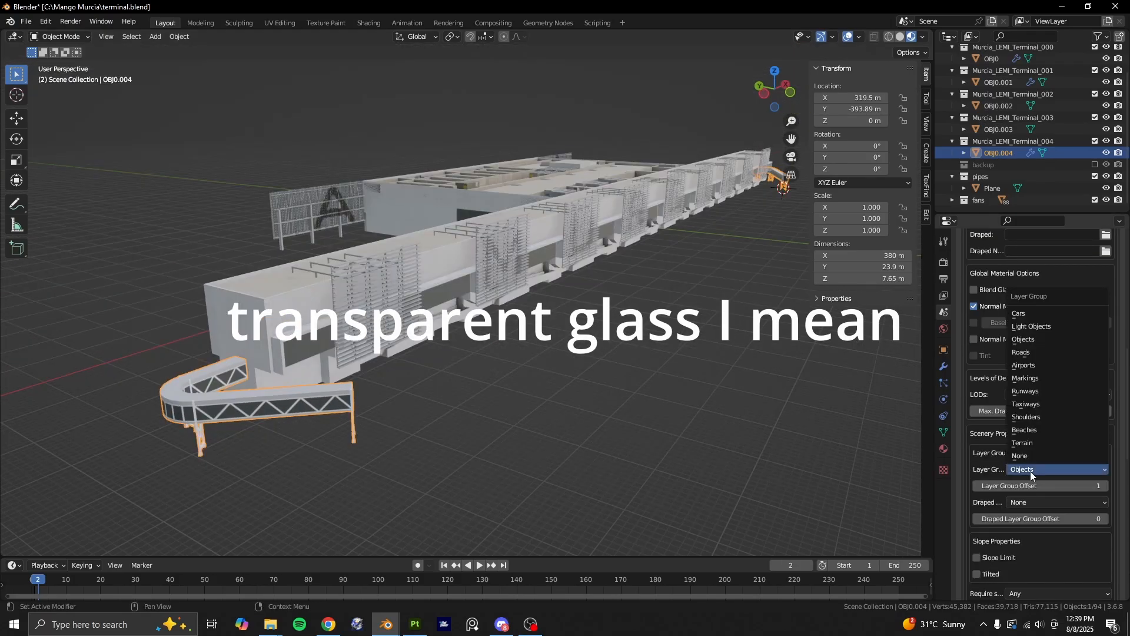
{"action": "left_click", "coordinate": [1030, 471]}
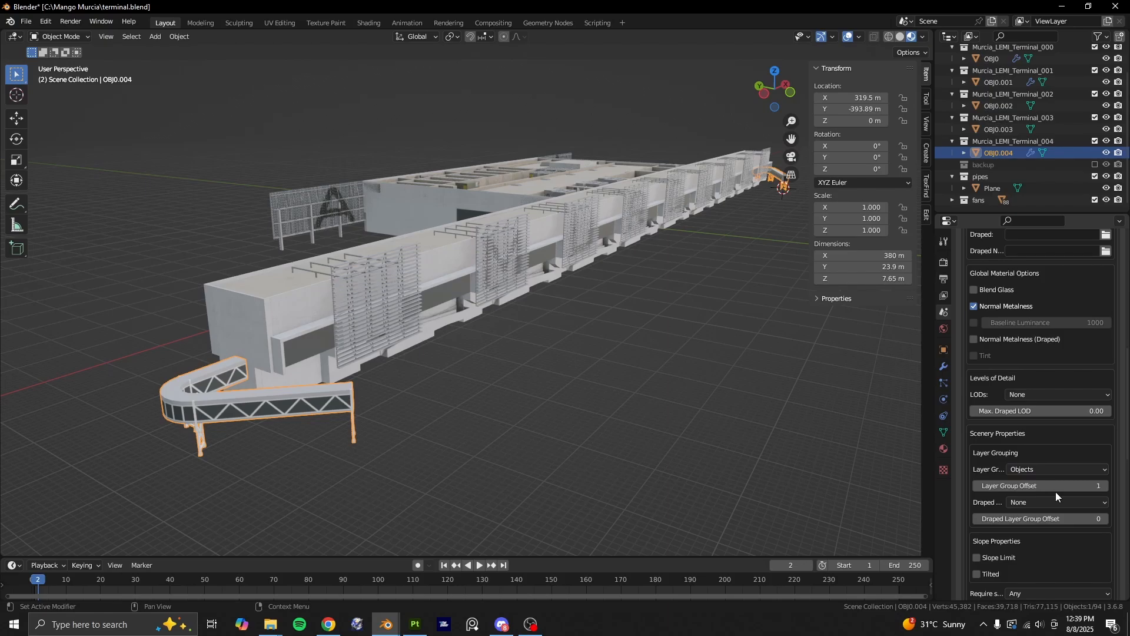
{"action": "scroll", "coordinate": [1055, 459], "scroll_direction": "down", "scroll_amount": 5}
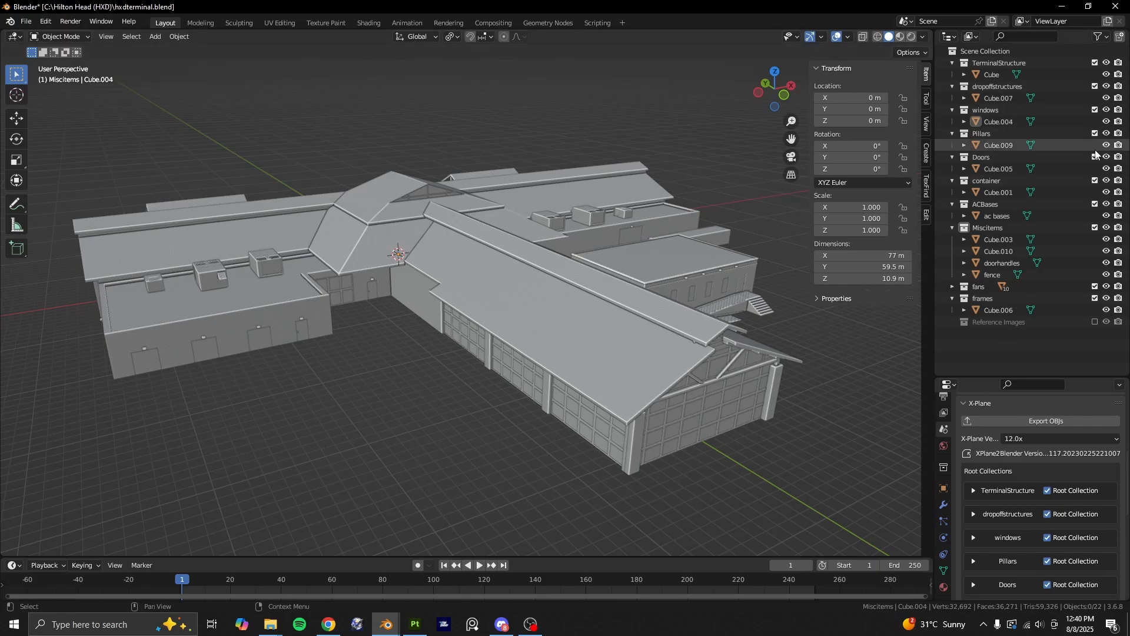
In the Hilton Head terminal file, point out the Pillars collection and its mesh, then the frames mesh, and clear the selection.
{"action": "left_click", "coordinate": [1052, 146]}
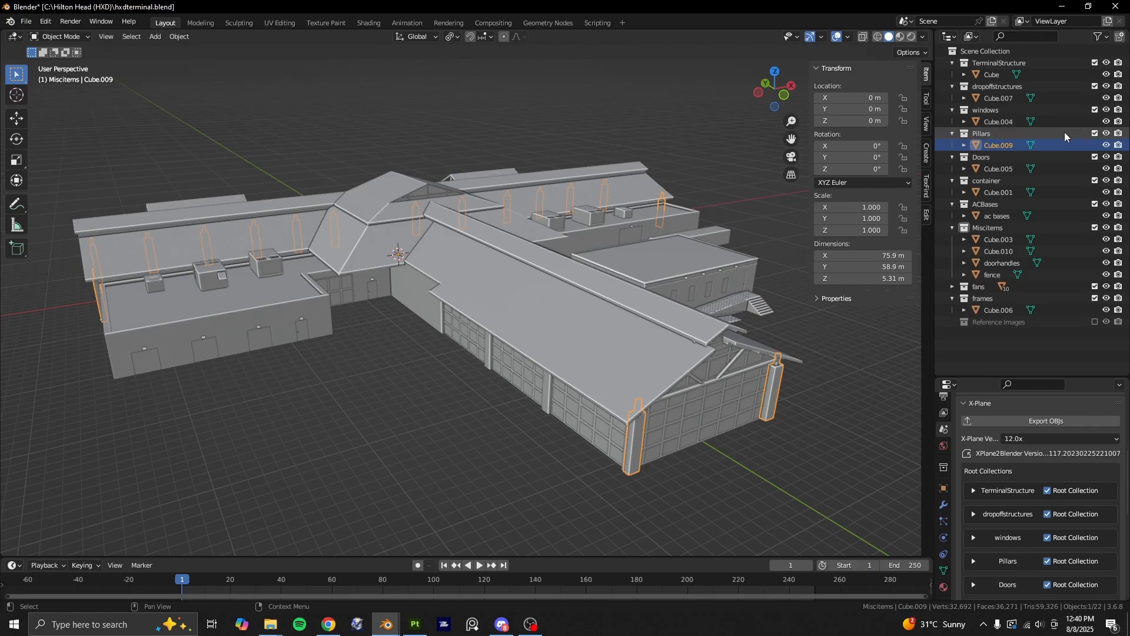
{"action": "left_click", "coordinate": [1065, 132]}
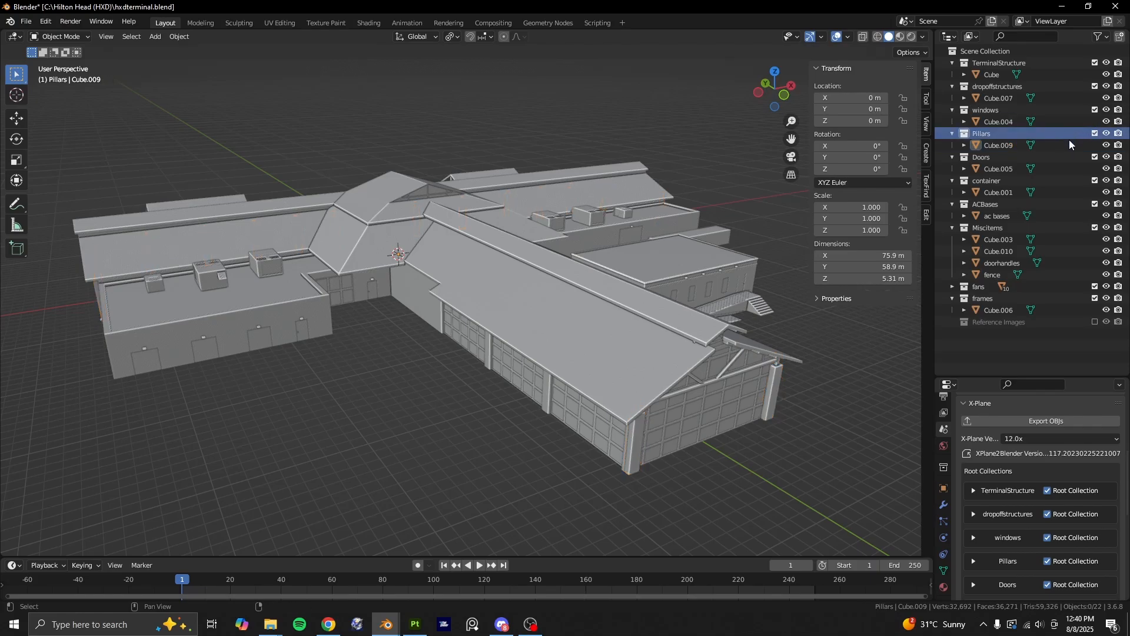
{"action": "right_click", "coordinate": [1048, 136]}
{"action": "left_click", "coordinate": [971, 144]}
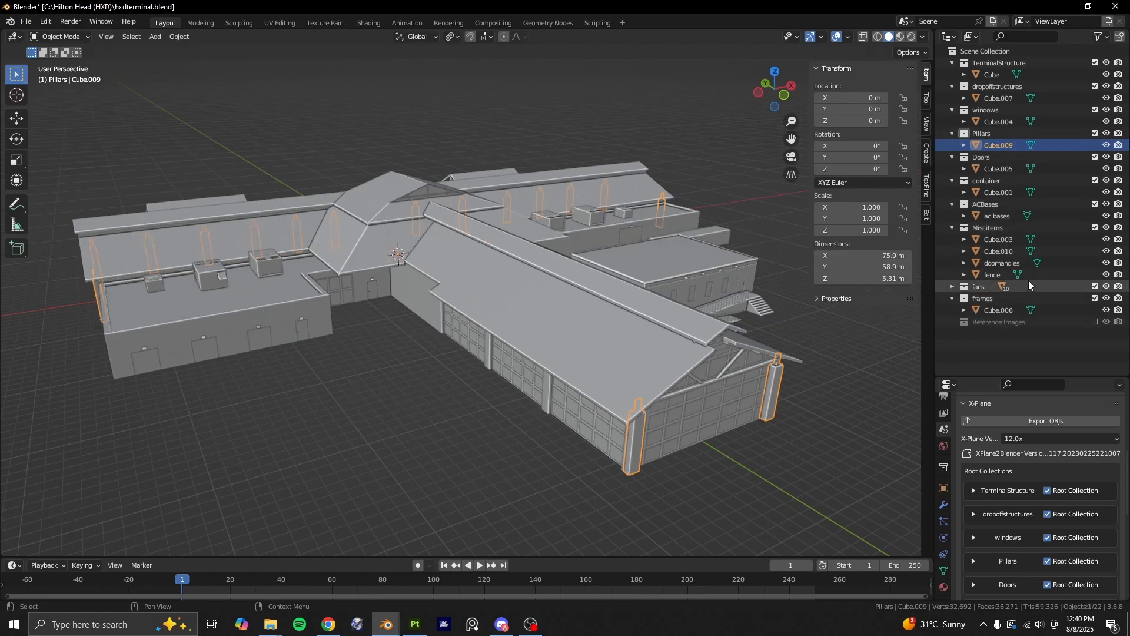
{"action": "left_click", "coordinate": [811, 461]}
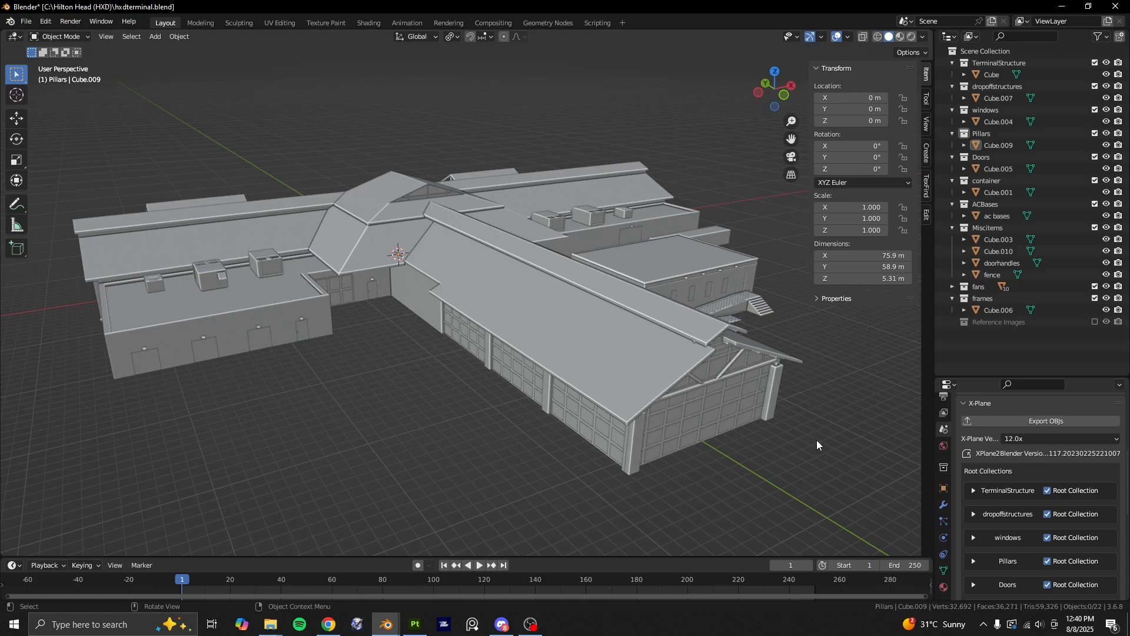
{"action": "left_click", "coordinate": [740, 399]}
{"action": "left_click", "coordinate": [827, 490]}
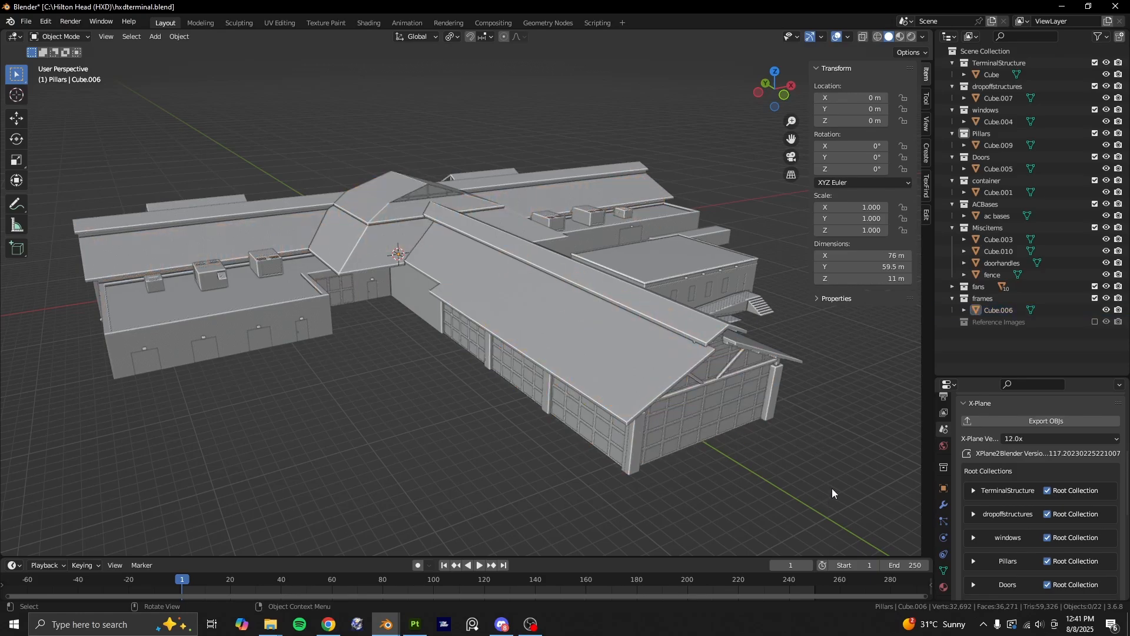